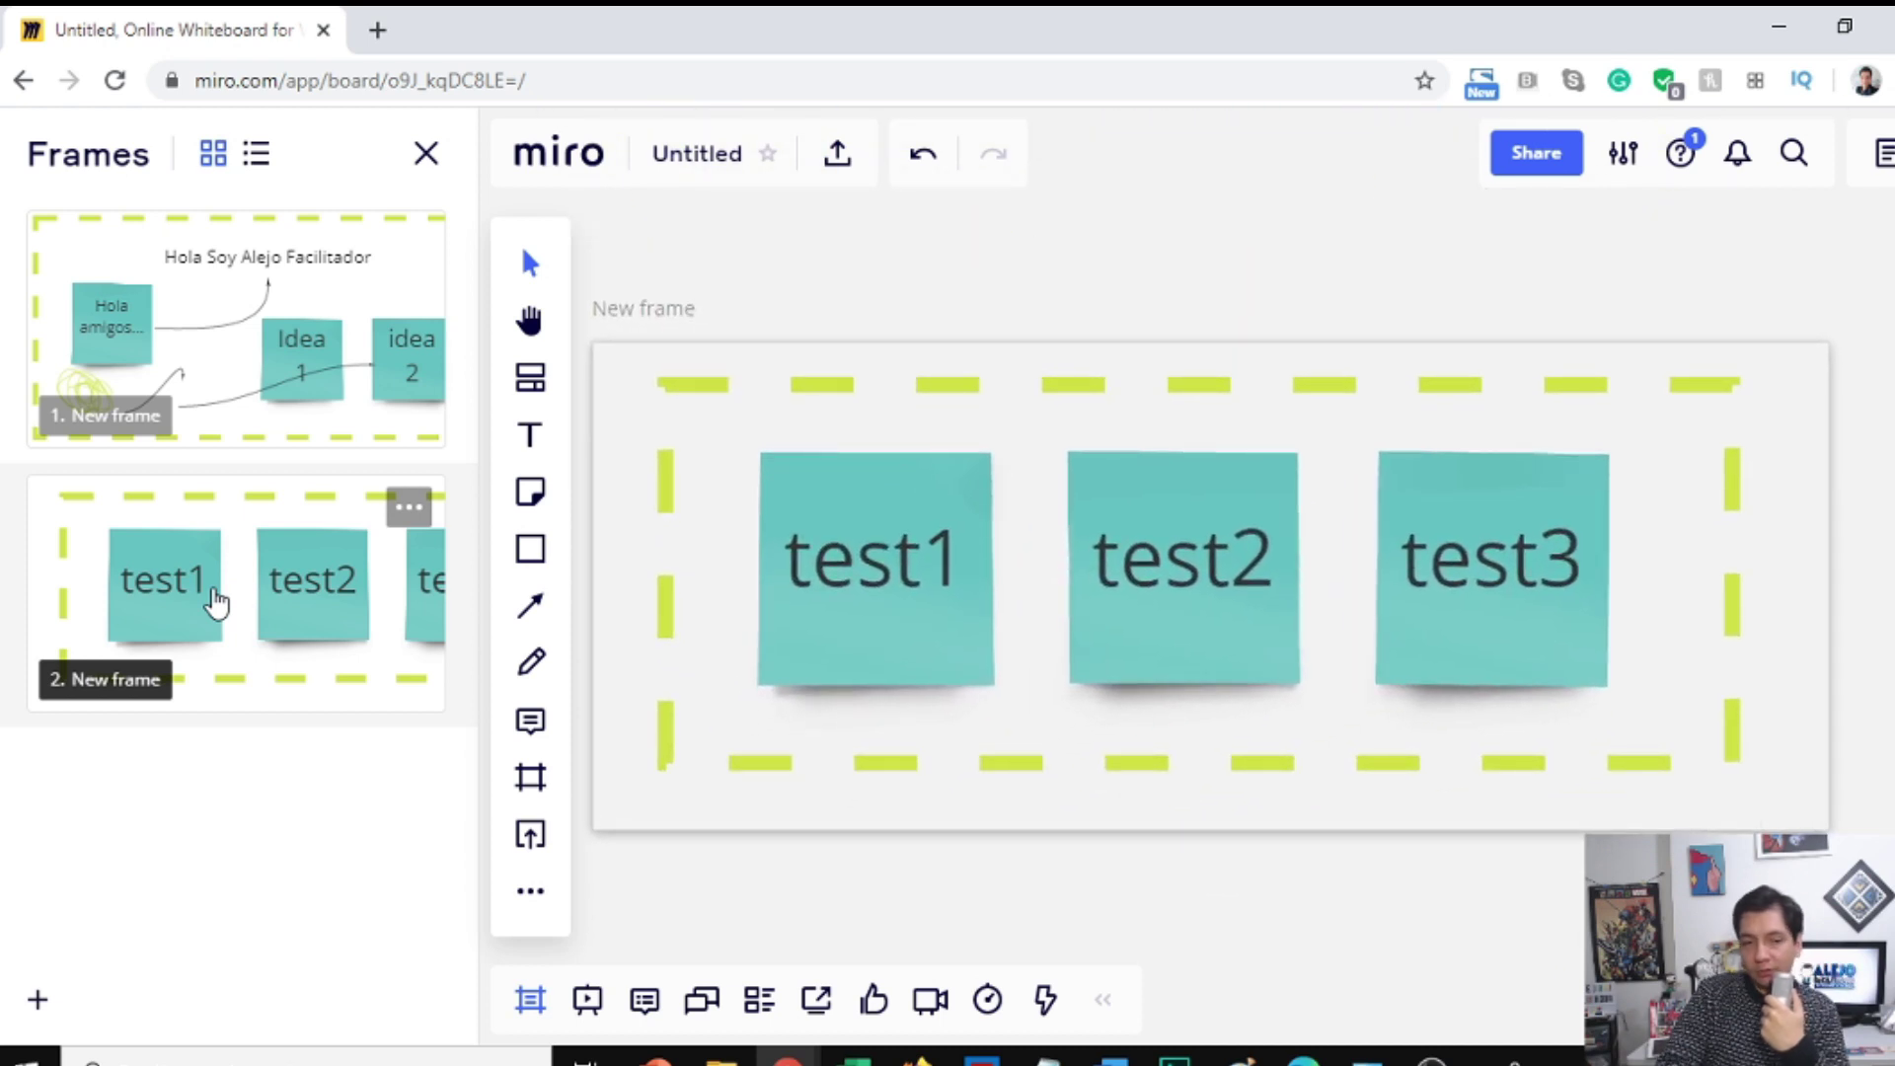
# Step: Jump to the '1. New frame' thumbnail and close the Frames panel
pyautogui.click(205, 356)
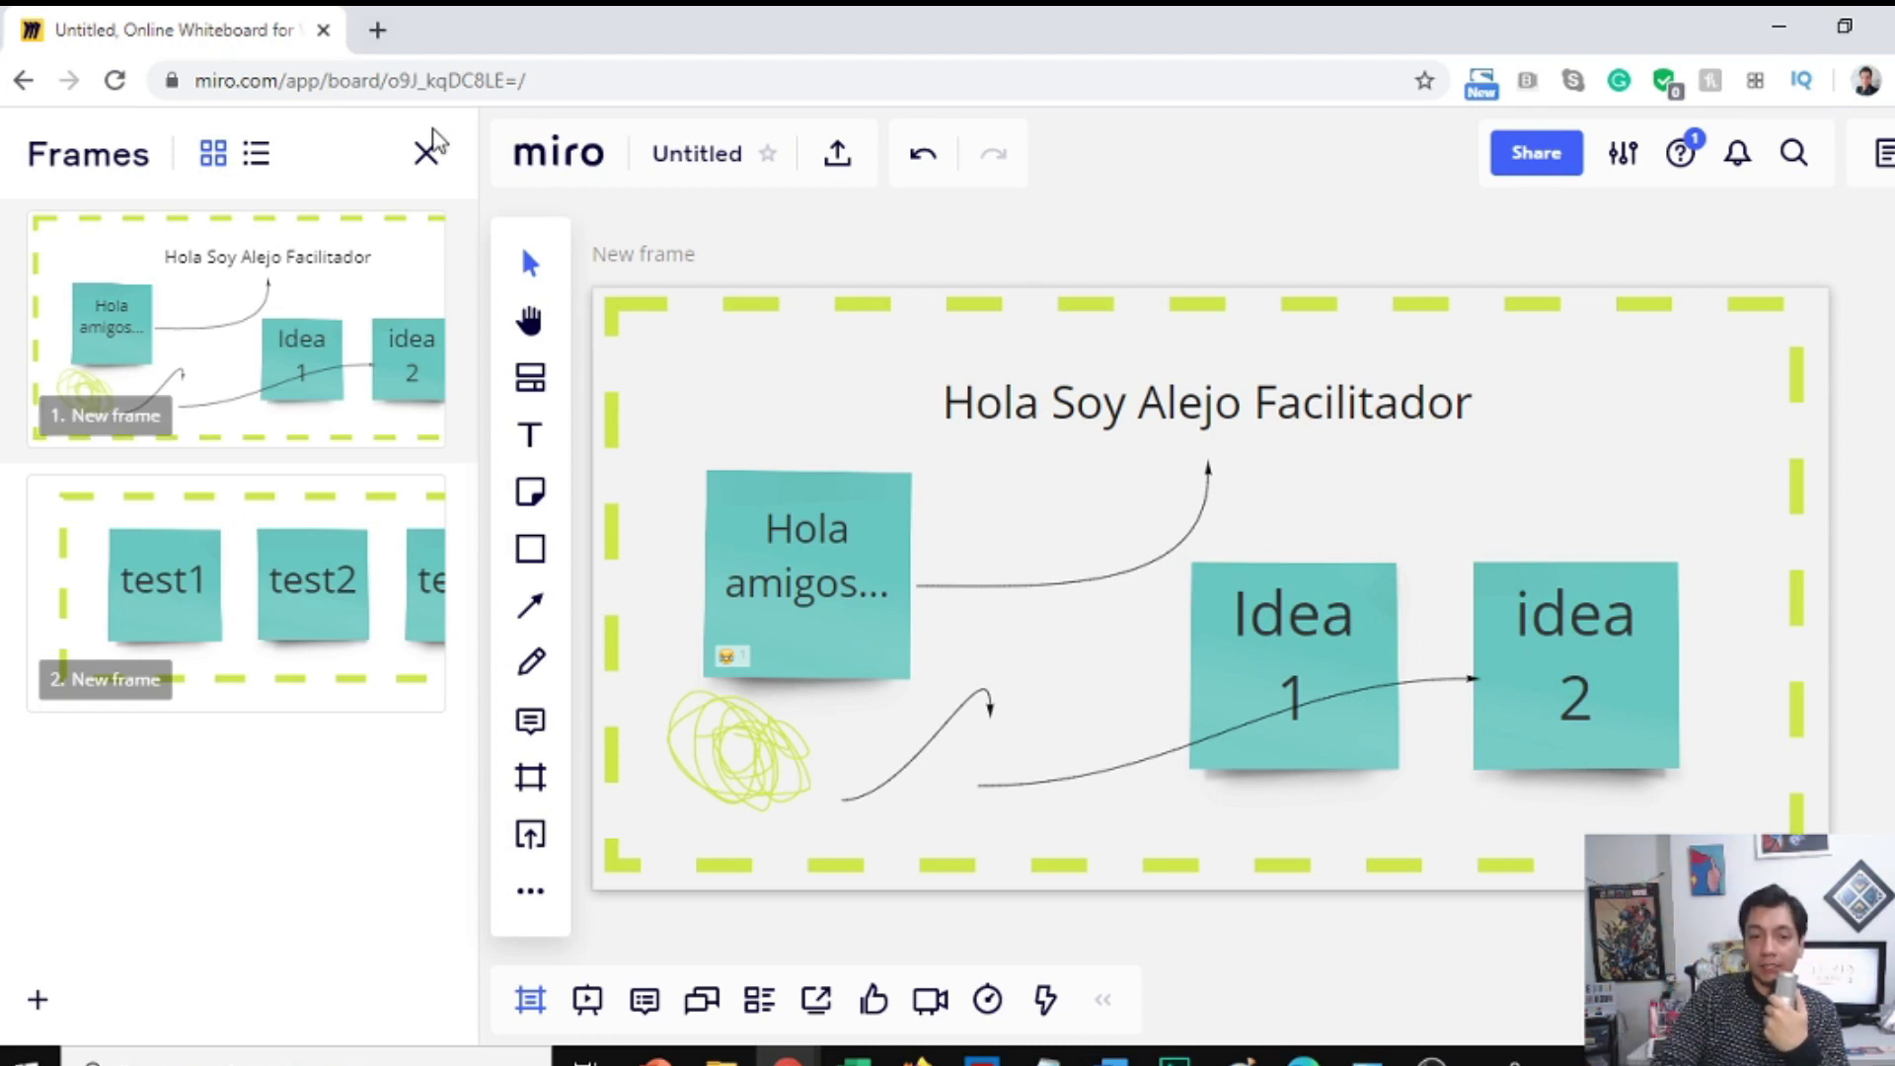
pyautogui.click(424, 155)
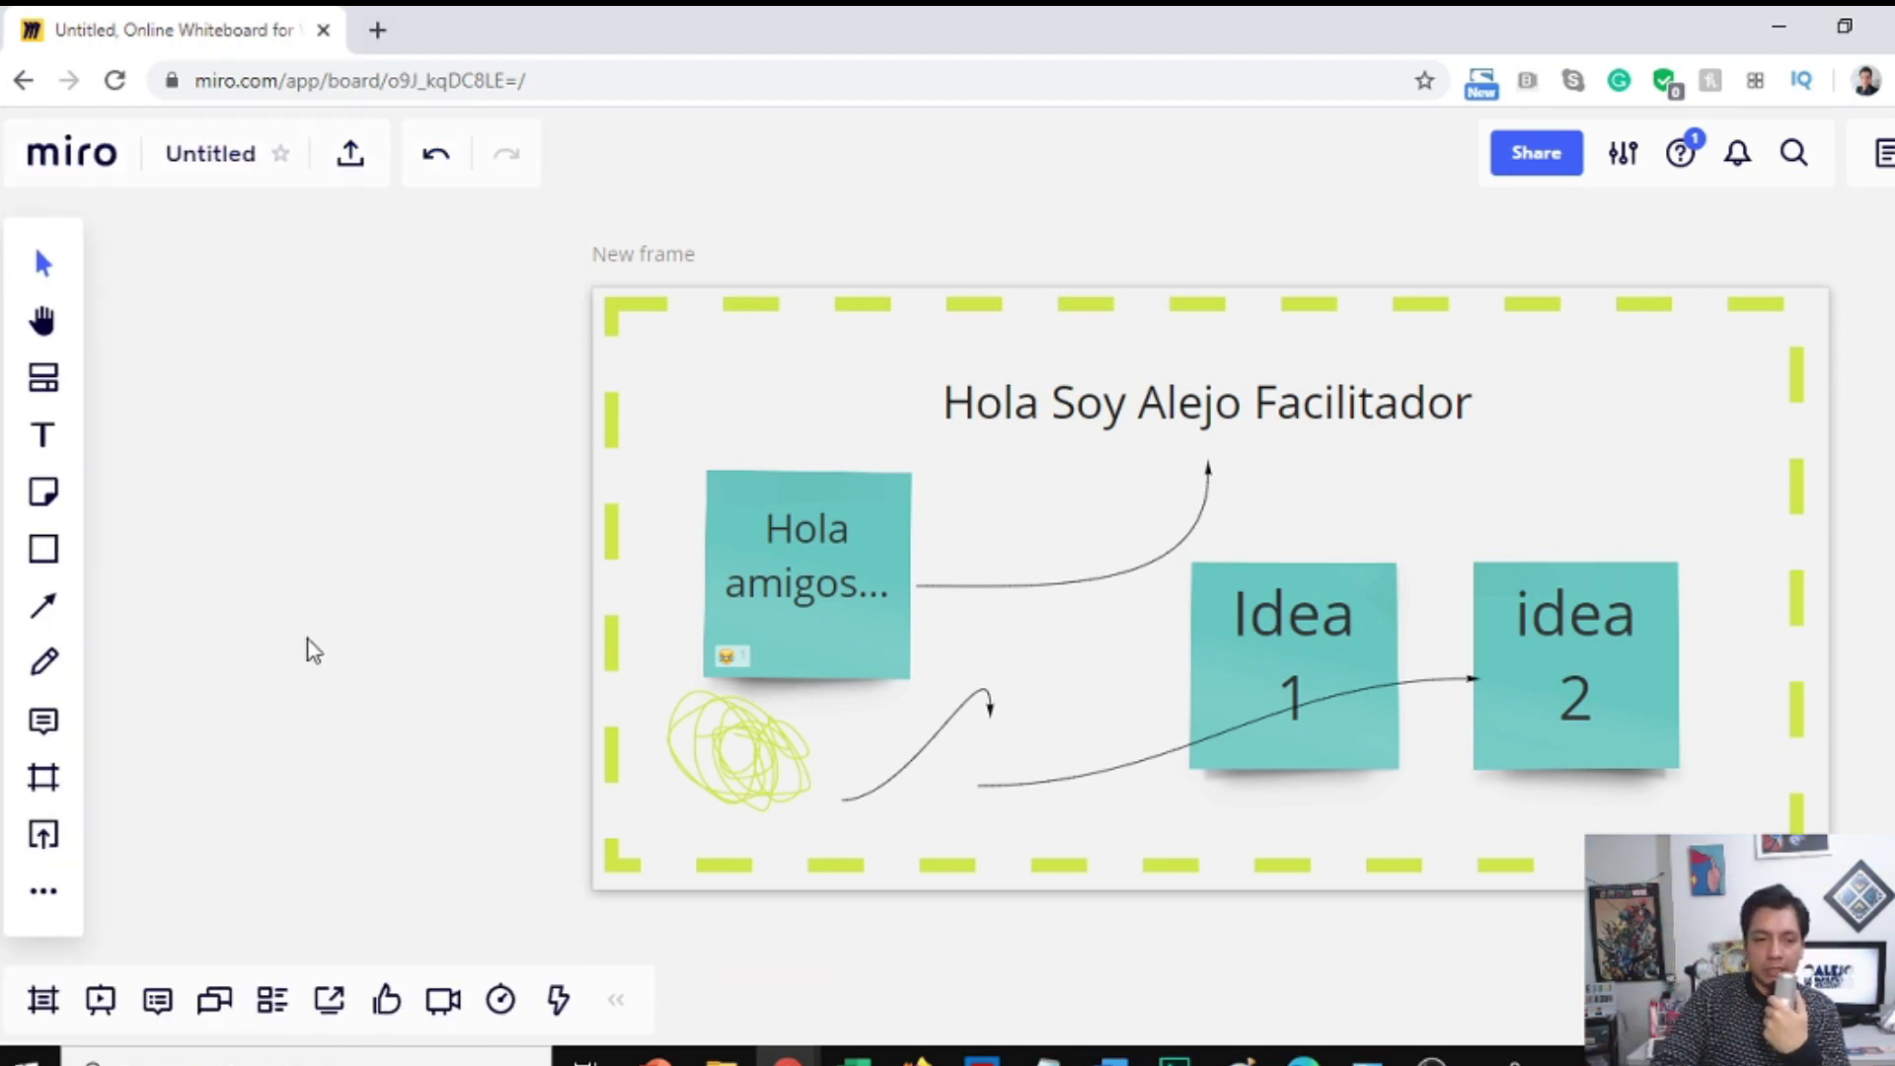
# Step: Place a square shape on the board and move it above the first frame
pyautogui.click(44, 550)
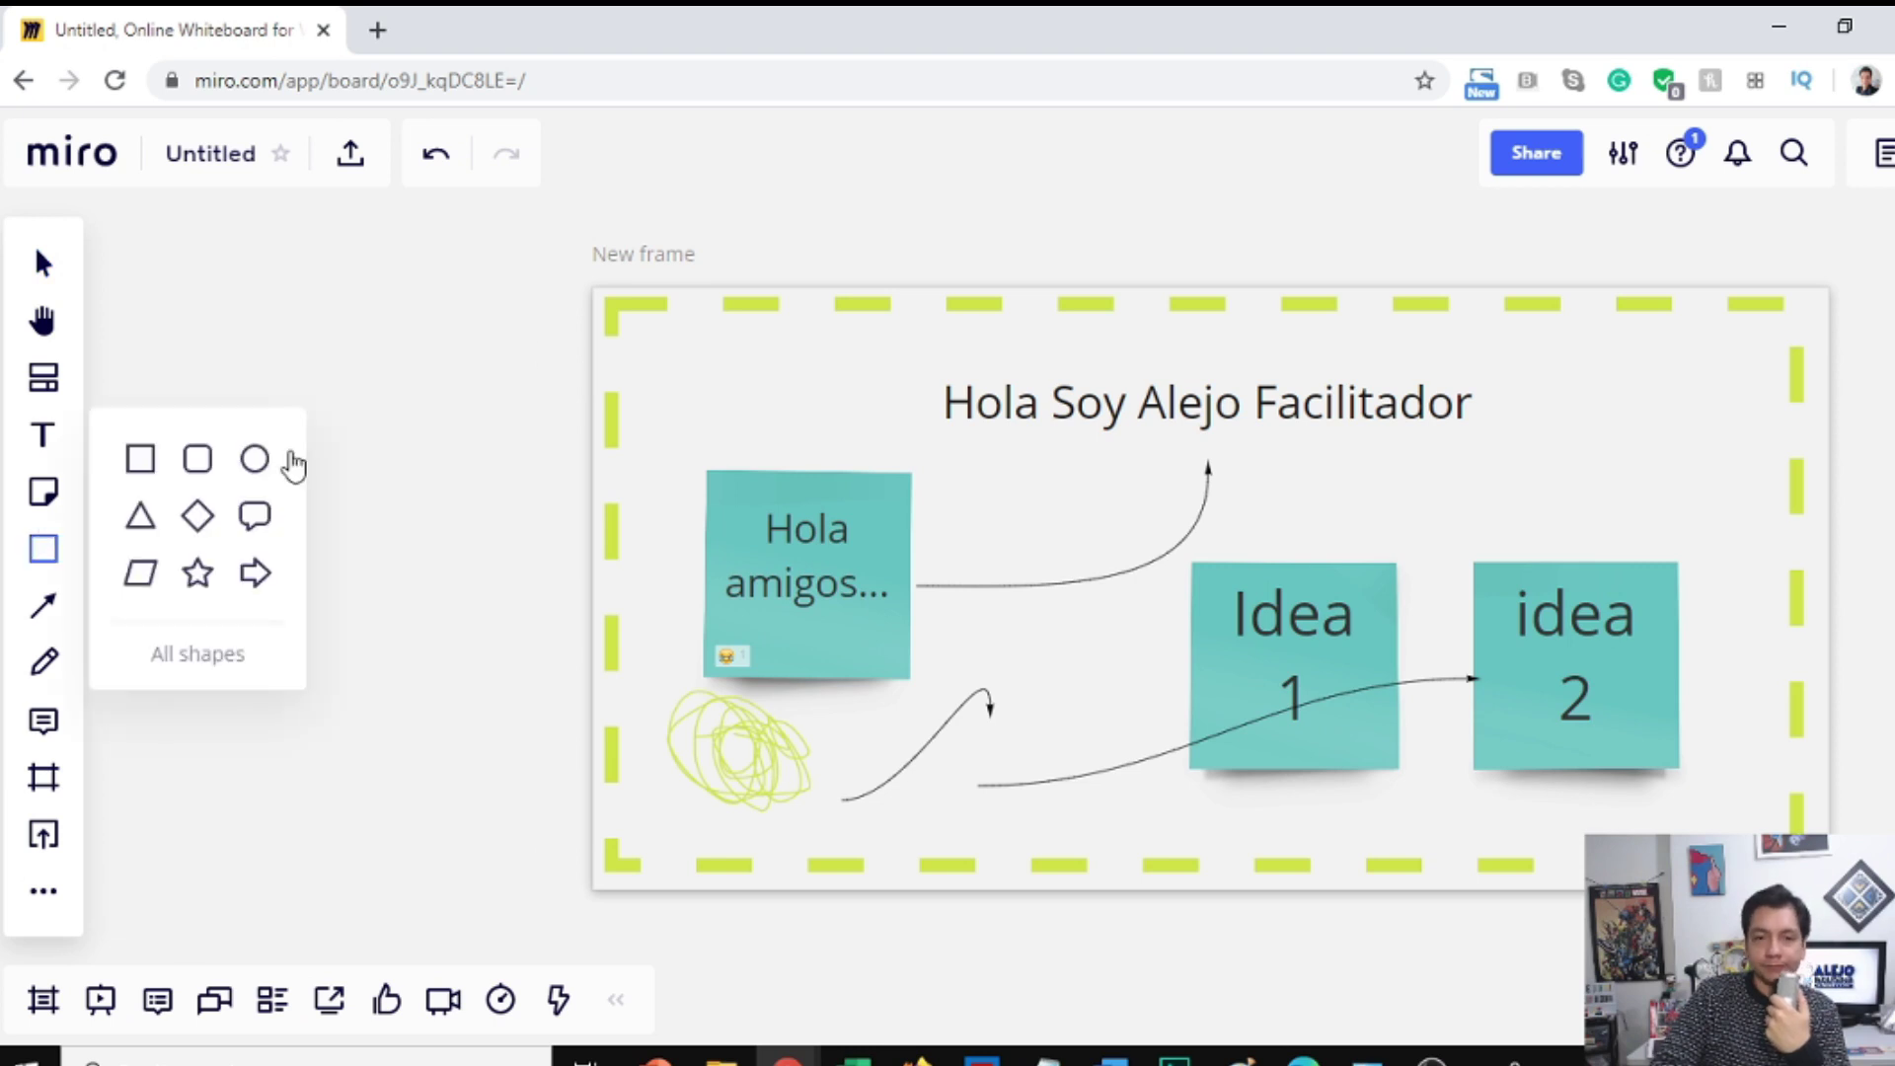
pyautogui.click(145, 461)
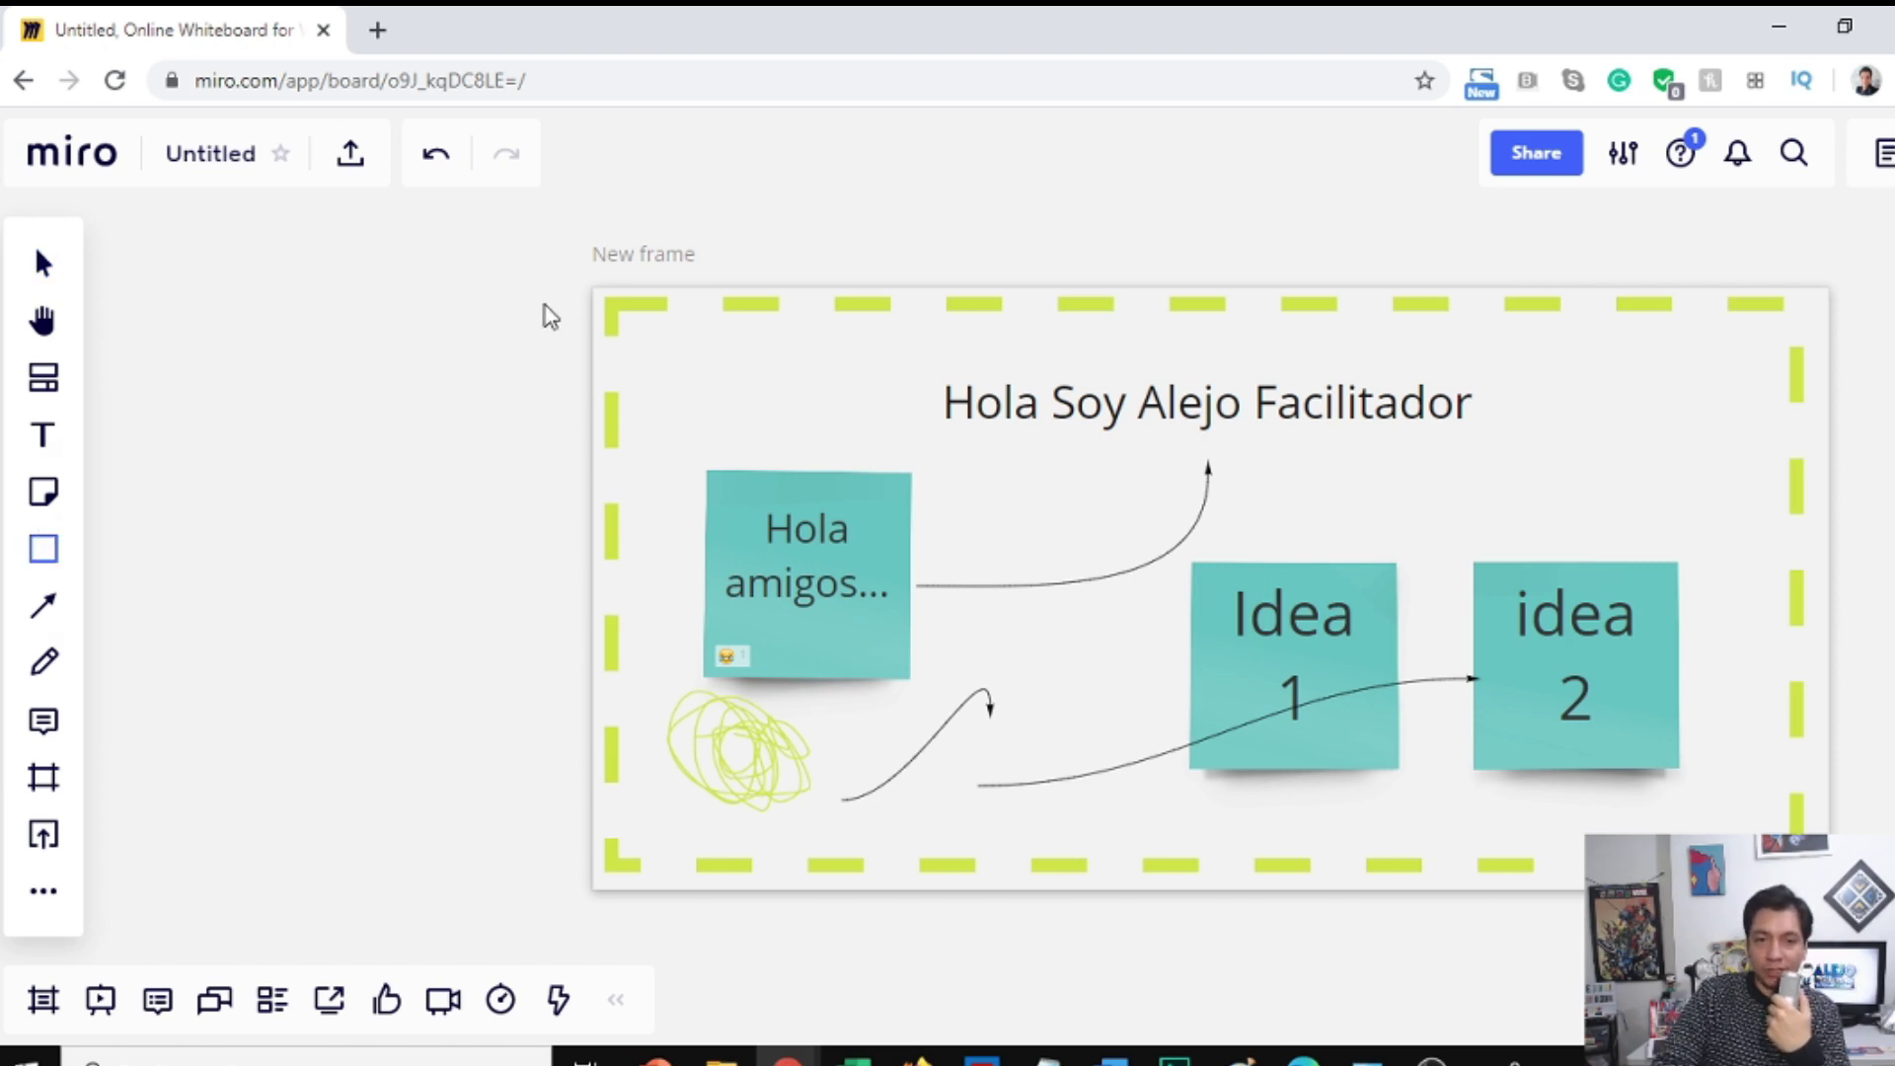
pyautogui.click(606, 194)
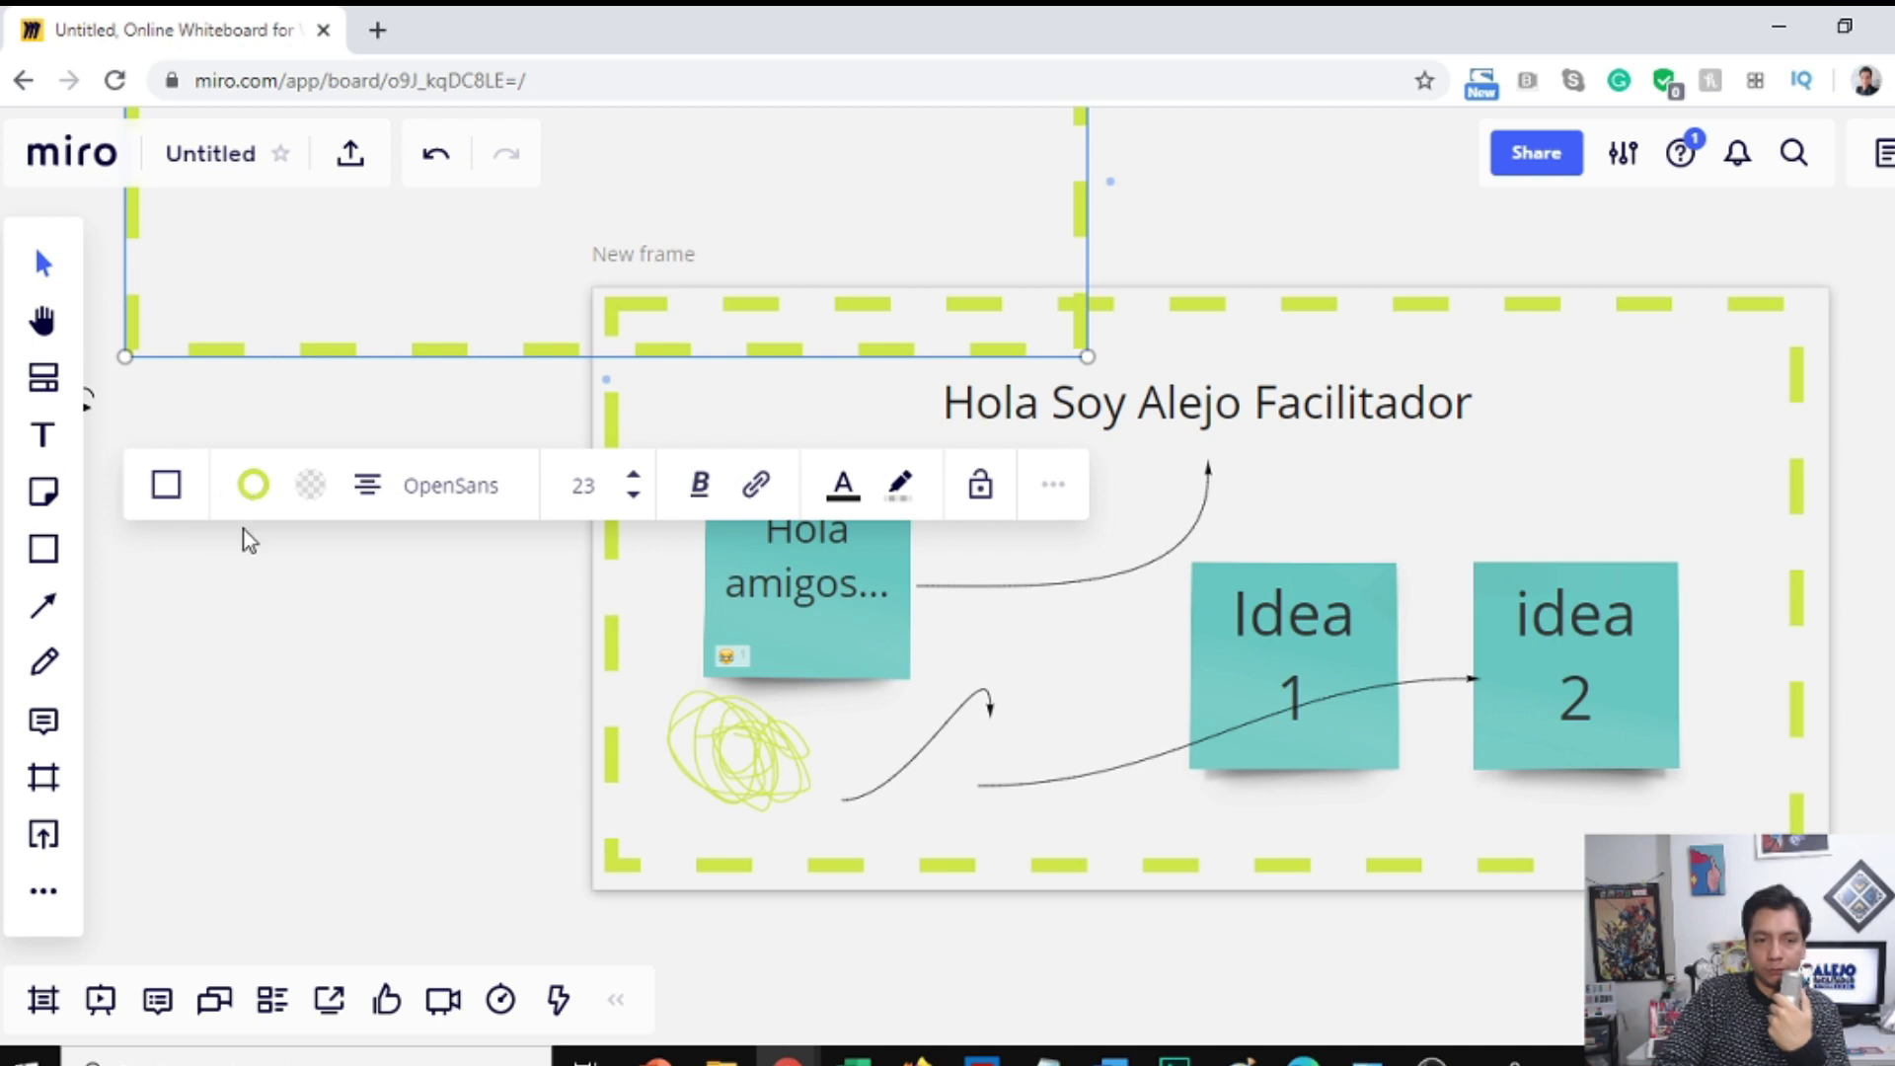
pyautogui.click(438, 748)
pyautogui.scroll(5, 563, 677)
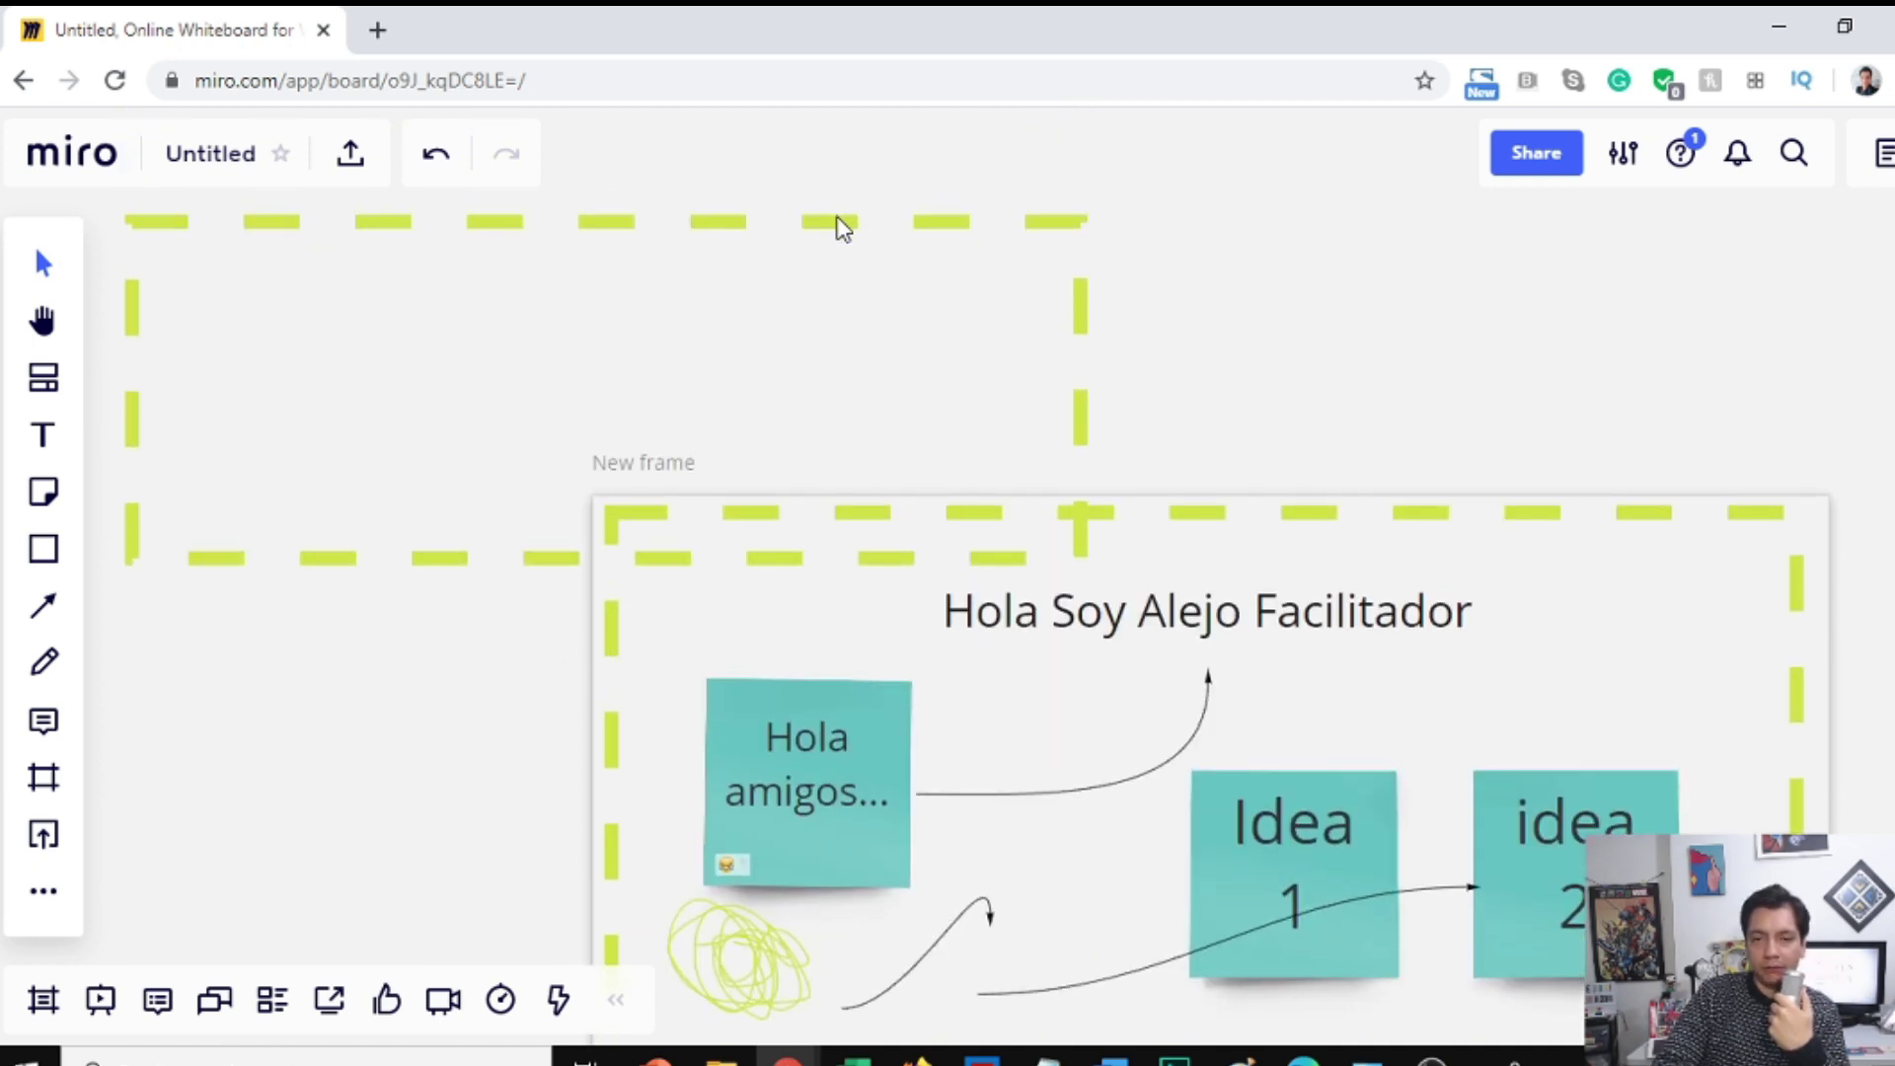
pyautogui.moveTo(838, 225); pyautogui.dragTo(1321, 203)
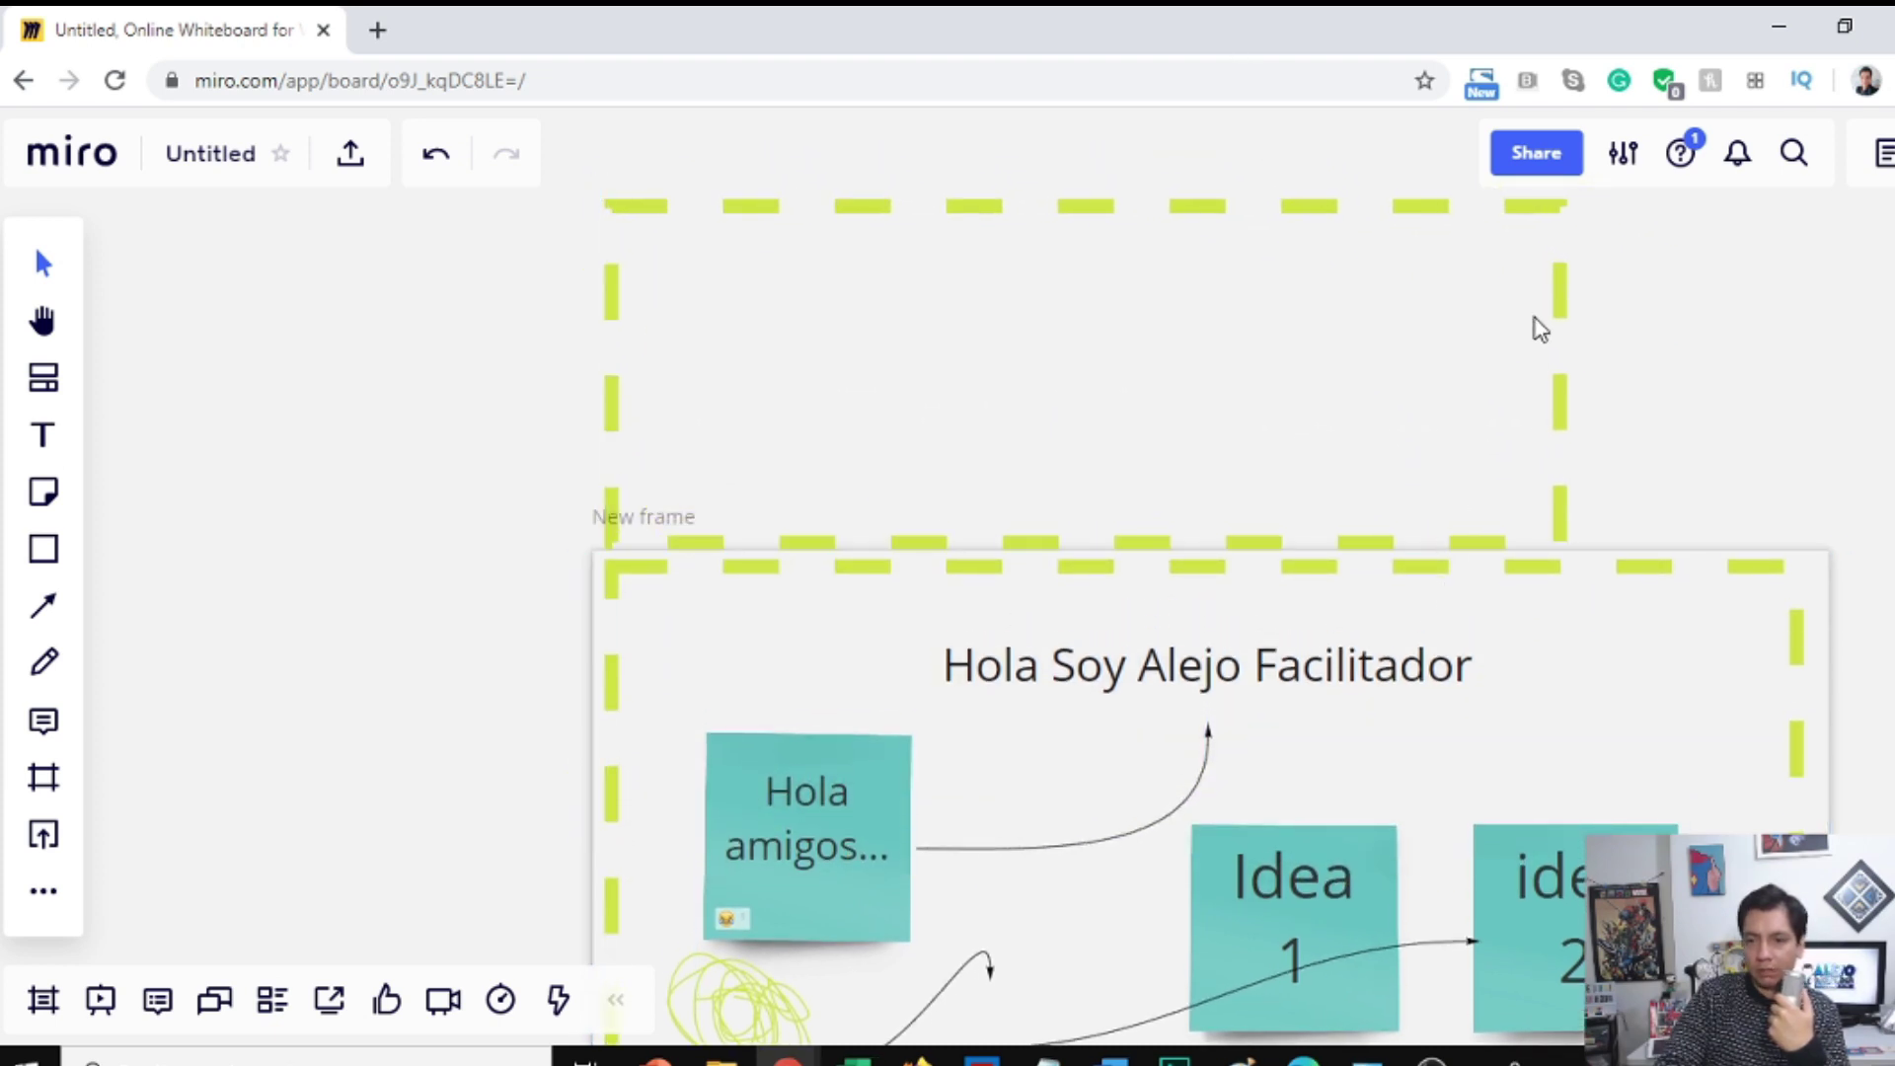
# Step: Stretch the rectangle to the frame's width and lower its top edge into a thin band
pyautogui.click(1571, 409)
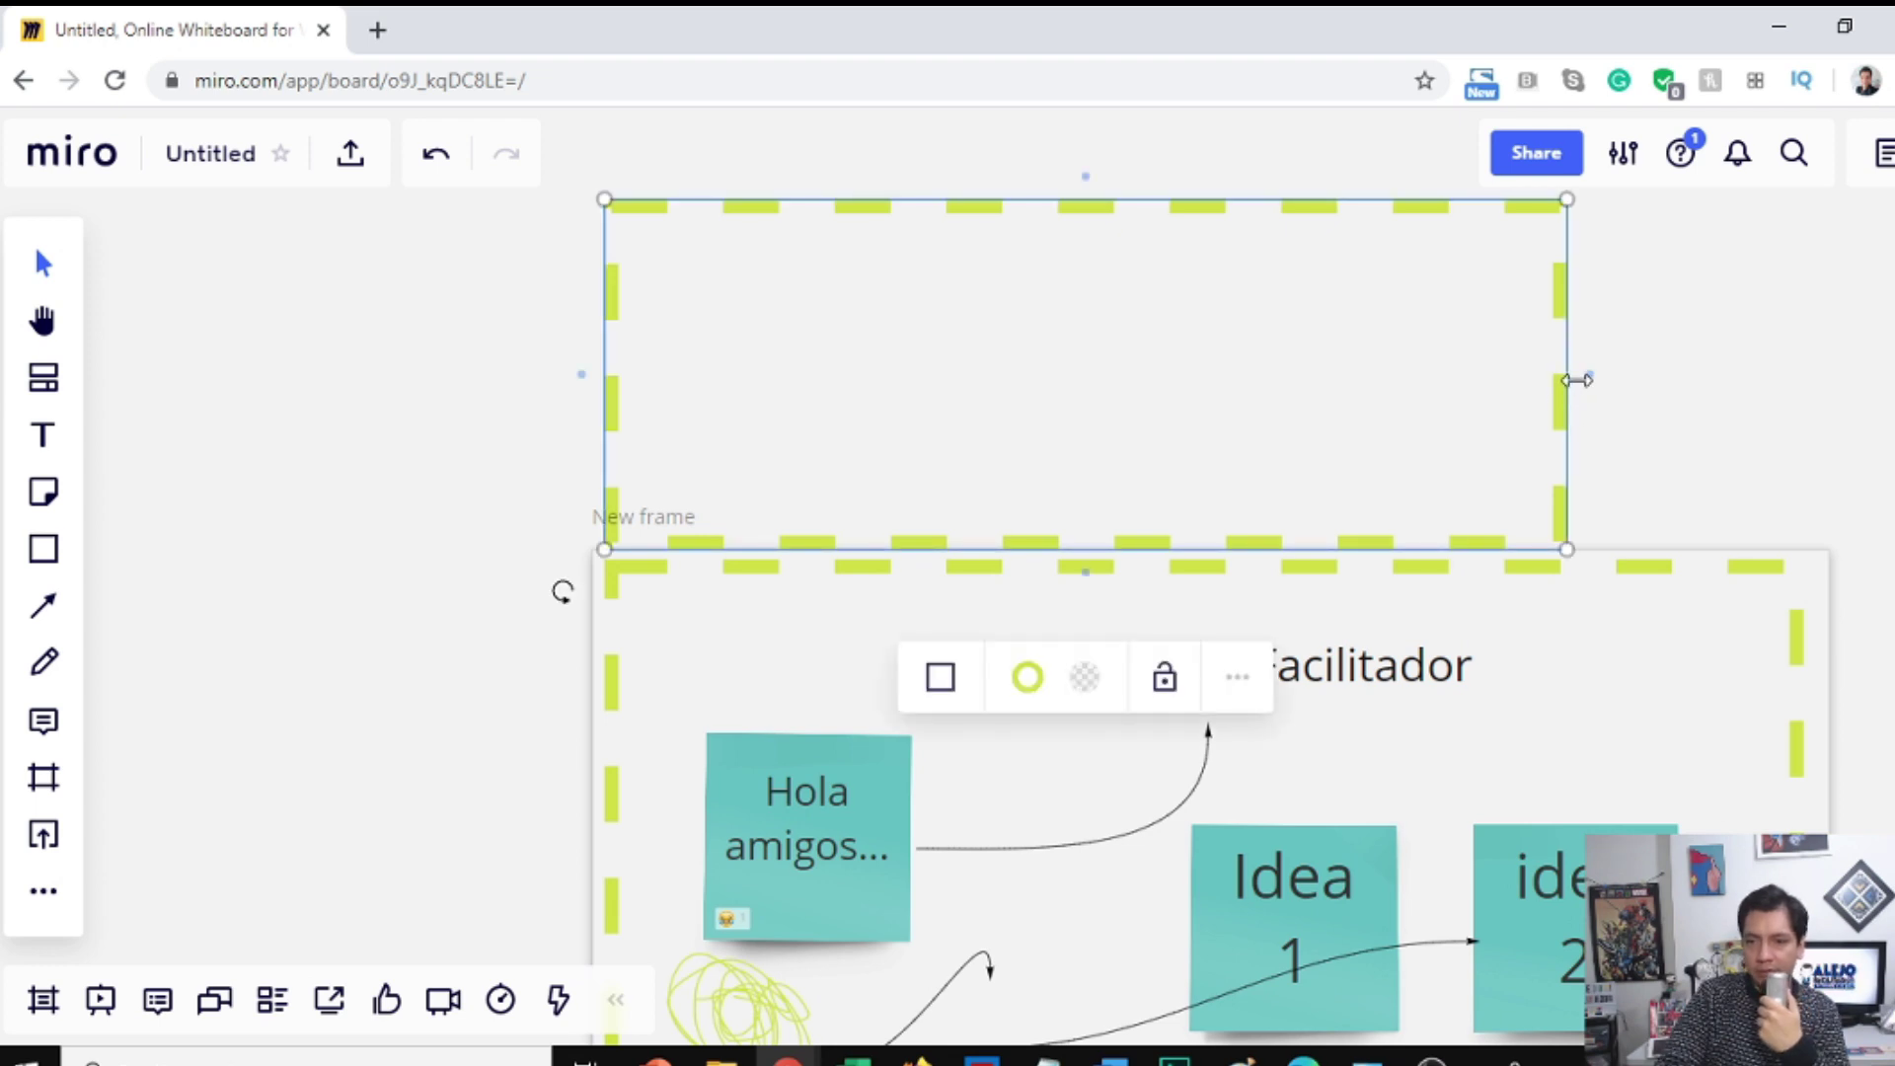
pyautogui.moveTo(1576, 383); pyautogui.dragTo(1847, 456)
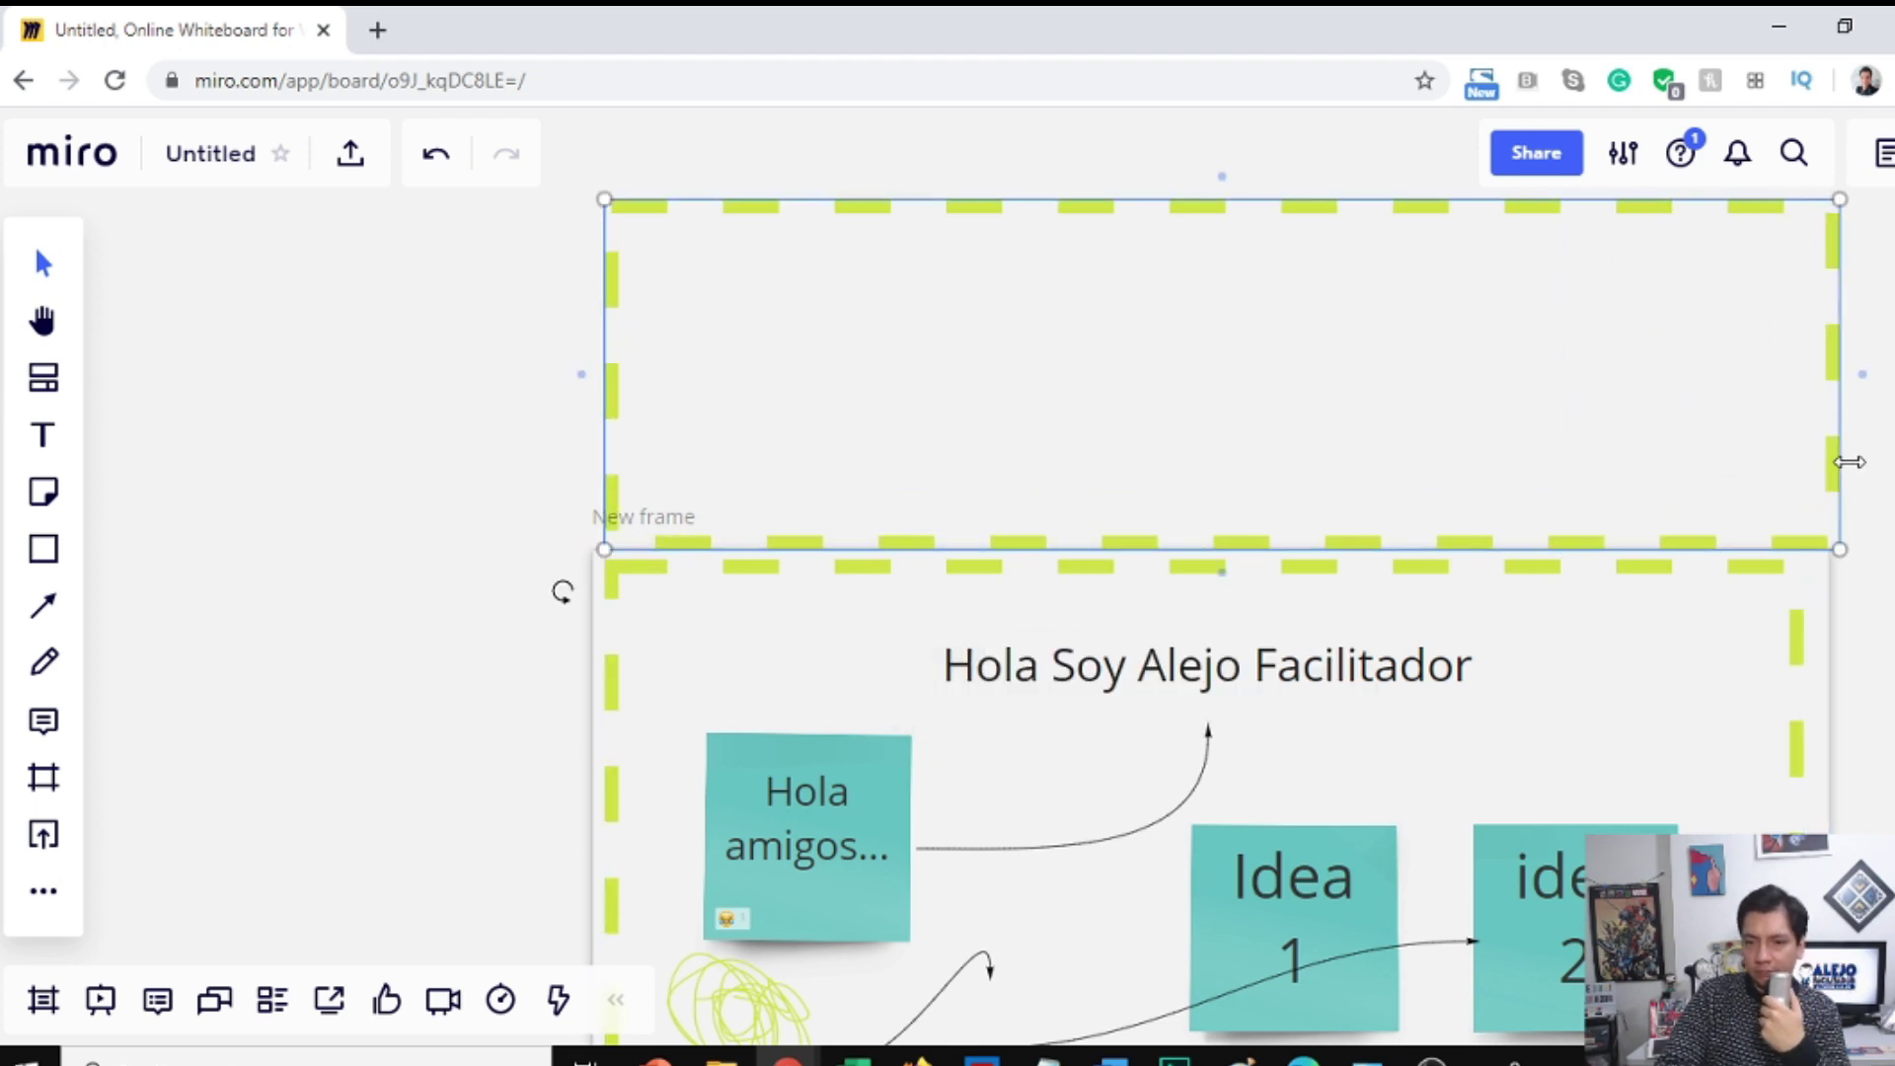
pyautogui.click(1228, 194)
pyautogui.click(1225, 264)
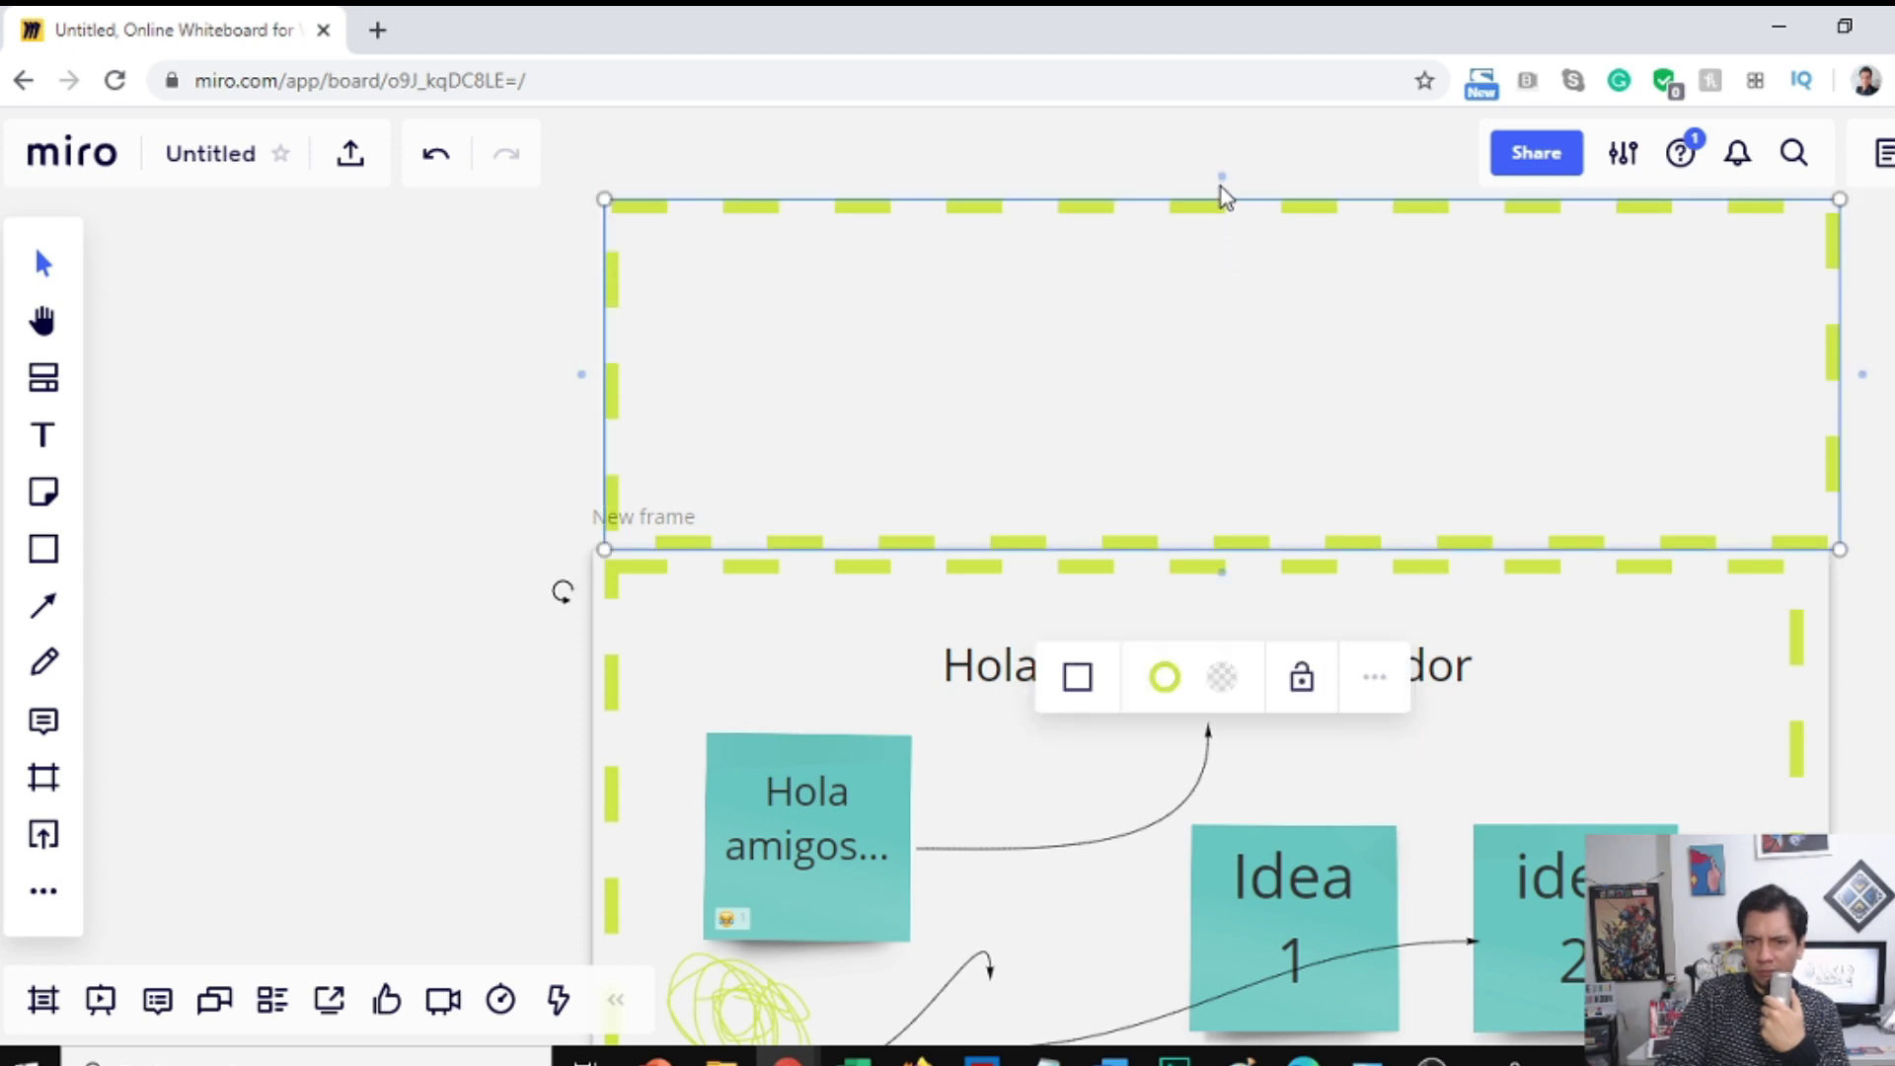
pyautogui.moveTo(1222, 184); pyautogui.dragTo(1201, 396)
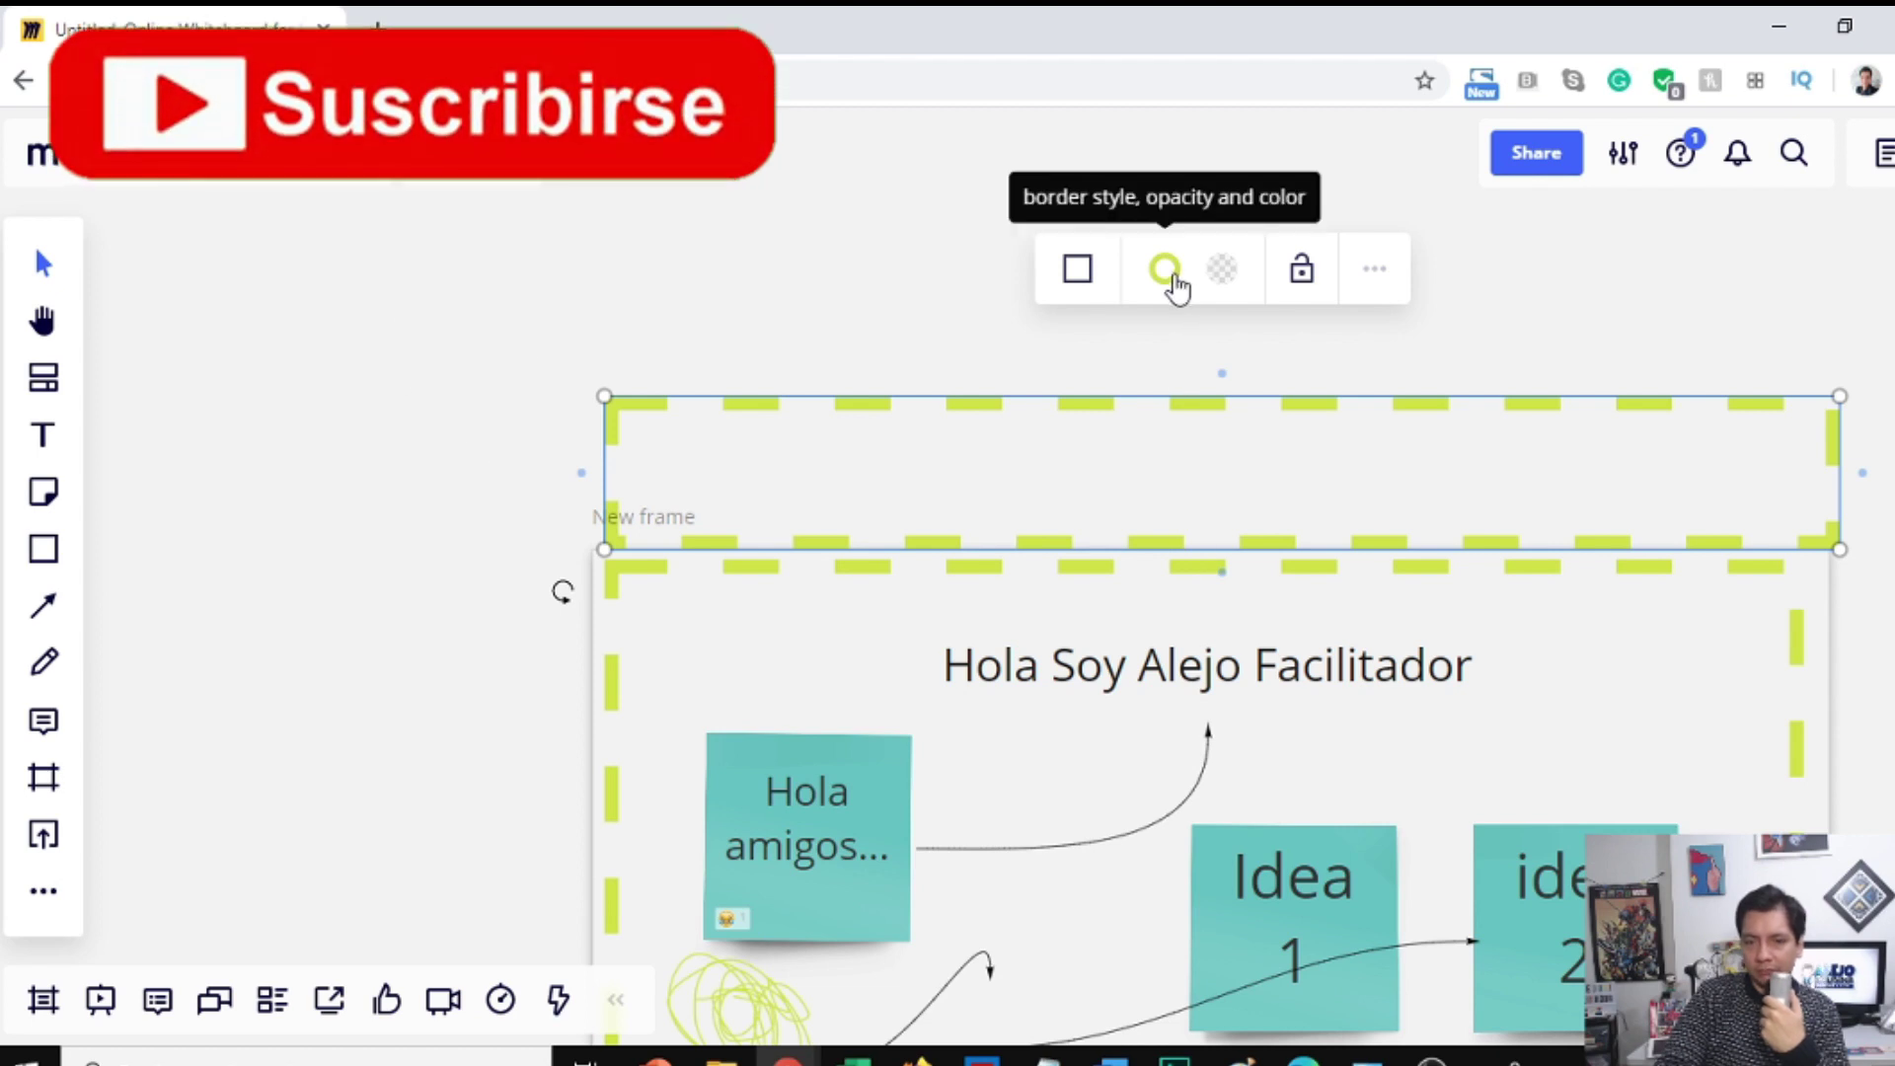
# Step: Give the band a solid orange border and nudge it left to line up with the frame
pyautogui.click(1177, 286)
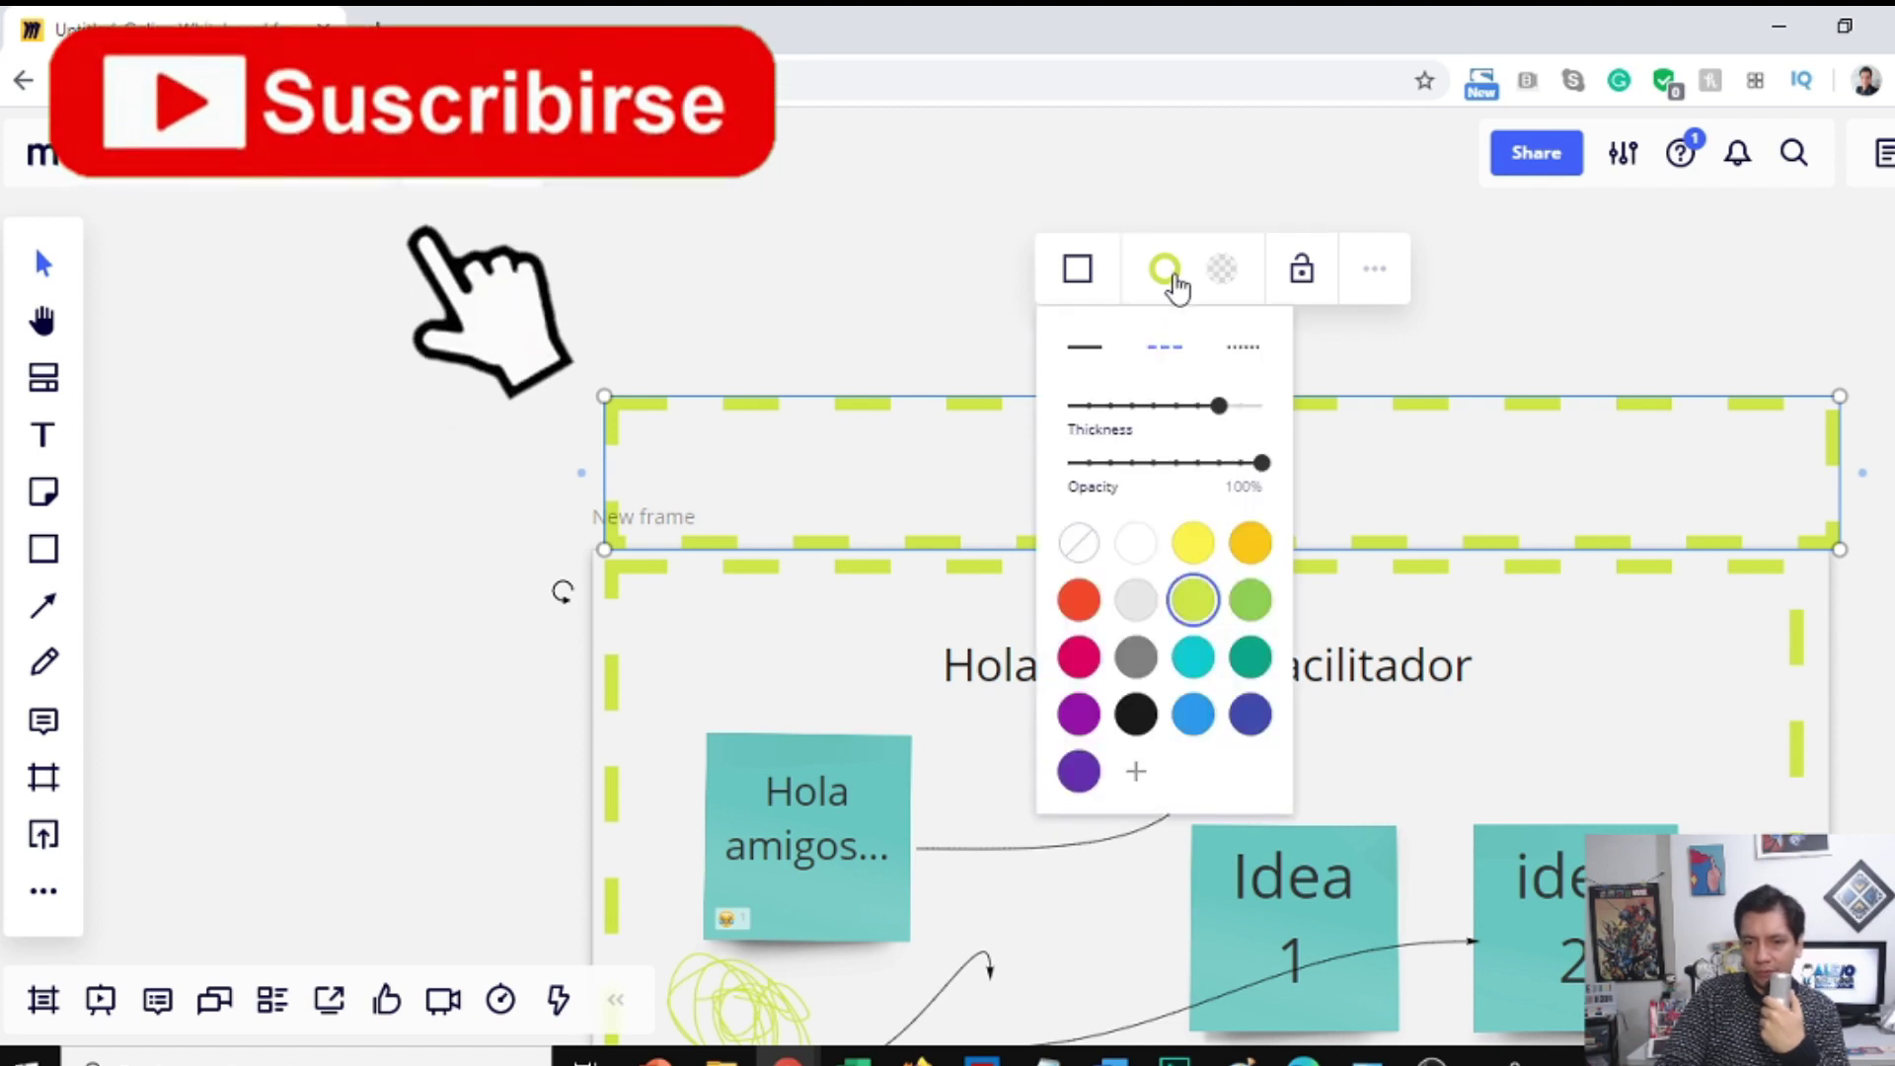
pyautogui.click(1088, 350)
pyautogui.click(1242, 542)
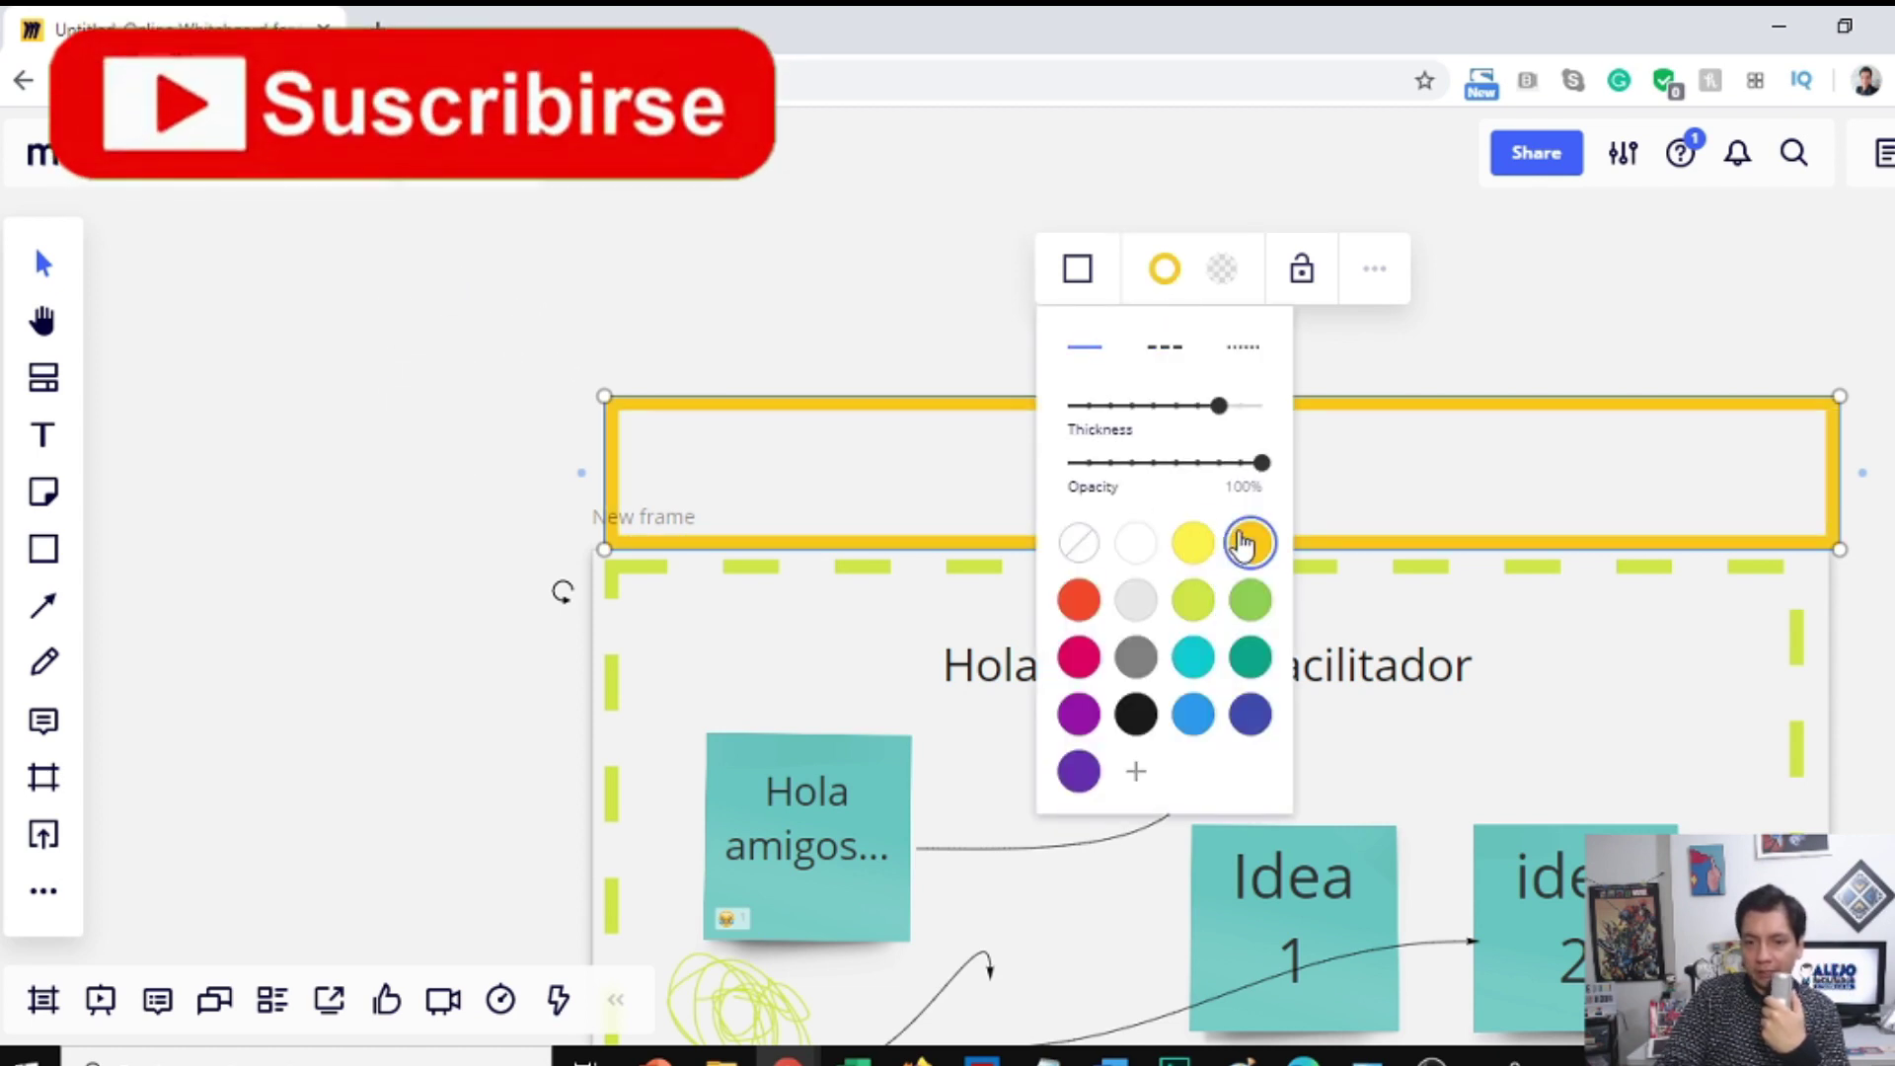
pyautogui.click(1433, 359)
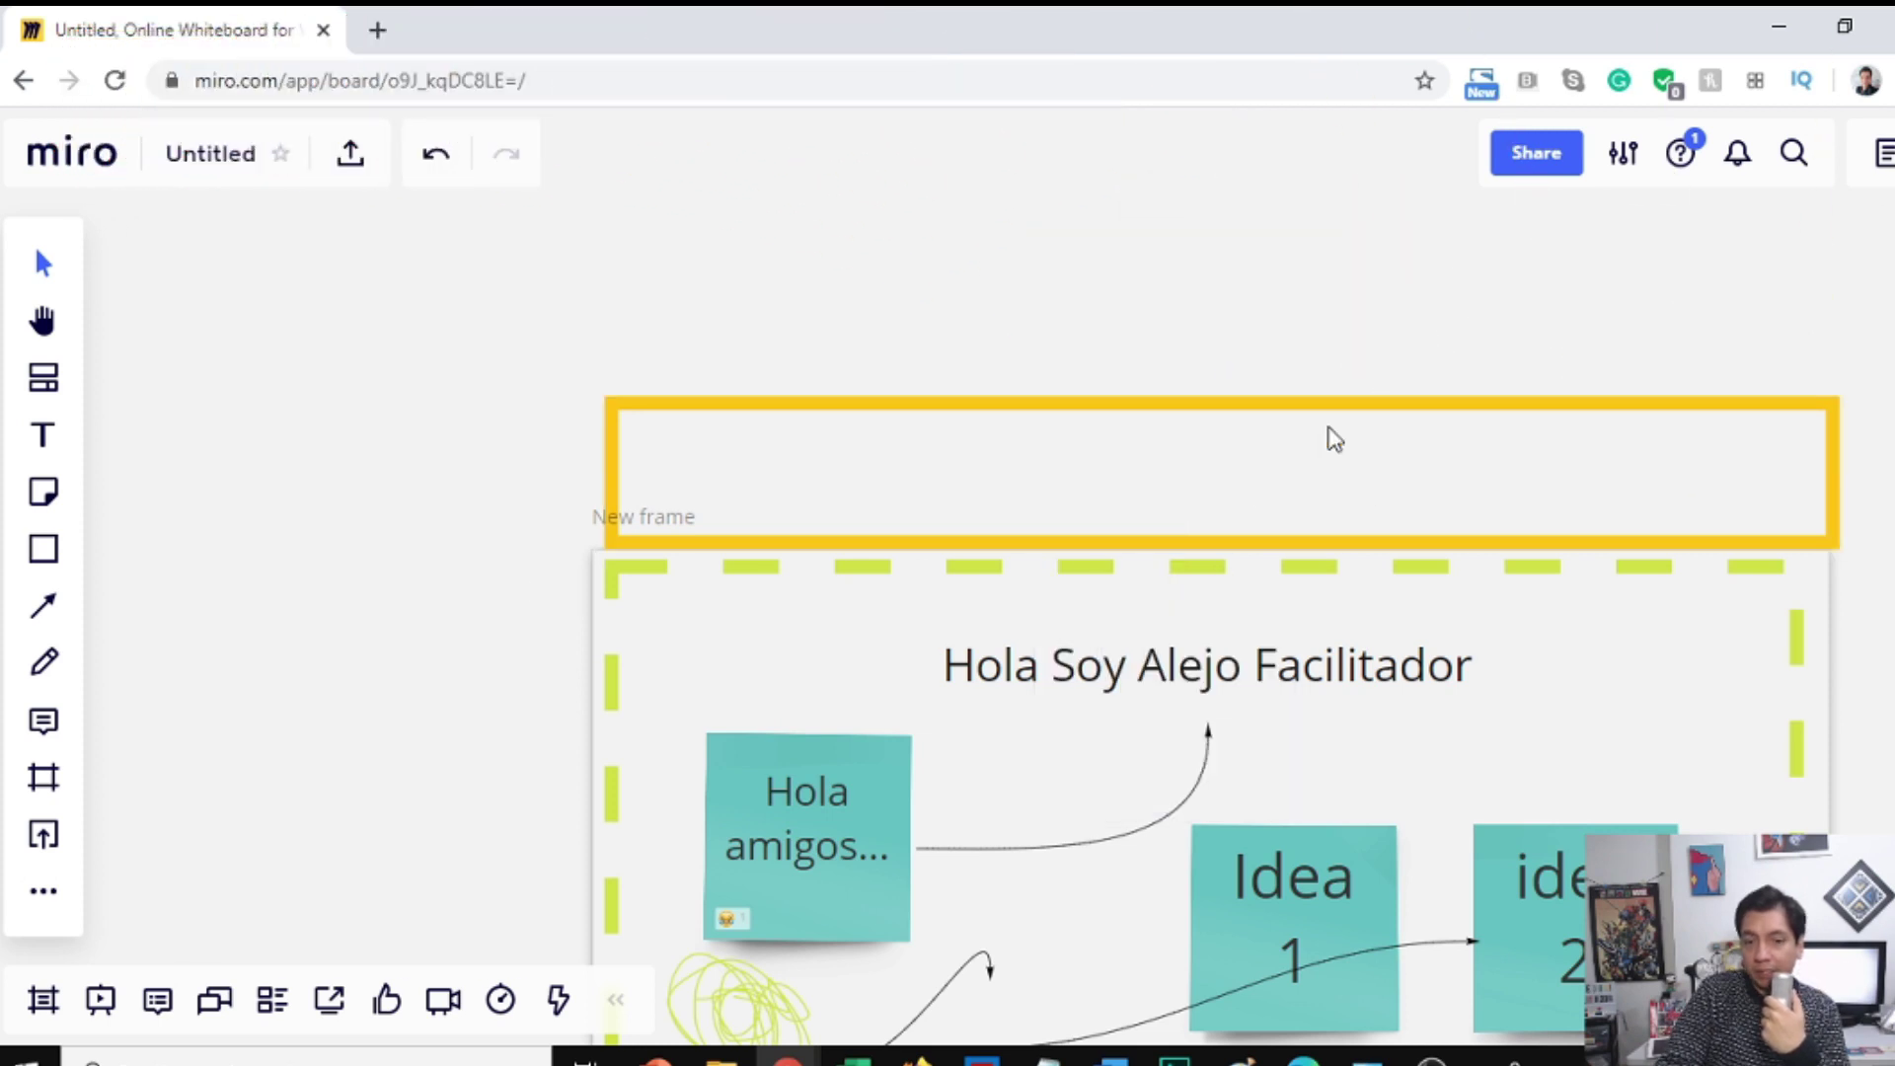
pyautogui.moveTo(1103, 414); pyautogui.dragTo(1091, 413)
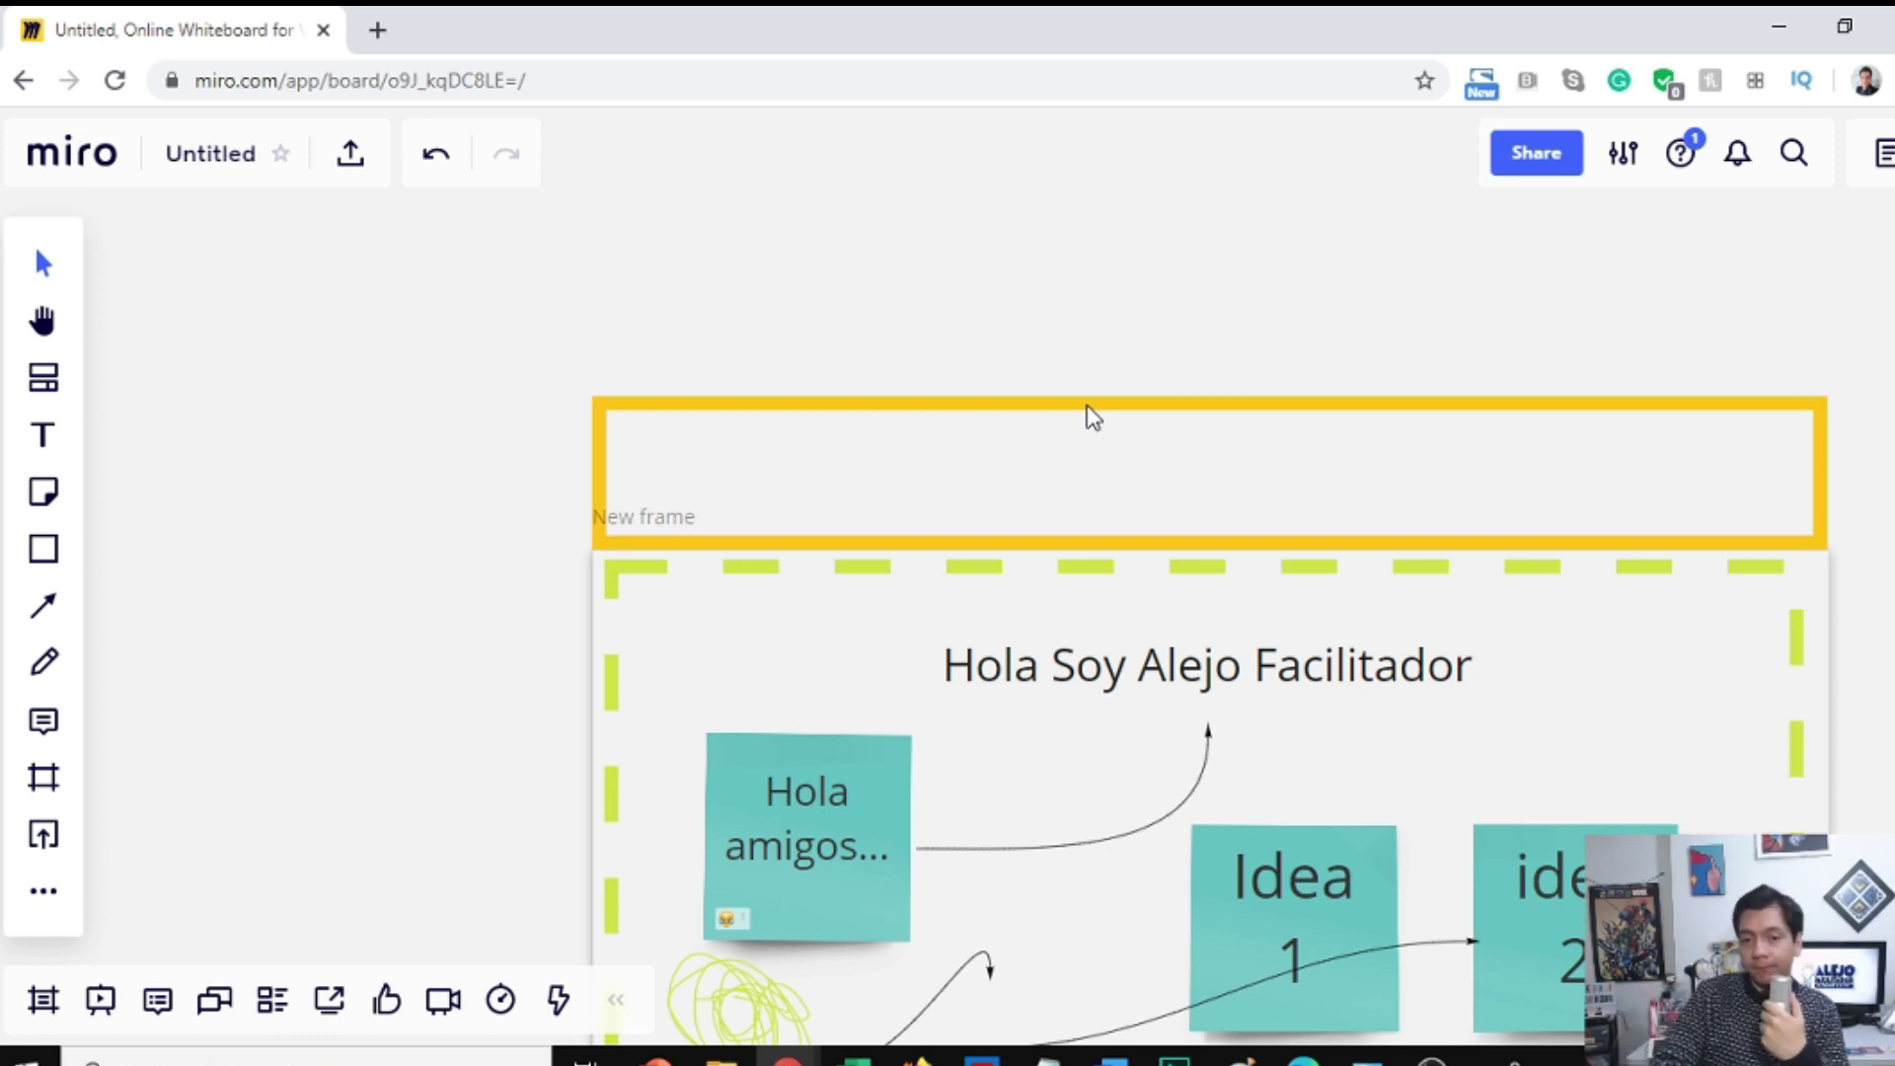
pyautogui.click(1128, 468)
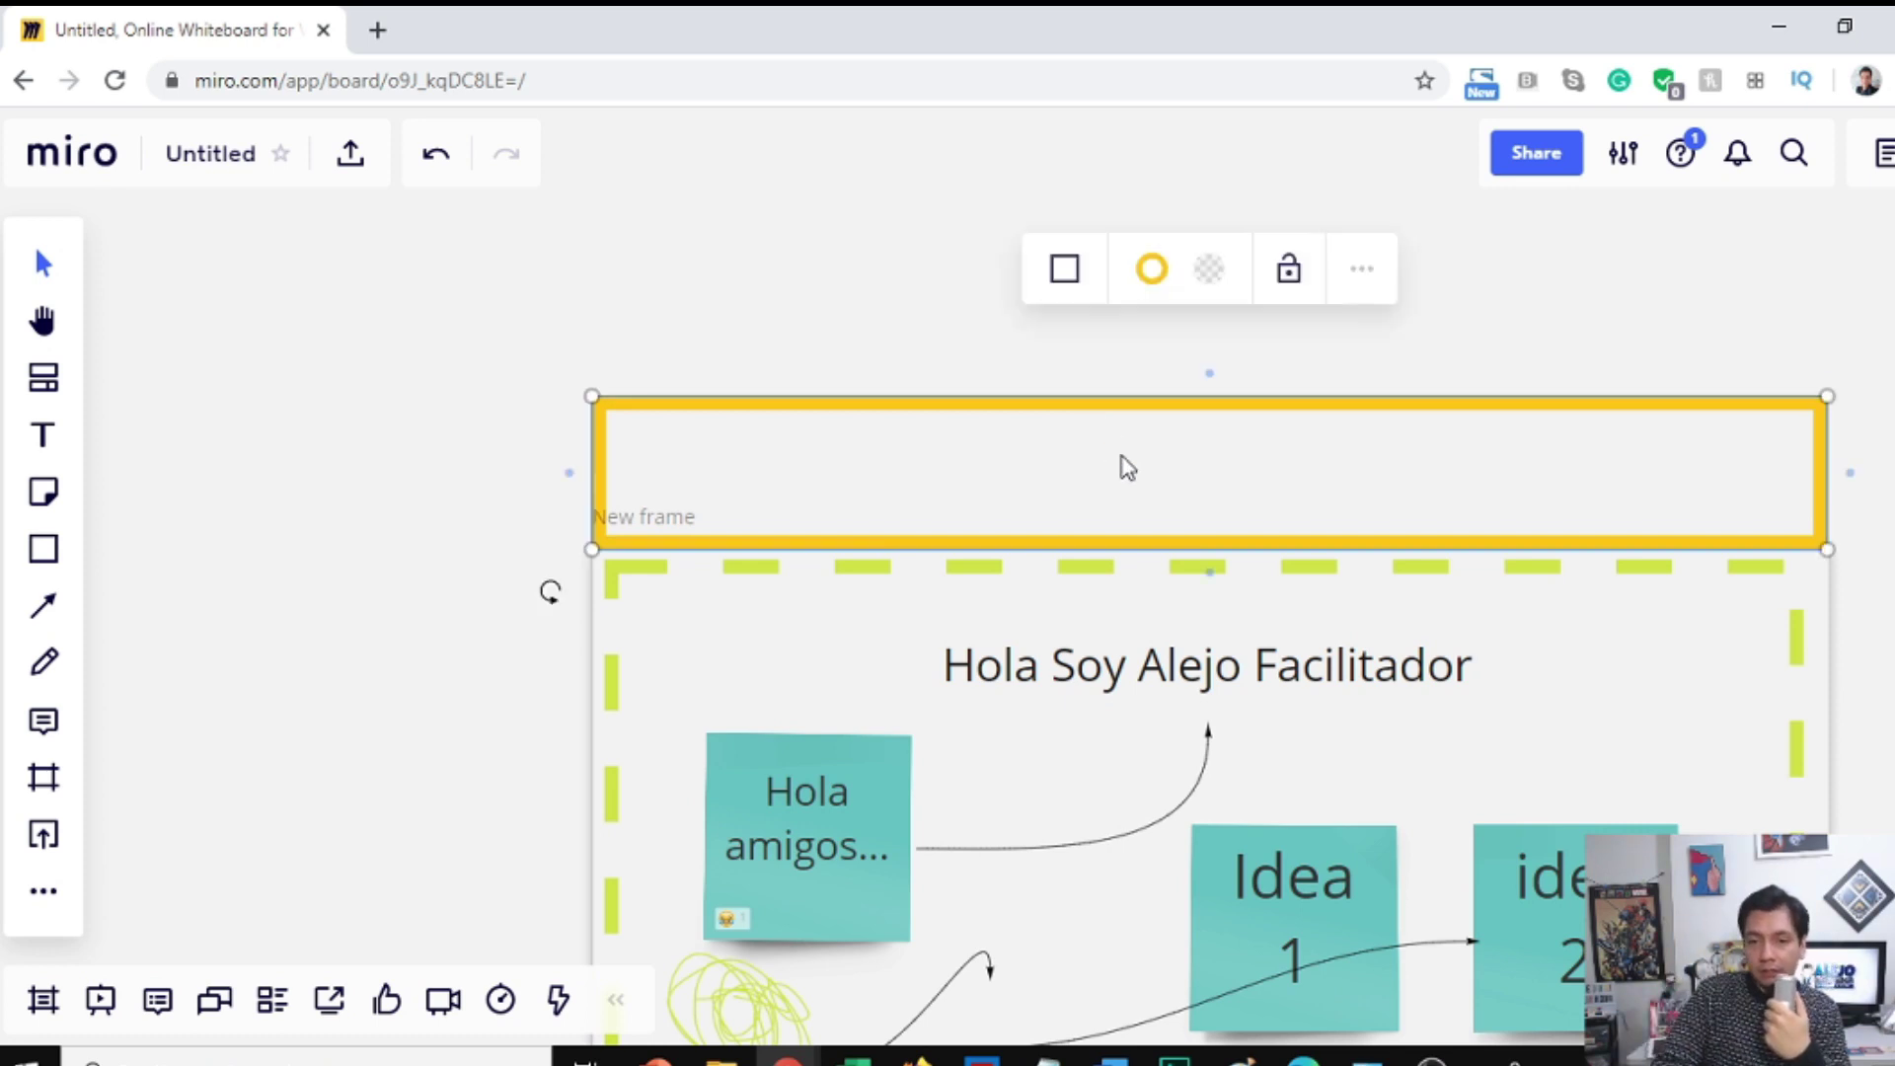
# Step: Type 'chgckgclgclgclclcl' in the band, styled Bangers, size 80, left-aligned
pyautogui.doubleClick(1208, 487)
pyautogui.write('chgckgclgclgclc')
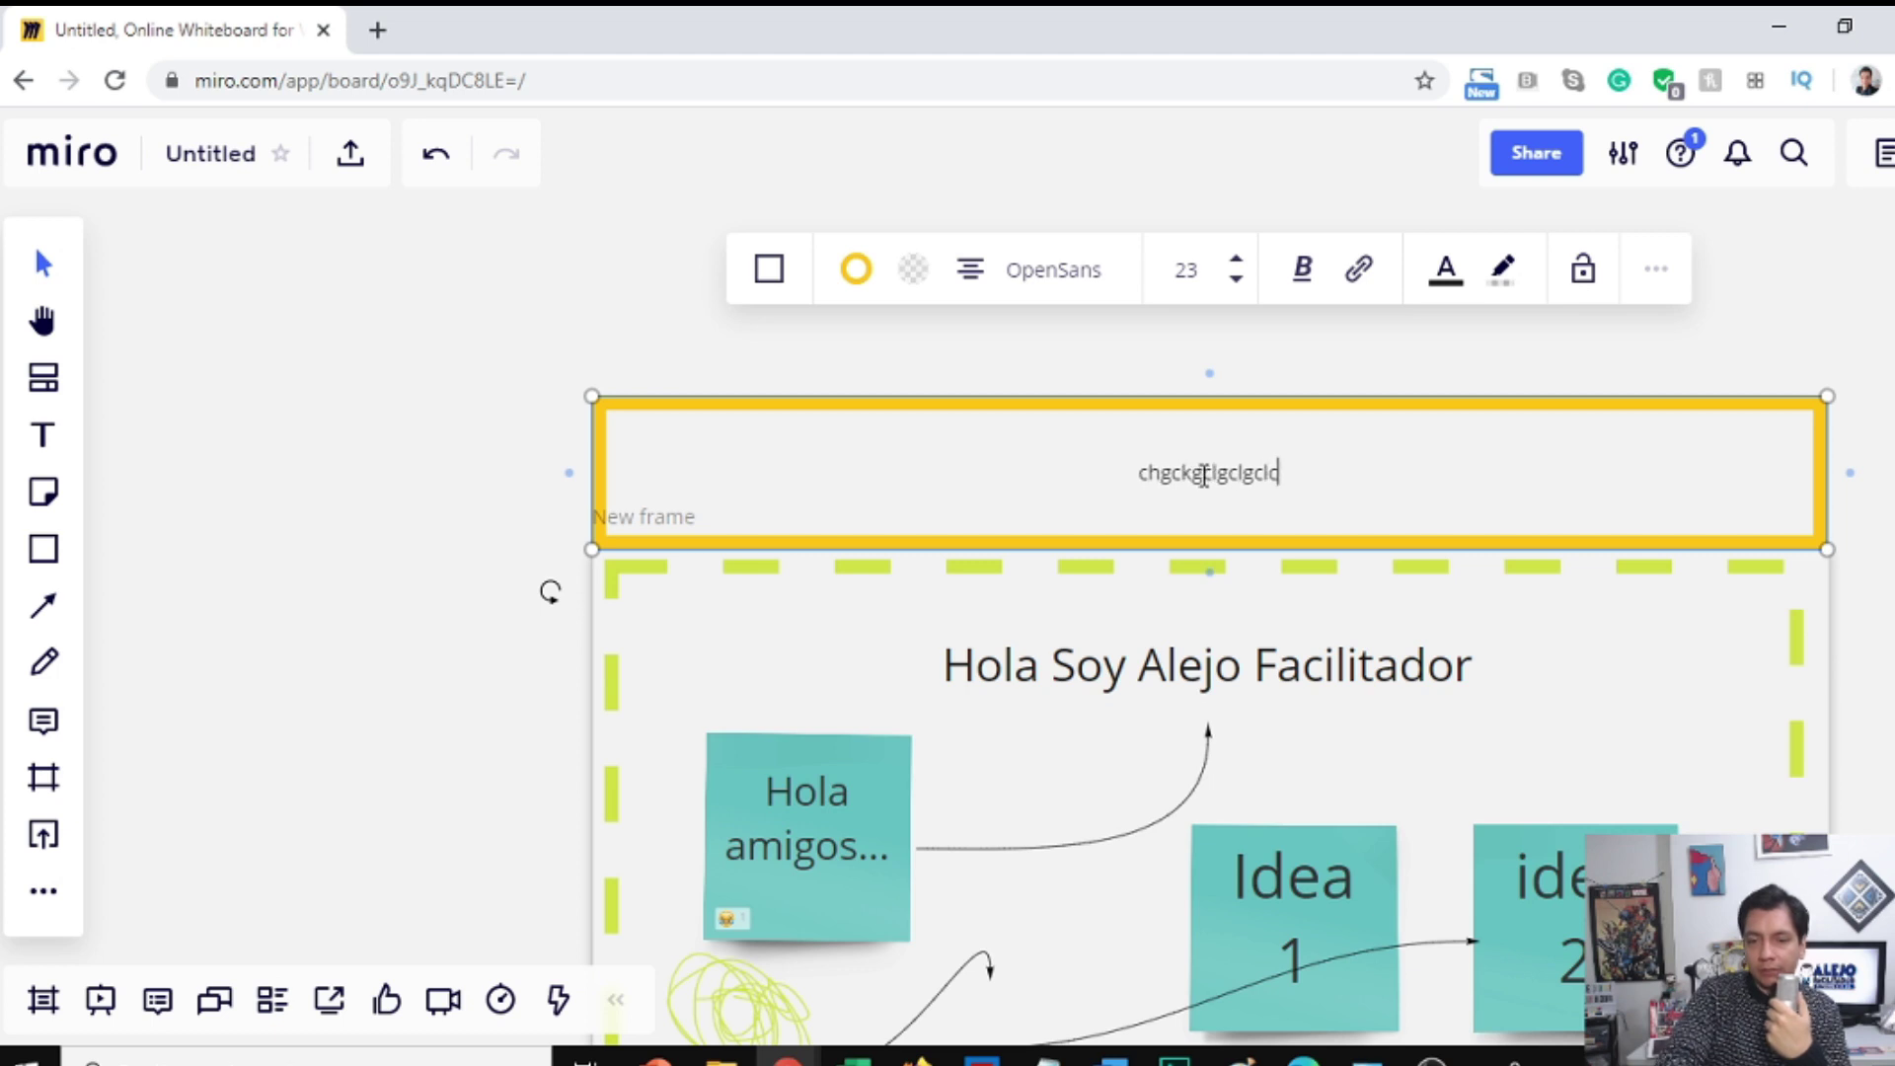
pyautogui.write('lcl')
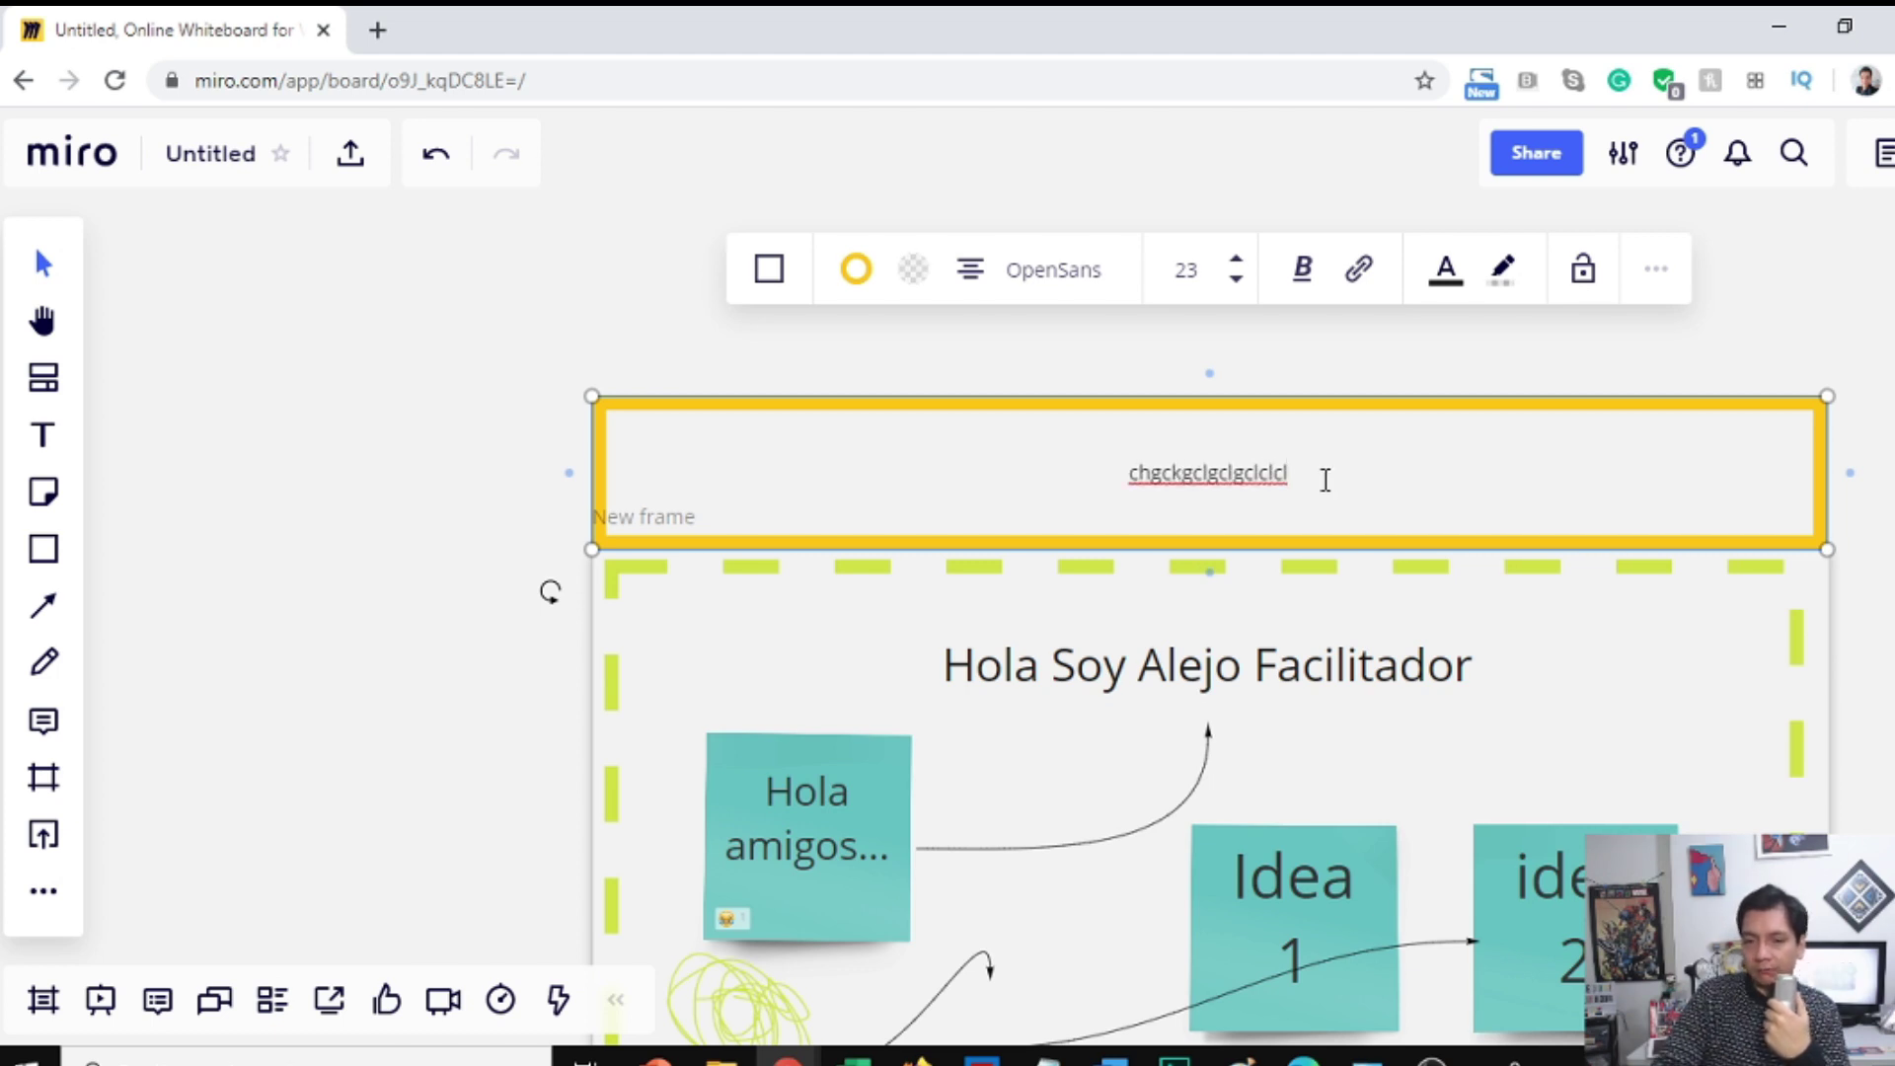
pyautogui.moveTo(1326, 479); pyautogui.dragTo(1032, 469)
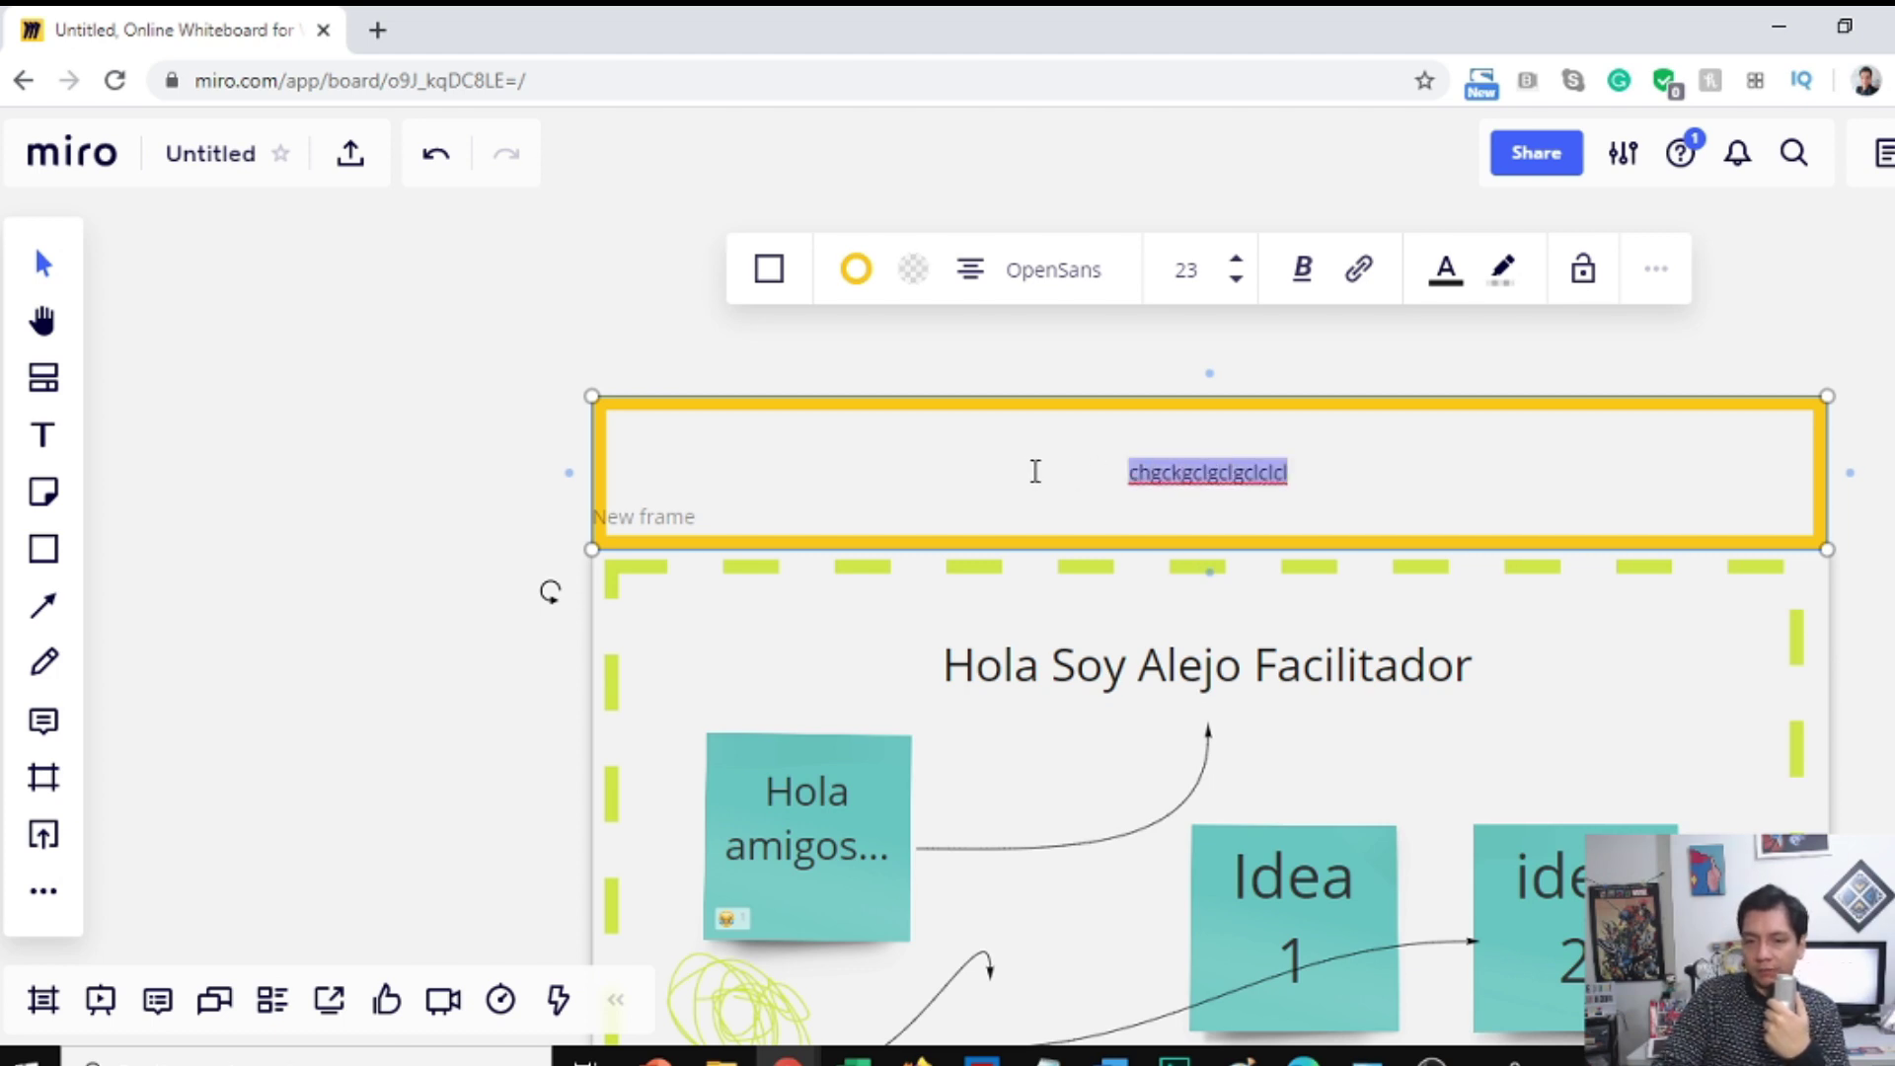
pyautogui.click(1235, 263)
pyautogui.click(1234, 262)
pyautogui.click(1235, 262)
pyautogui.click(1234, 263)
pyautogui.click(1235, 262)
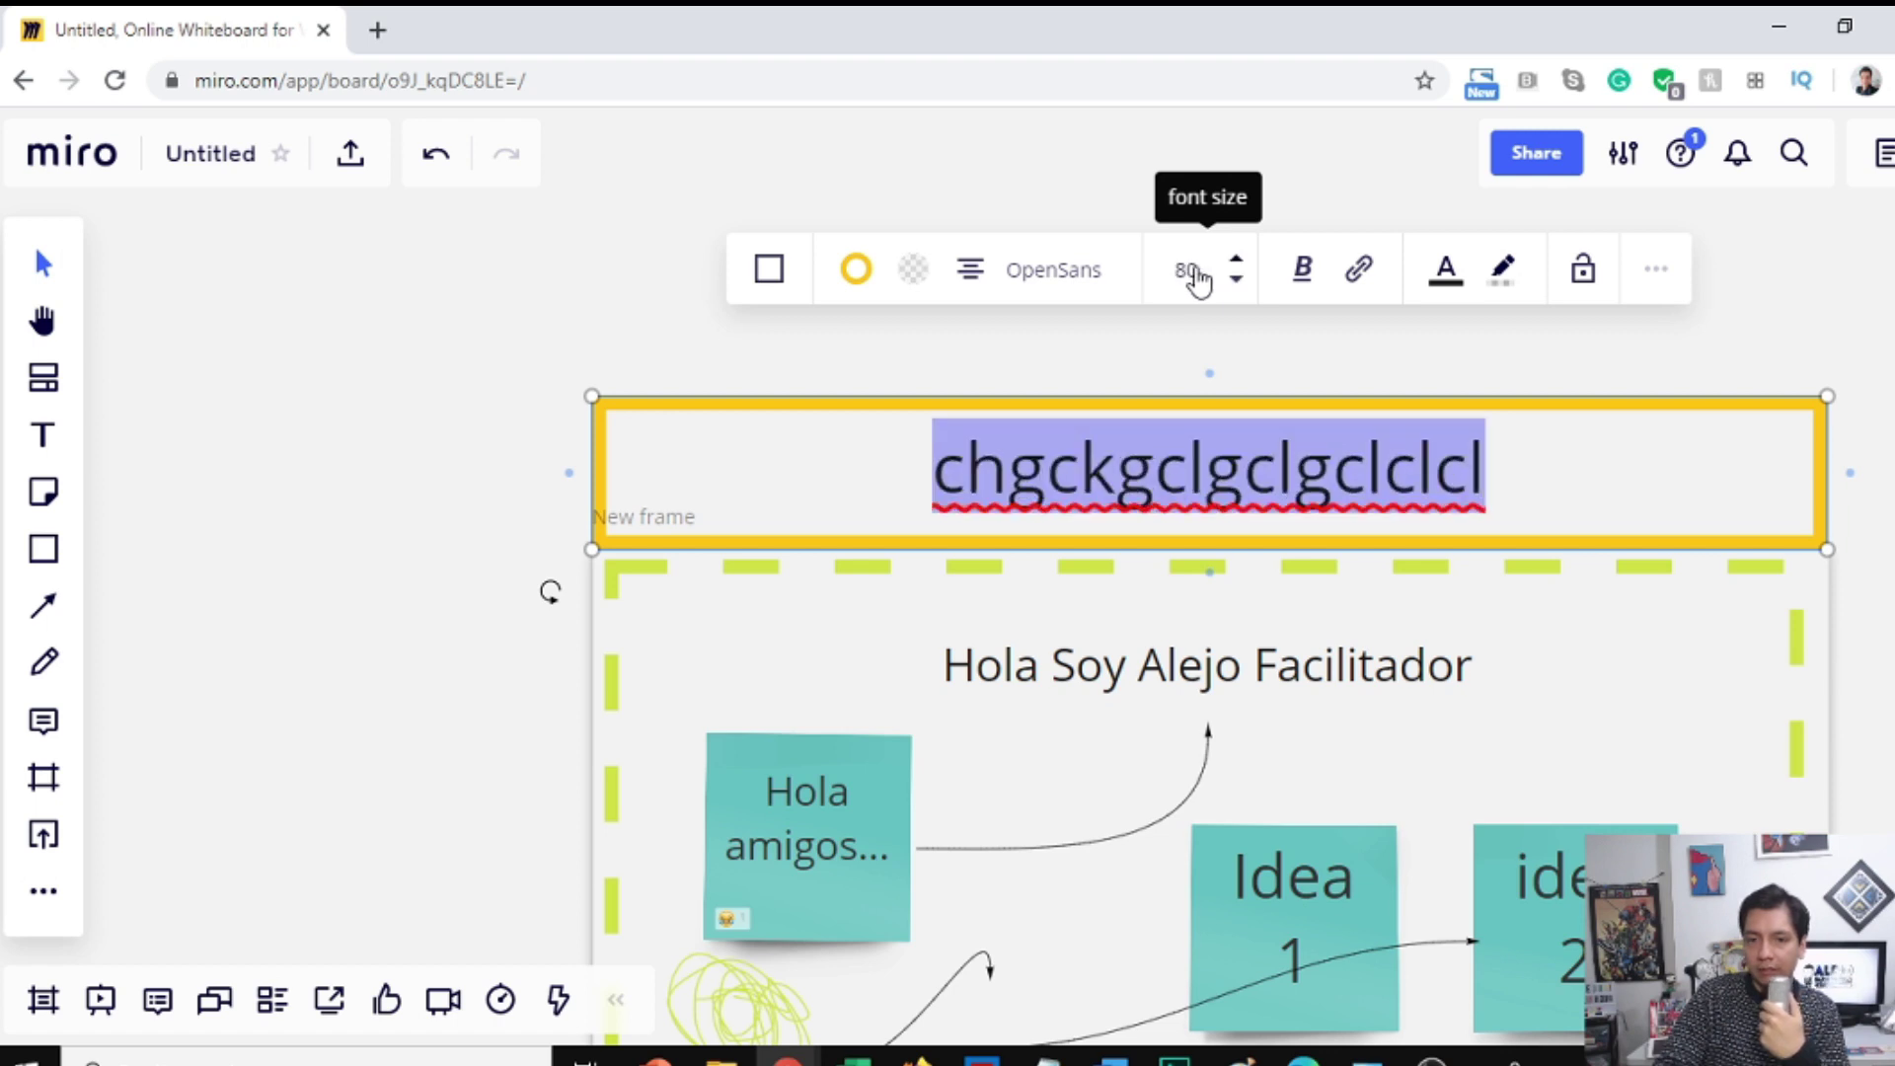
pyautogui.click(1086, 271)
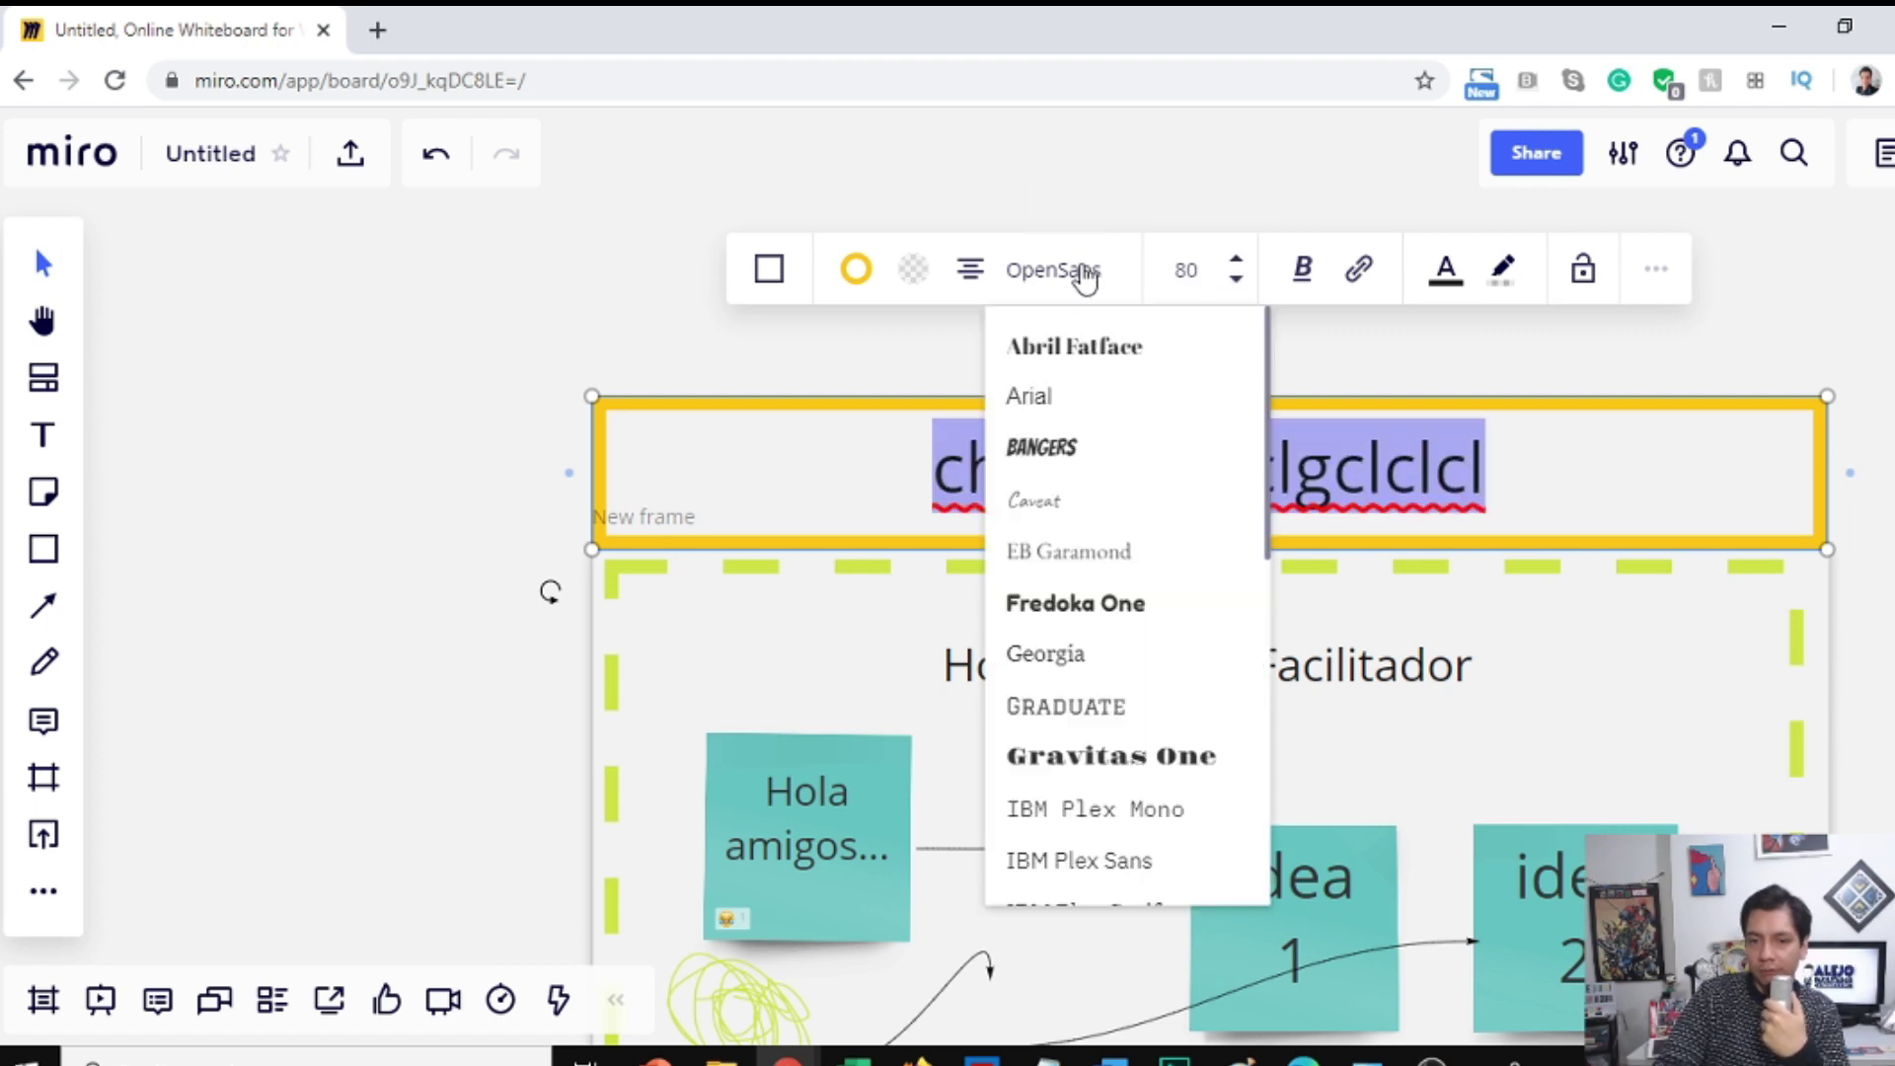
pyautogui.click(1042, 449)
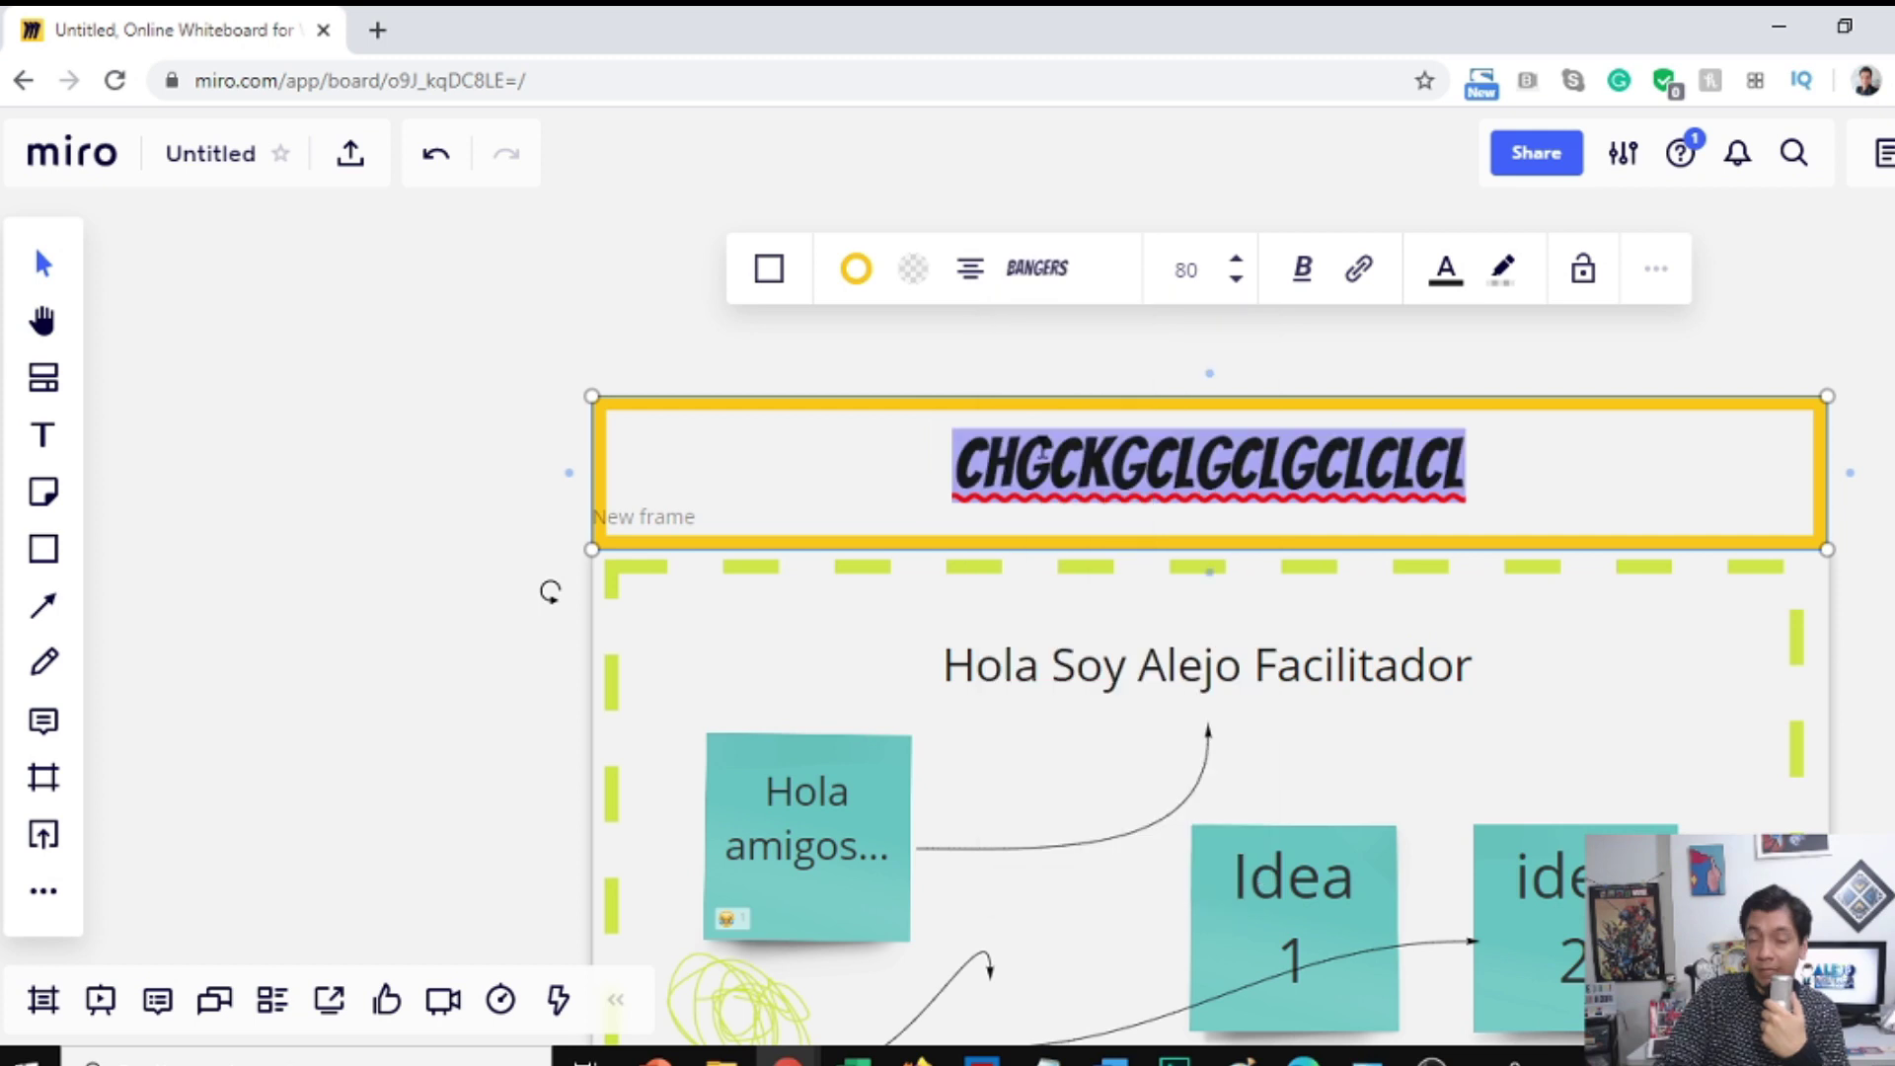
pyautogui.click(971, 272)
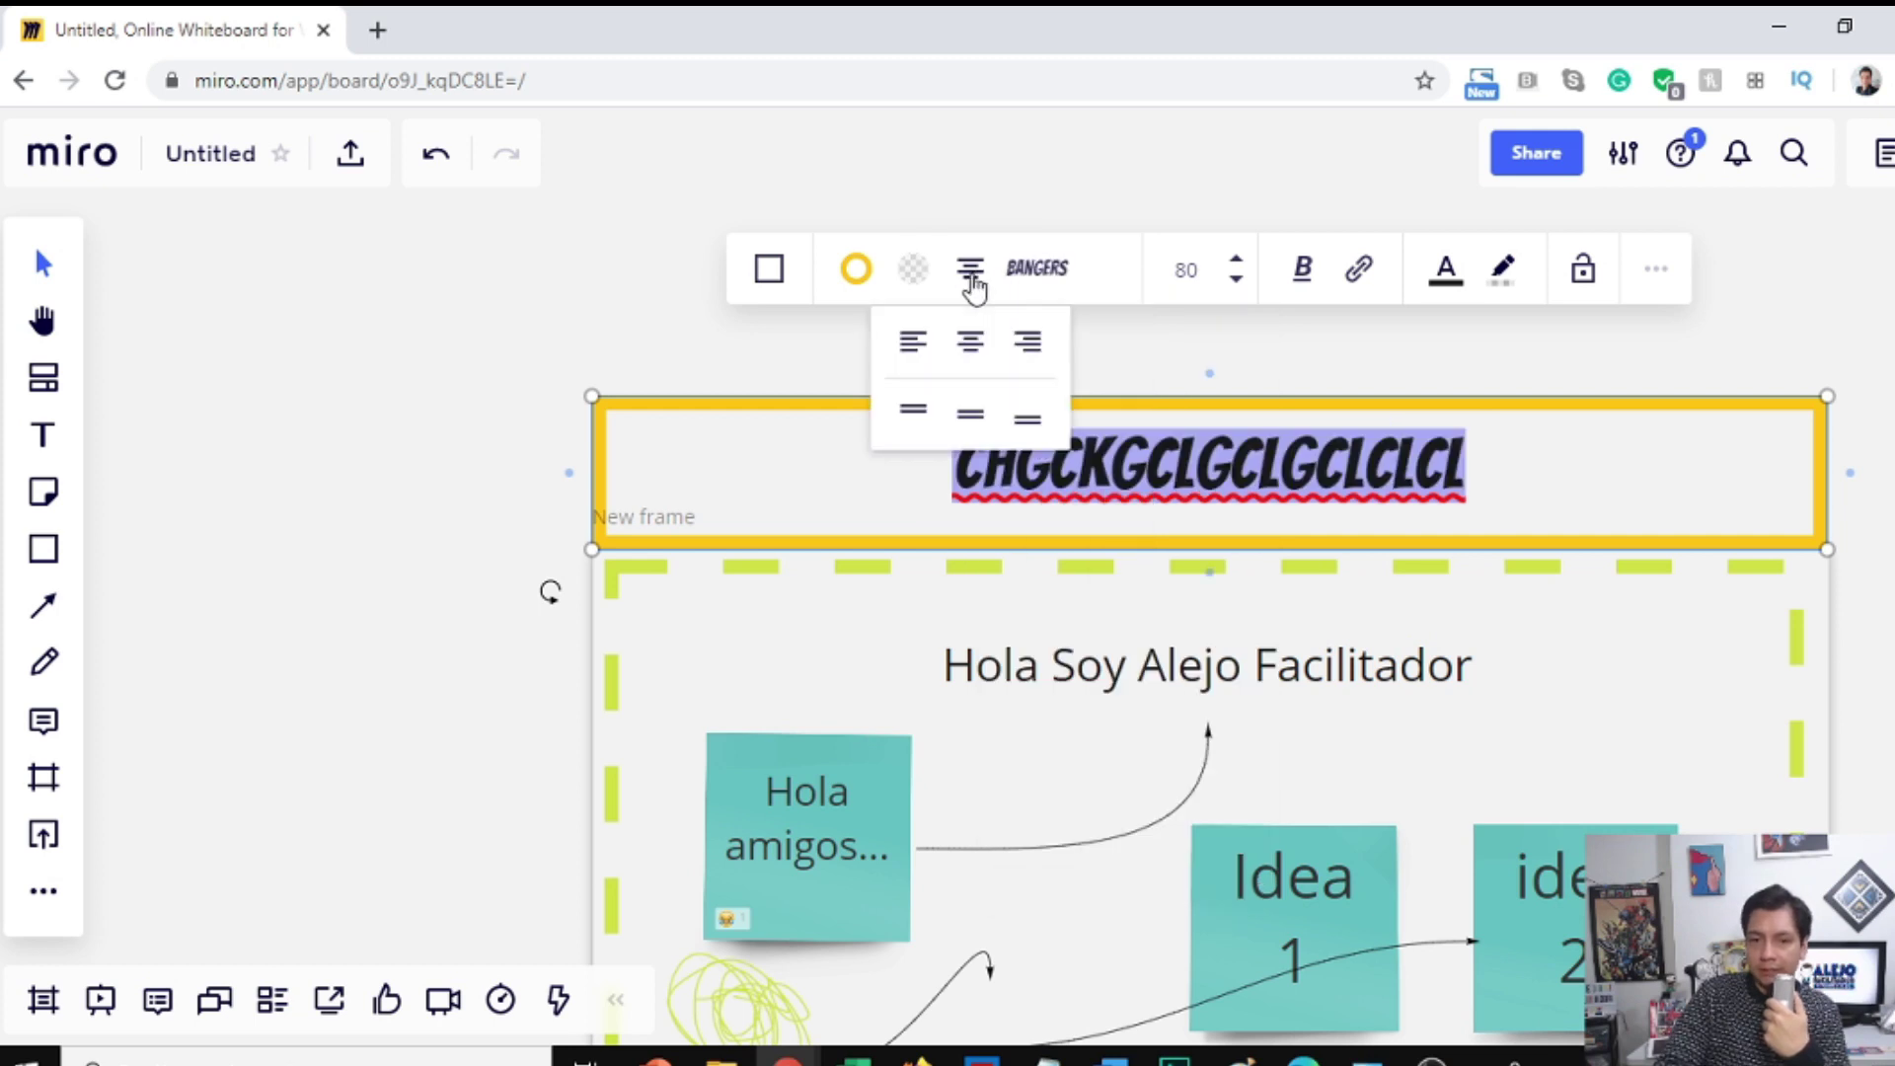
pyautogui.click(914, 345)
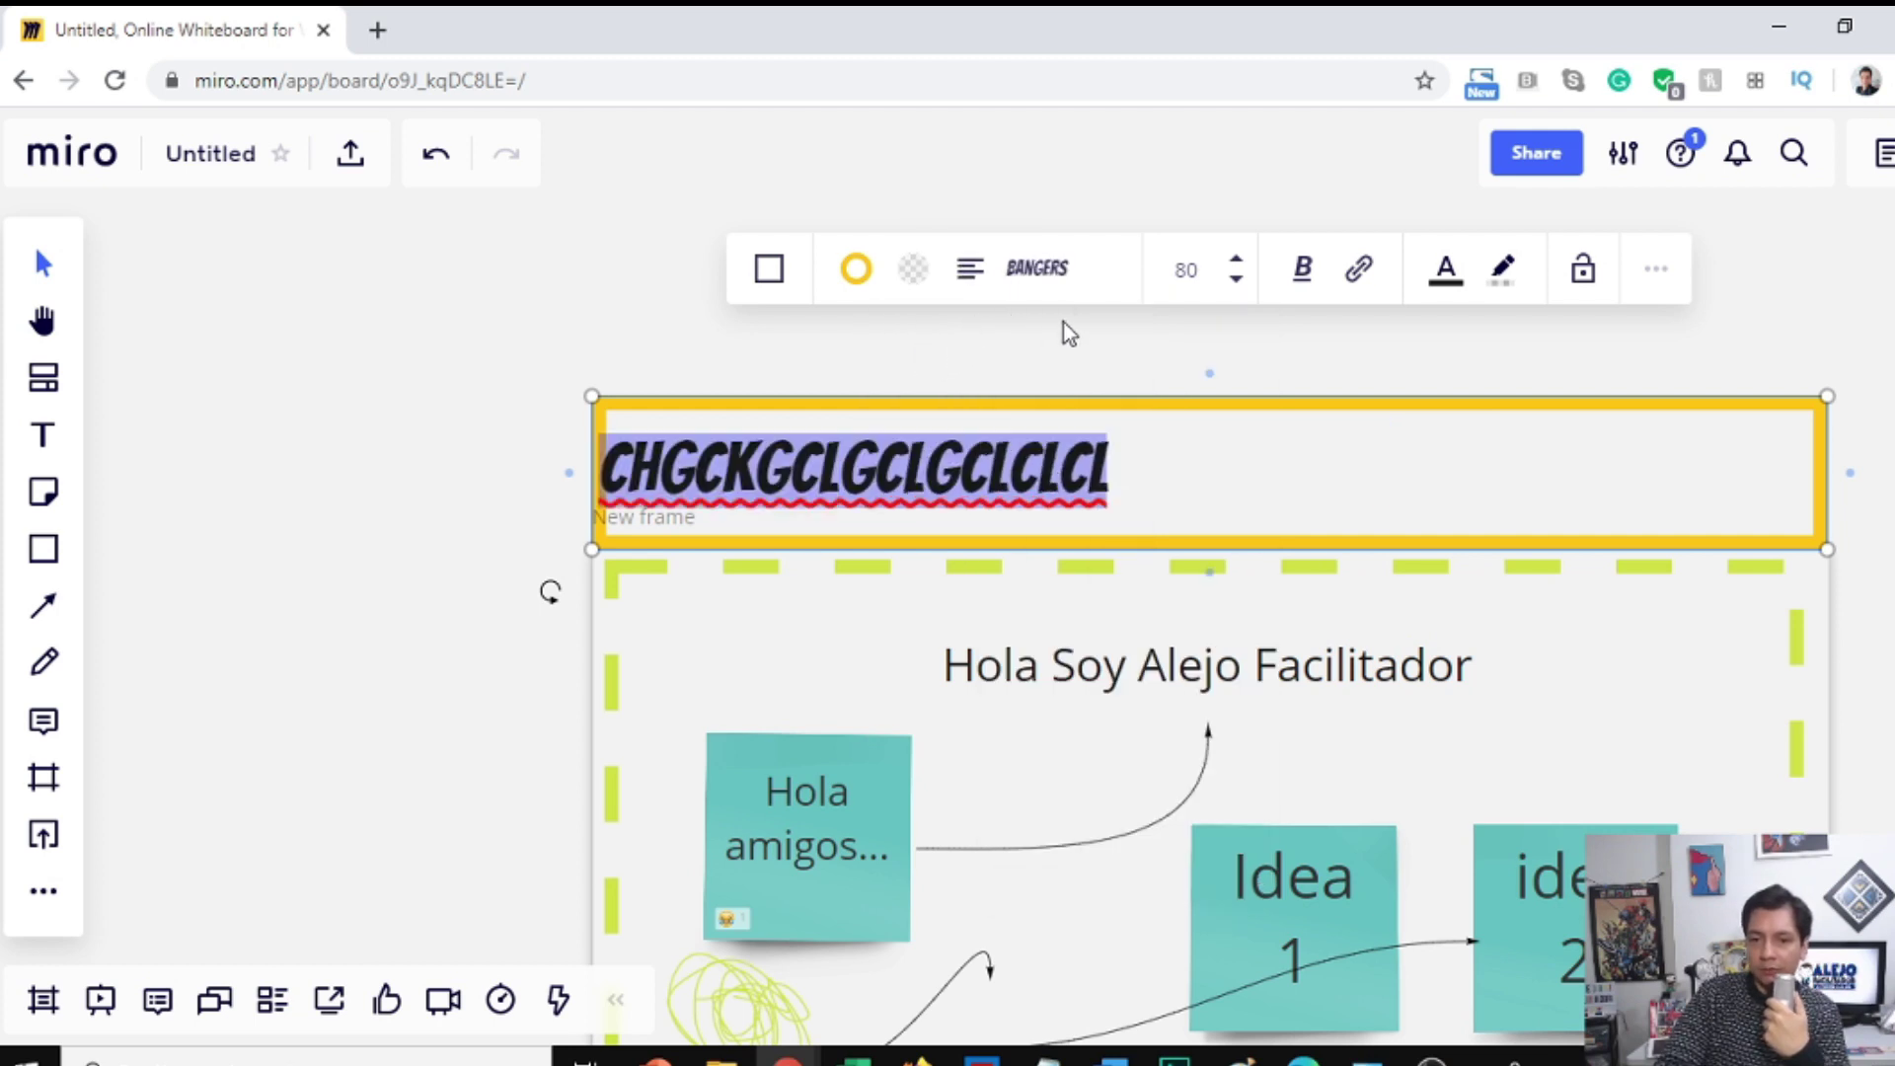
pyautogui.click(1075, 385)
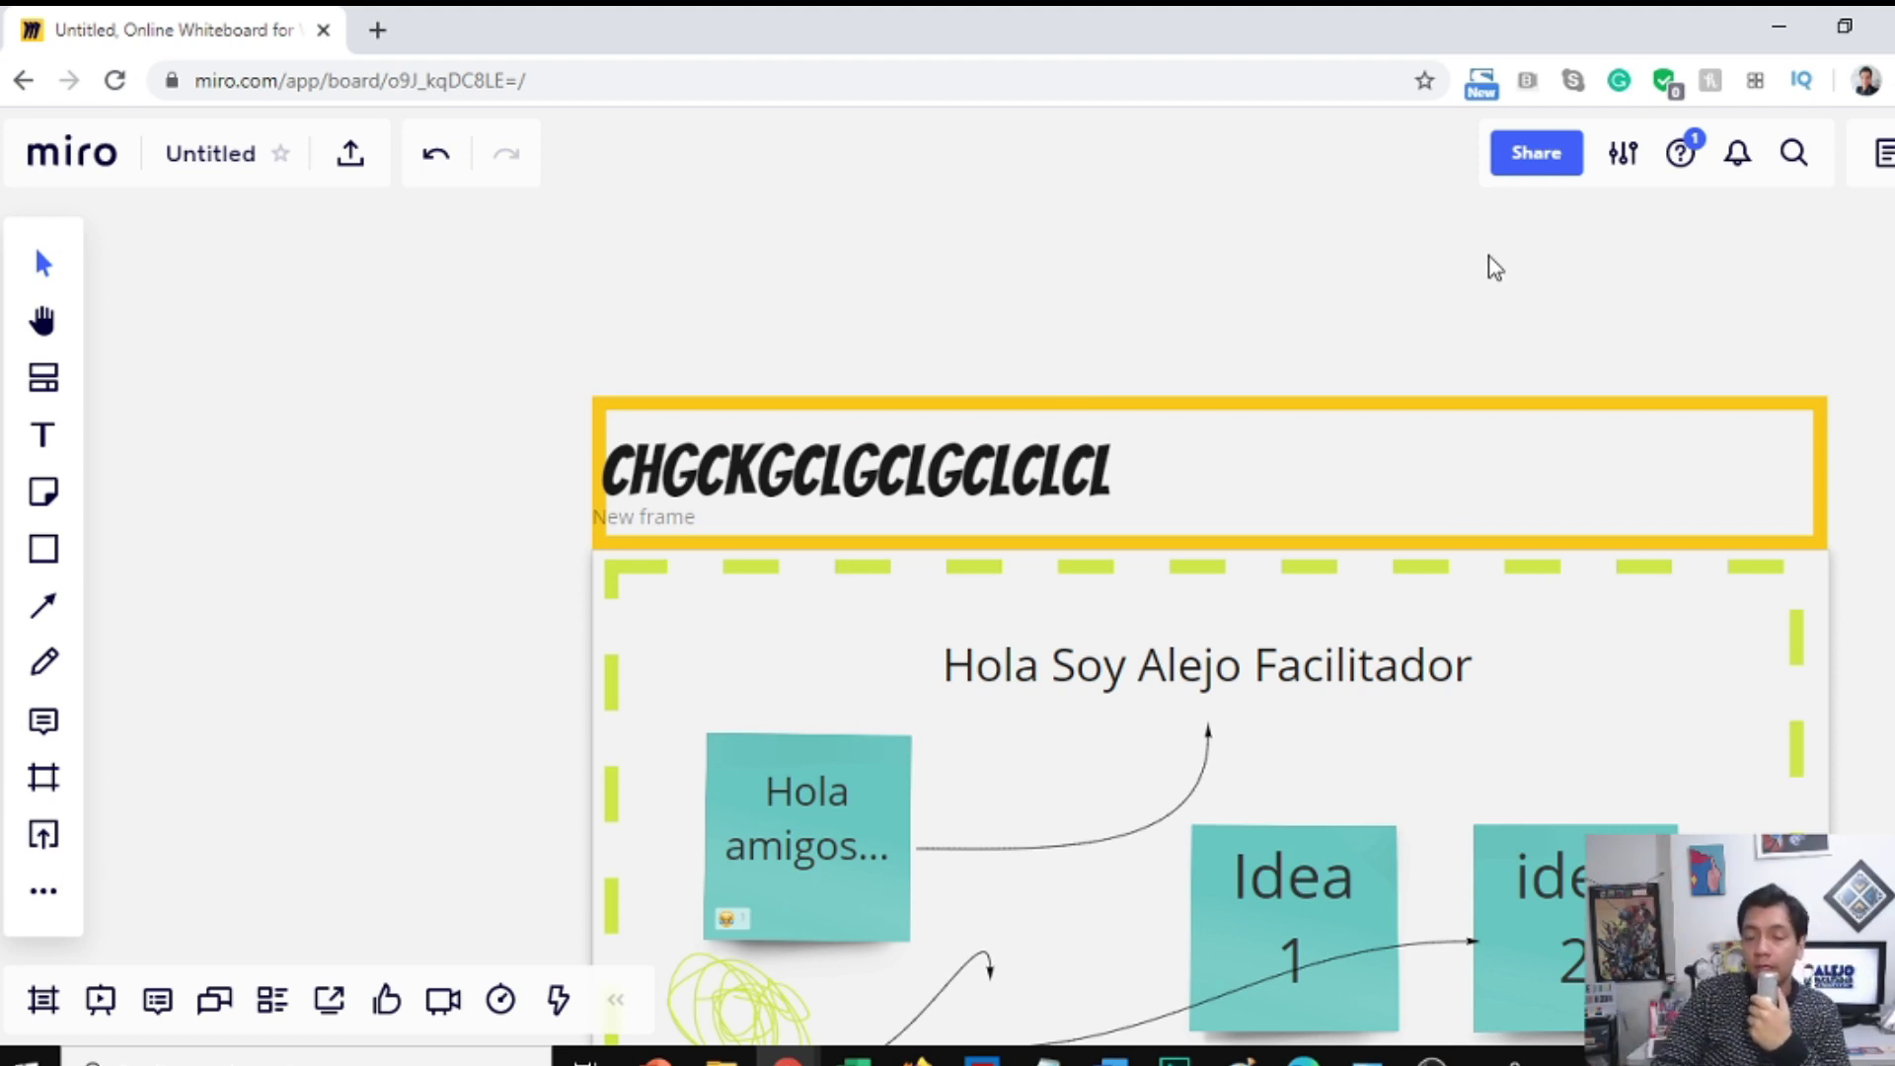
# Step: From Share, retitle the board from 'Untitled' to 'prueba yt' and save it
pyautogui.click(1536, 154)
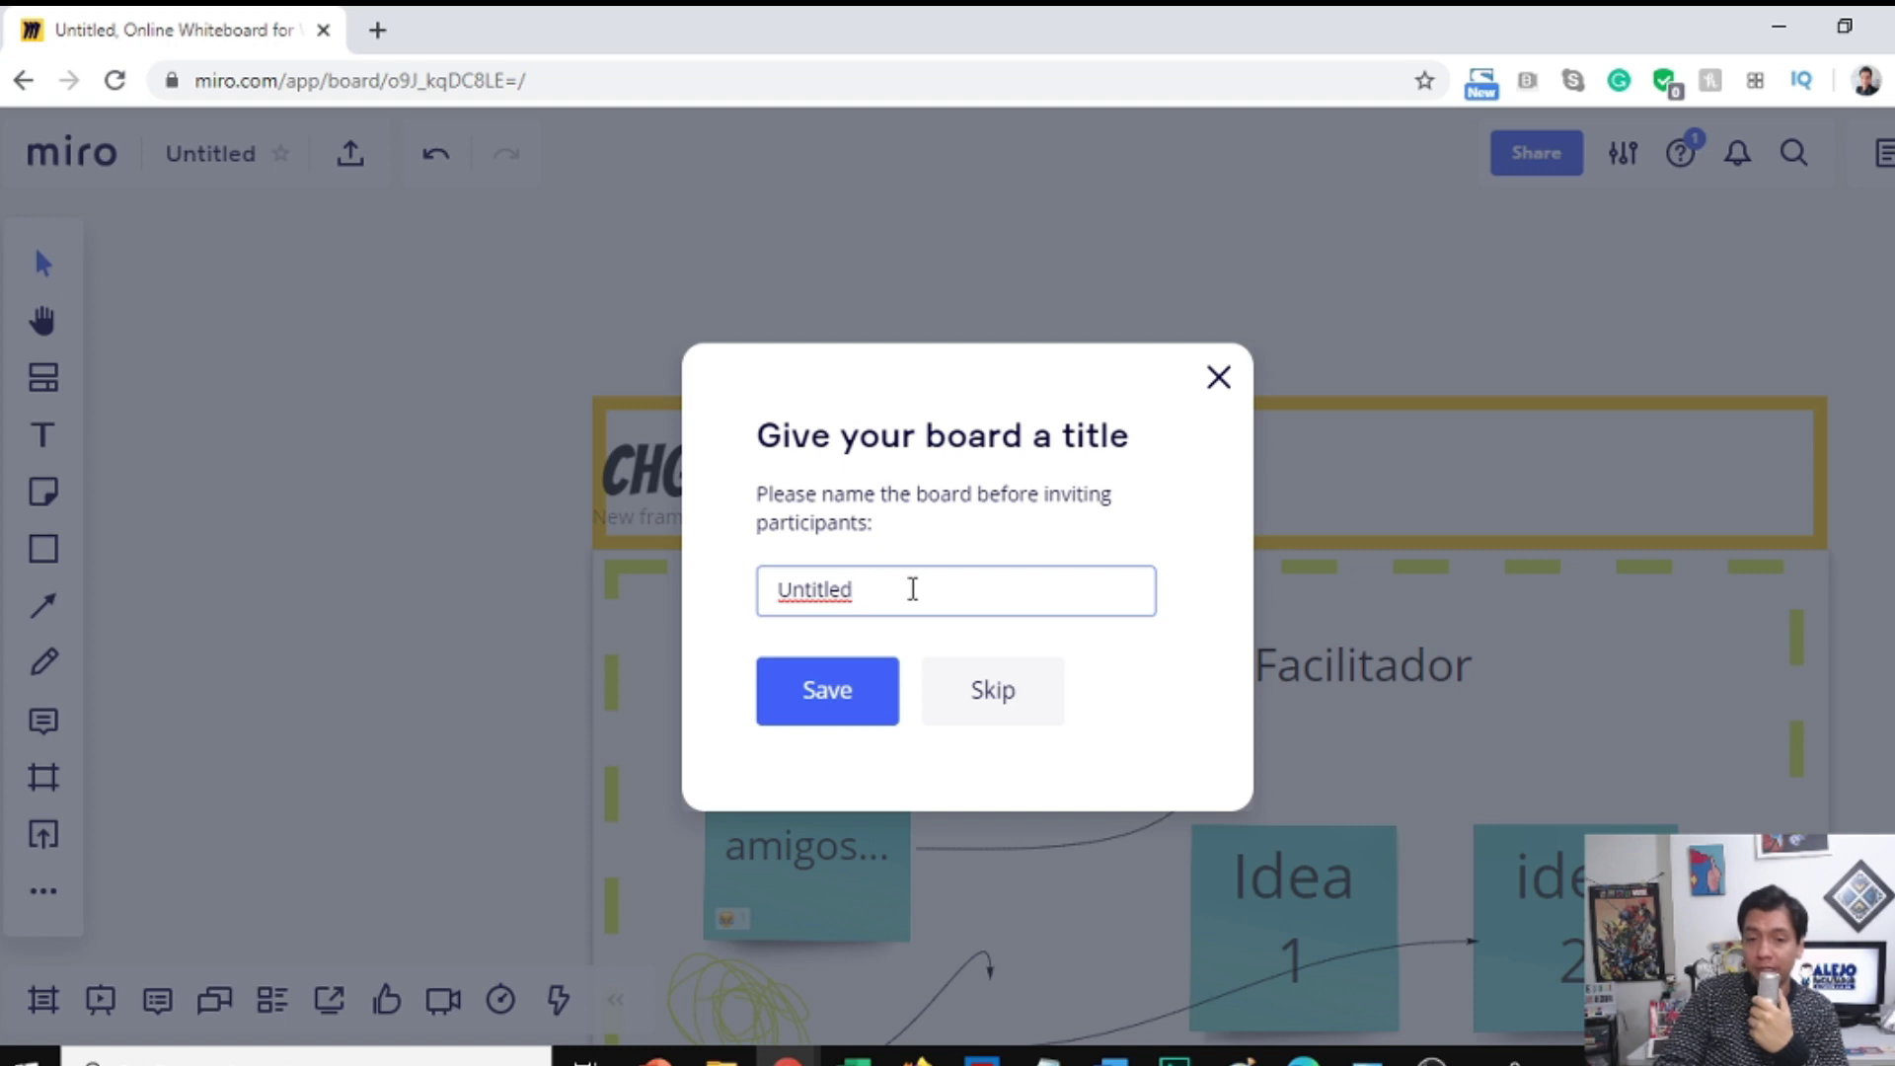
pyautogui.moveTo(913, 589); pyautogui.dragTo(678, 614)
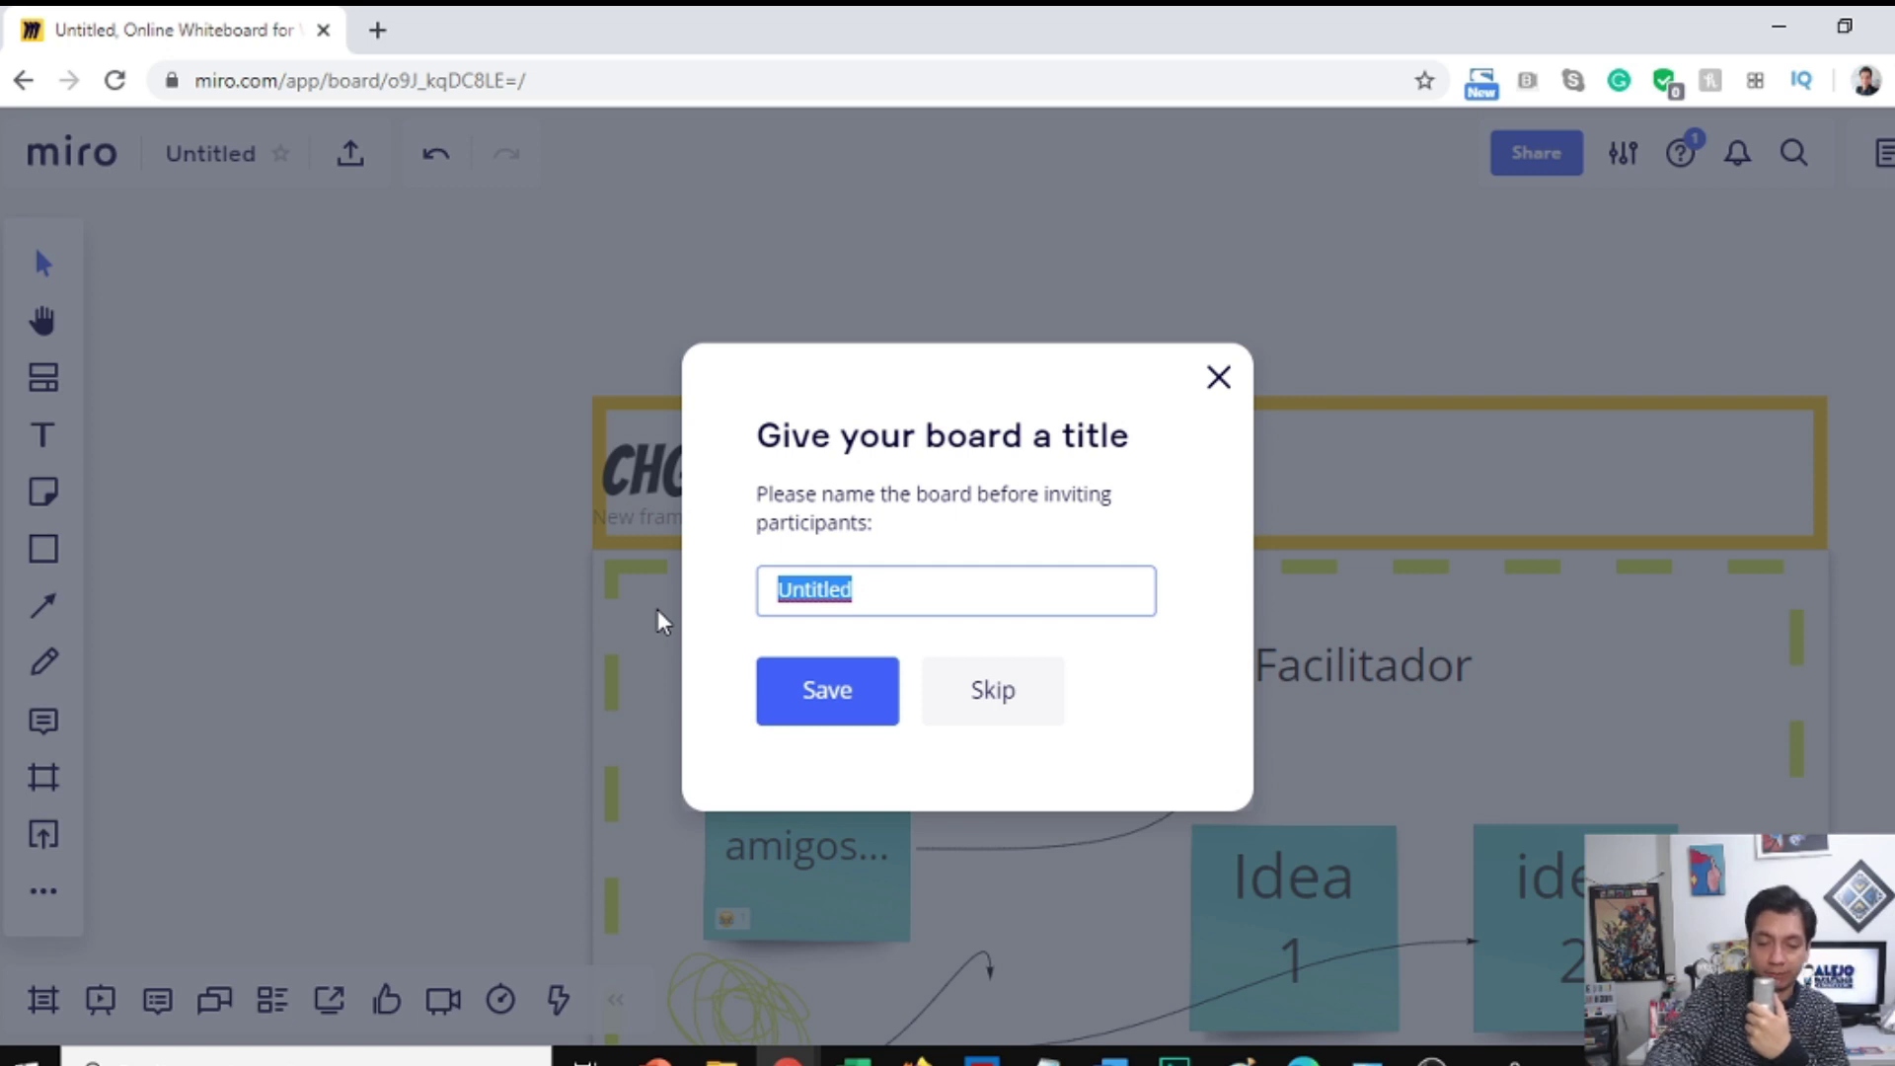
pyautogui.write('prue')
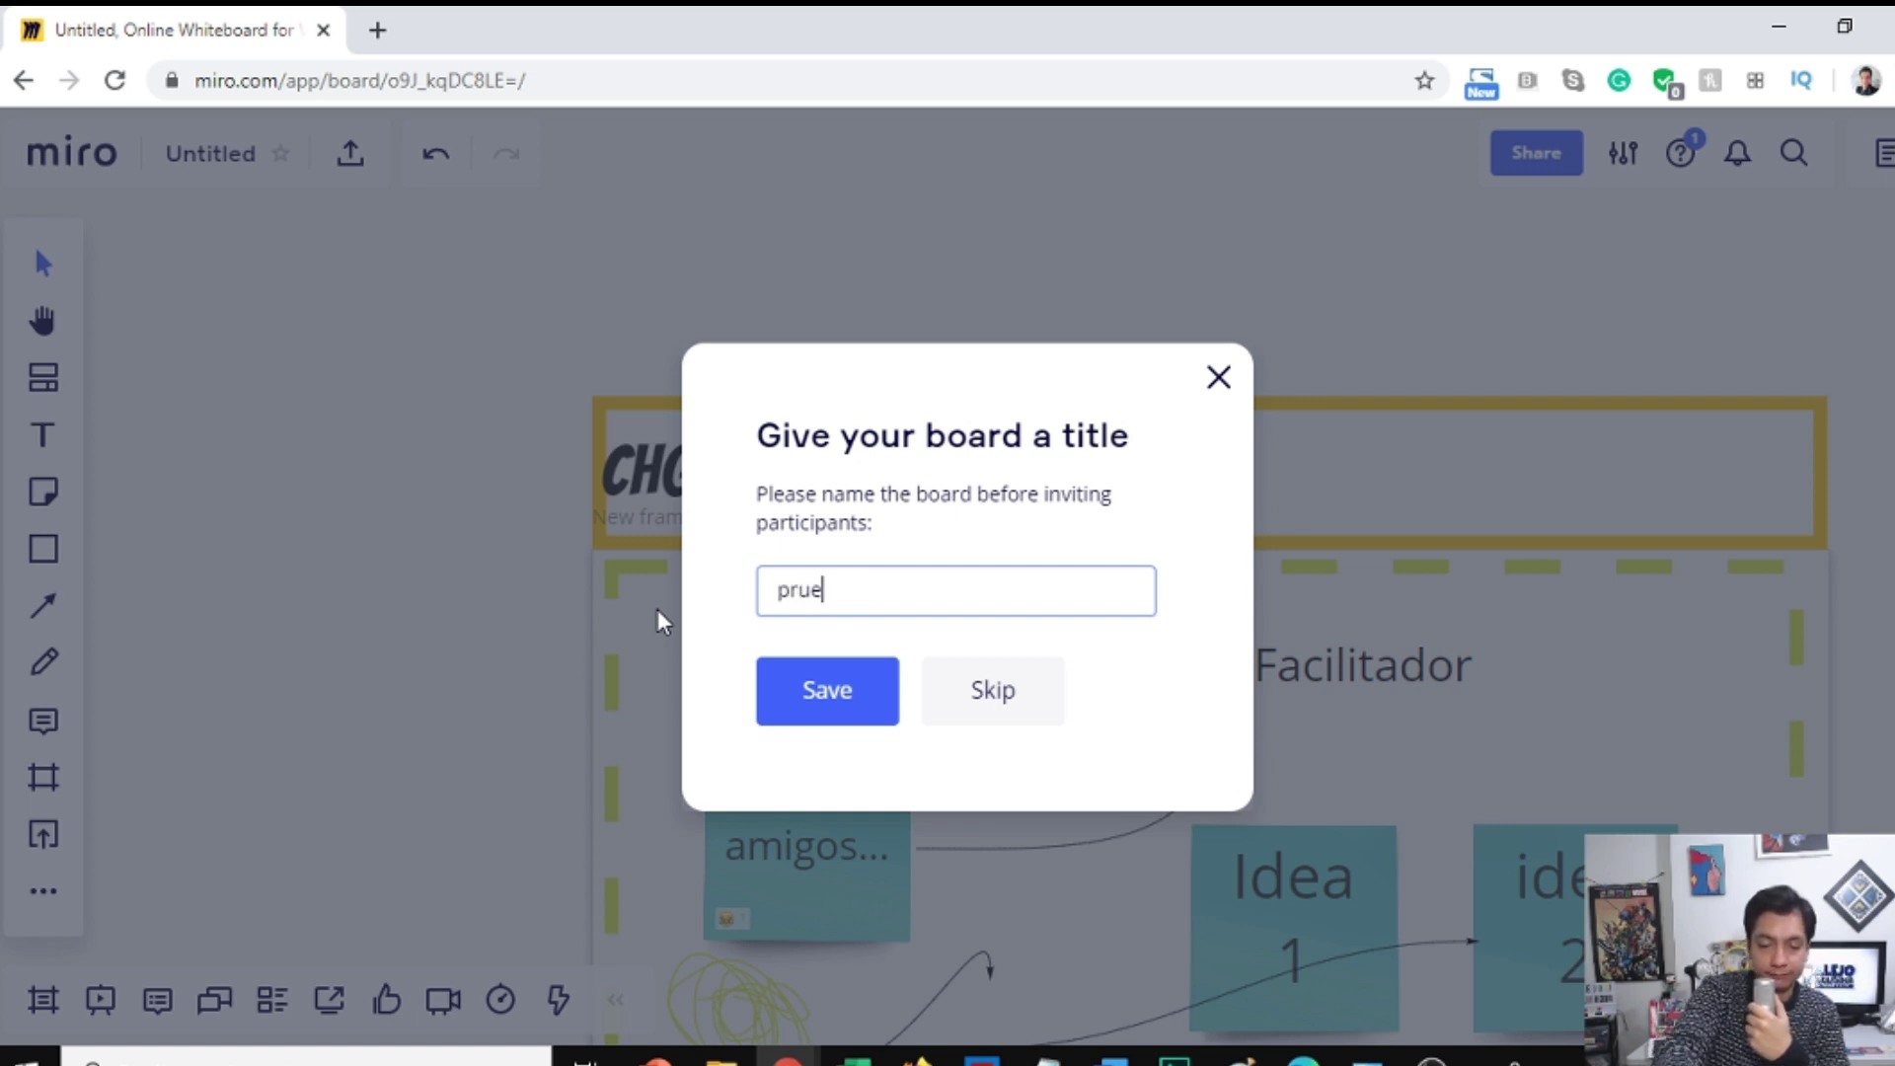
pyautogui.write('ba yt')
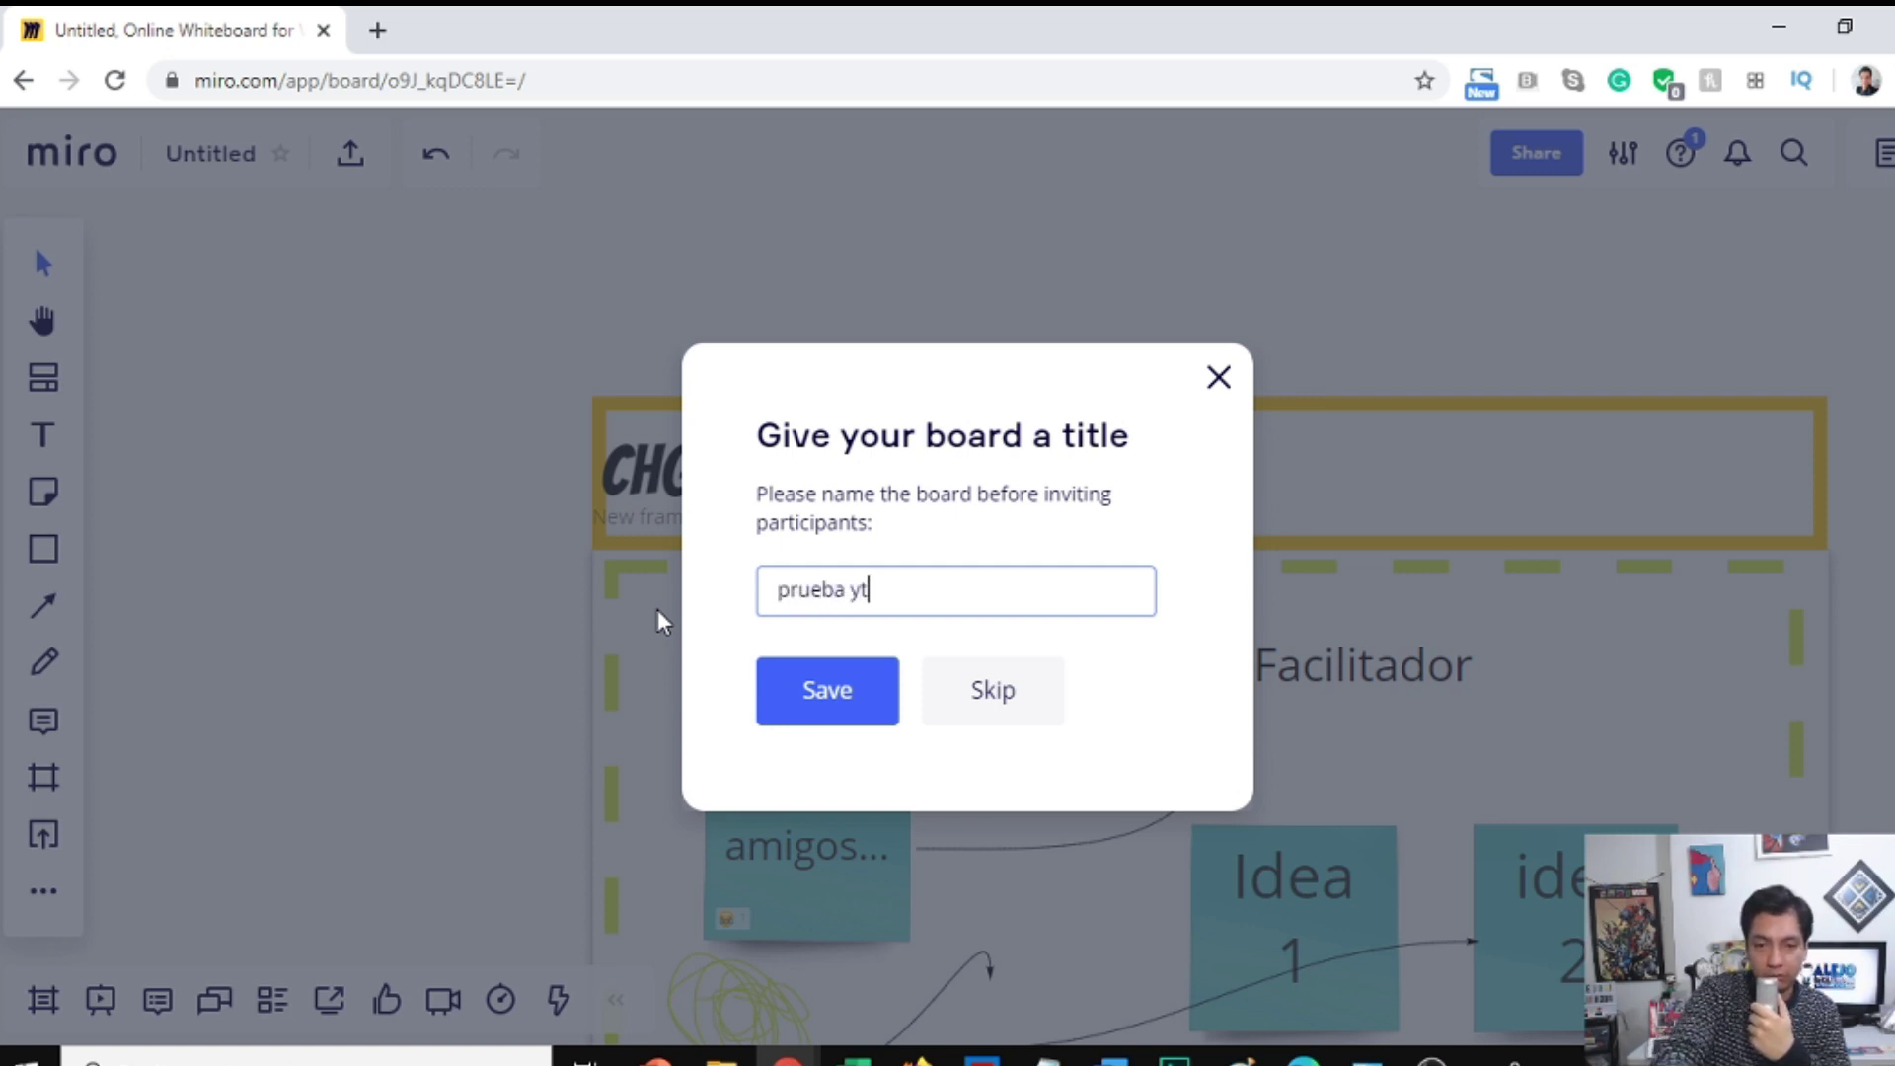
pyautogui.click(832, 709)
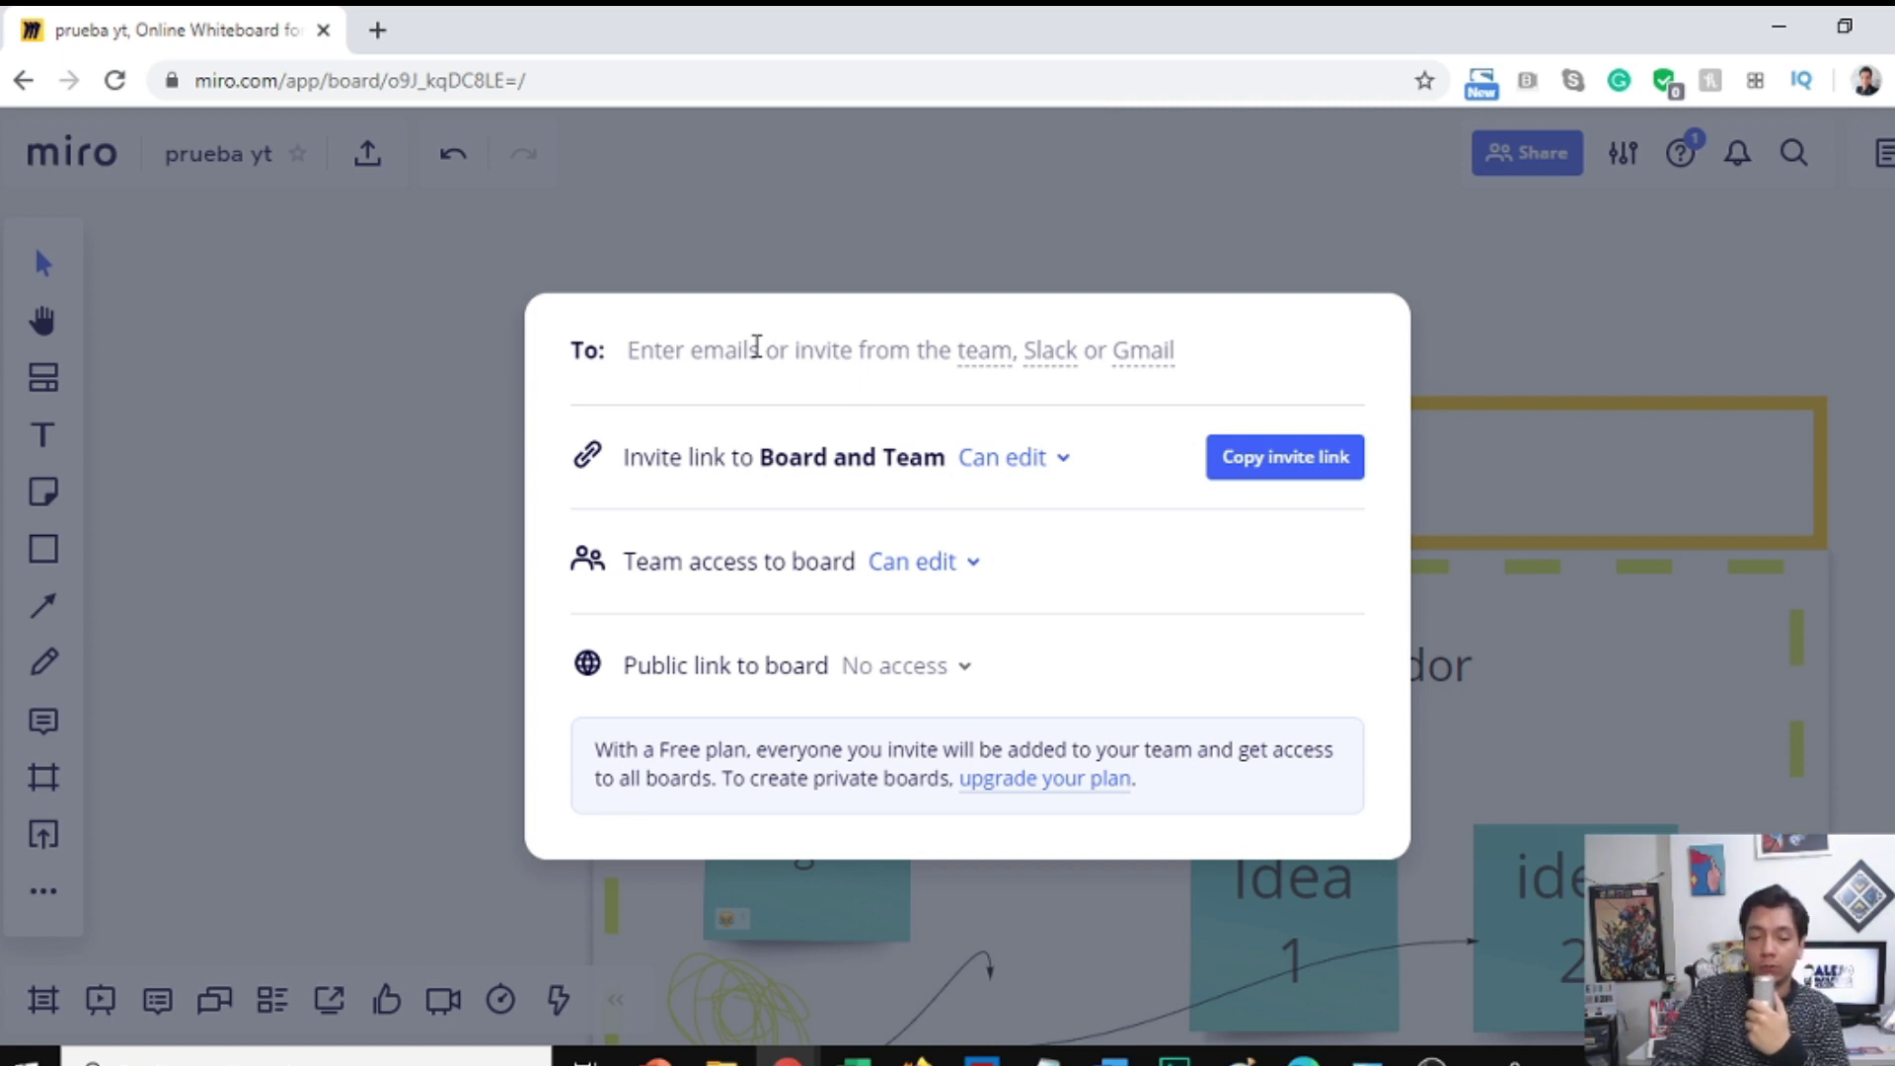
# Step: Invite the matching team contact by email with Can edit permission and send the invitation
pyautogui.write('ale')
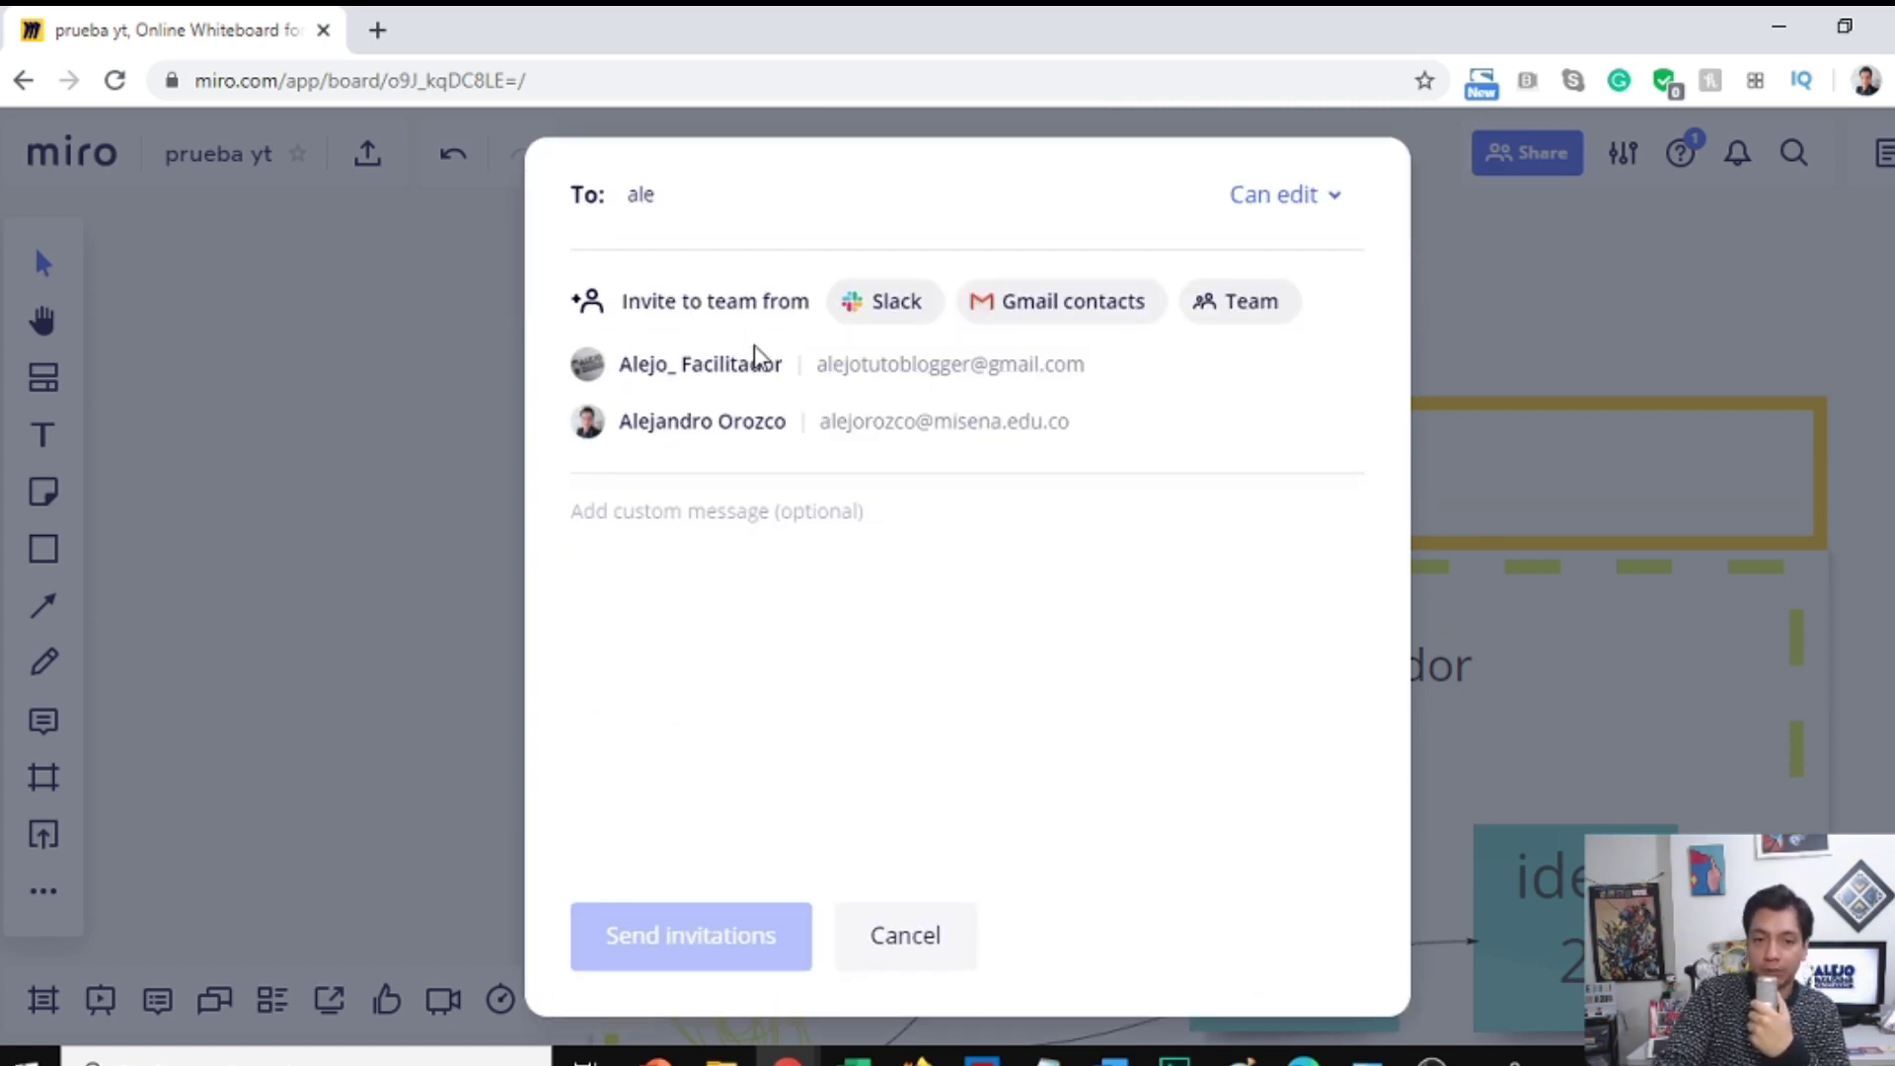
pyautogui.click(858, 375)
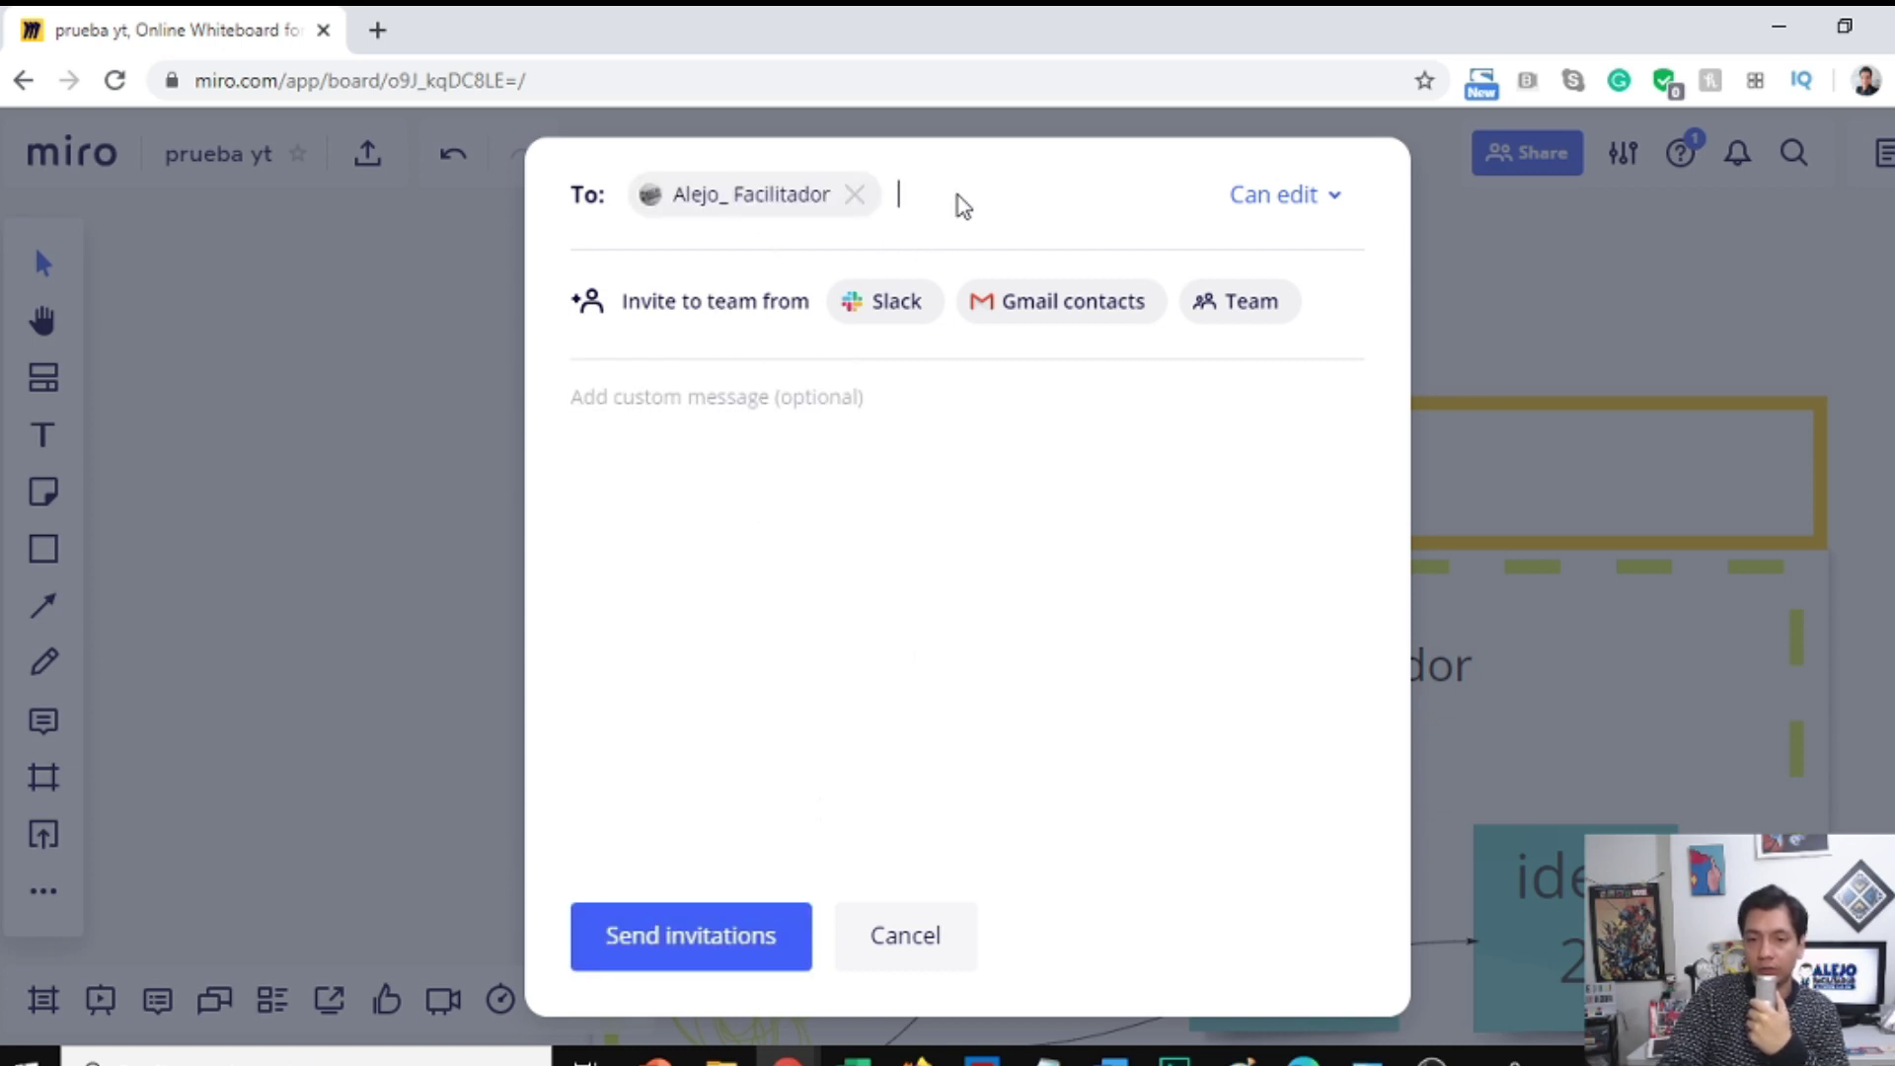
pyautogui.click(1312, 205)
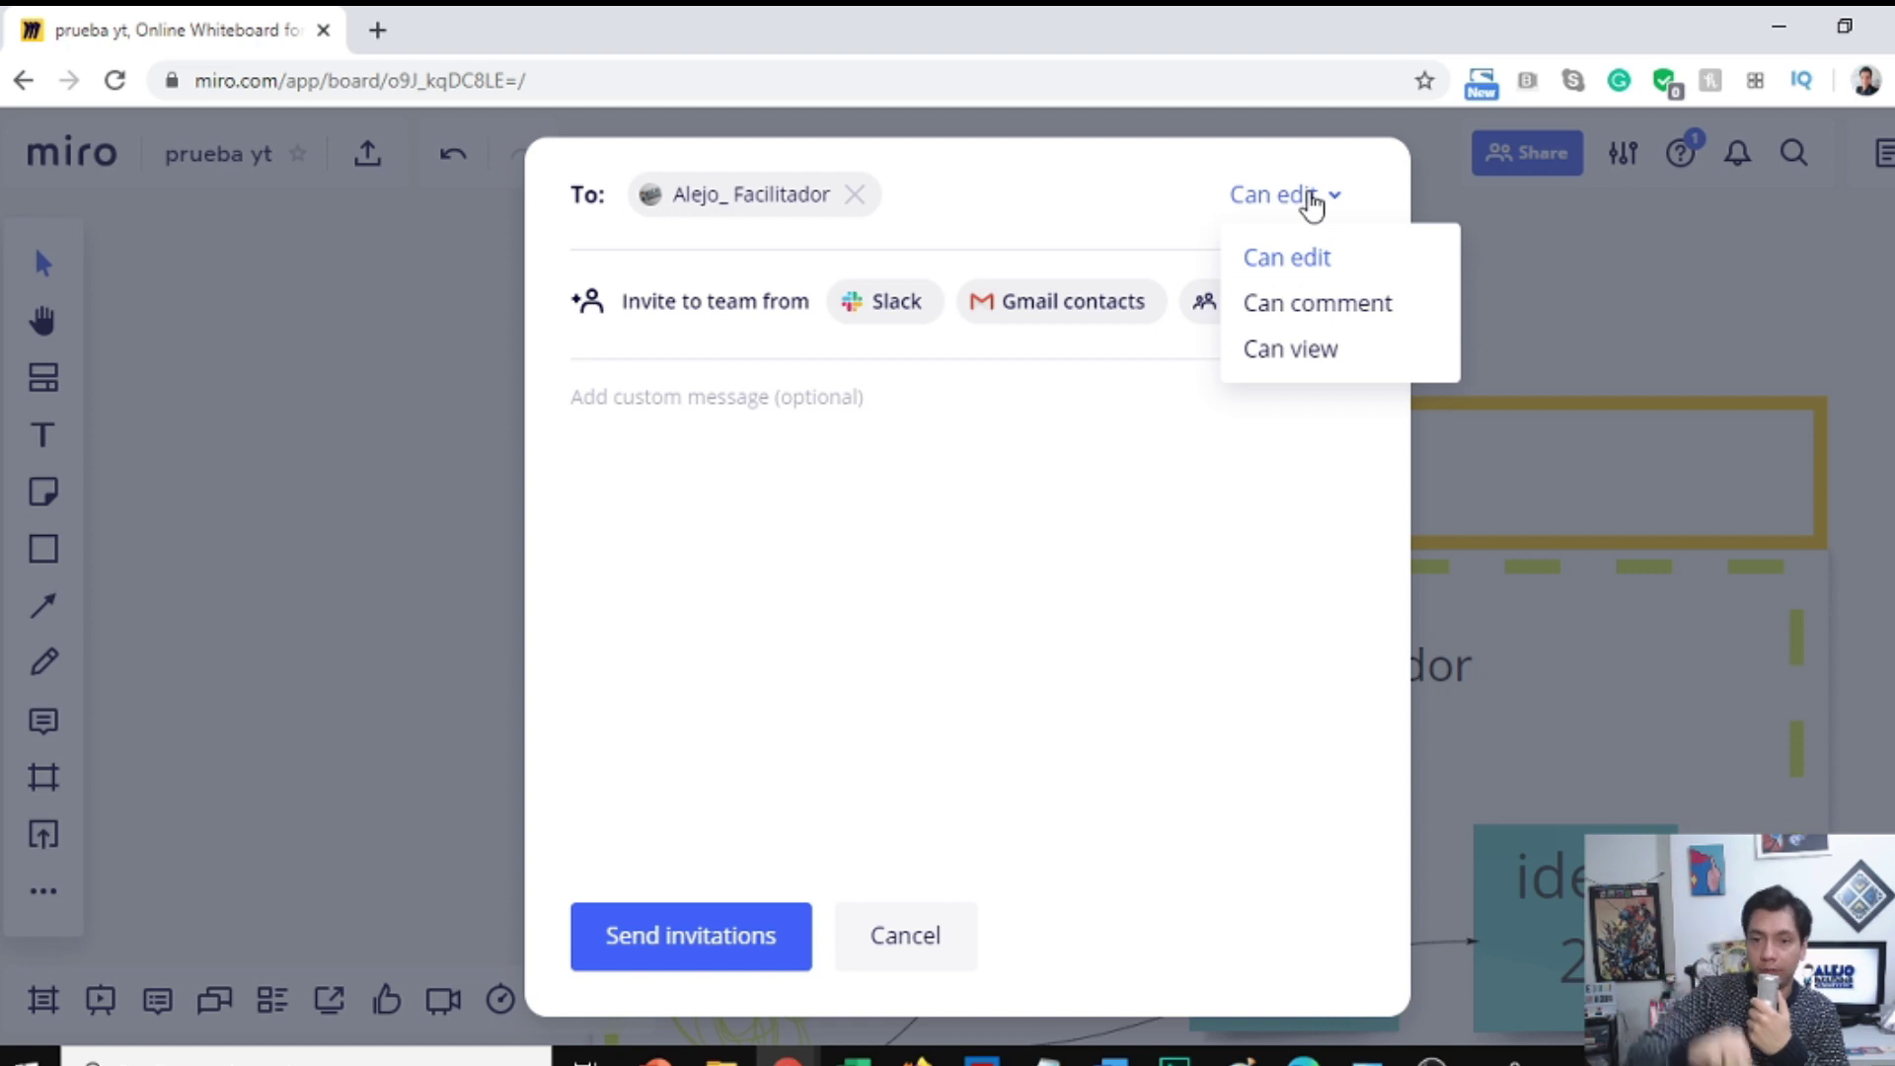
pyautogui.click(1301, 266)
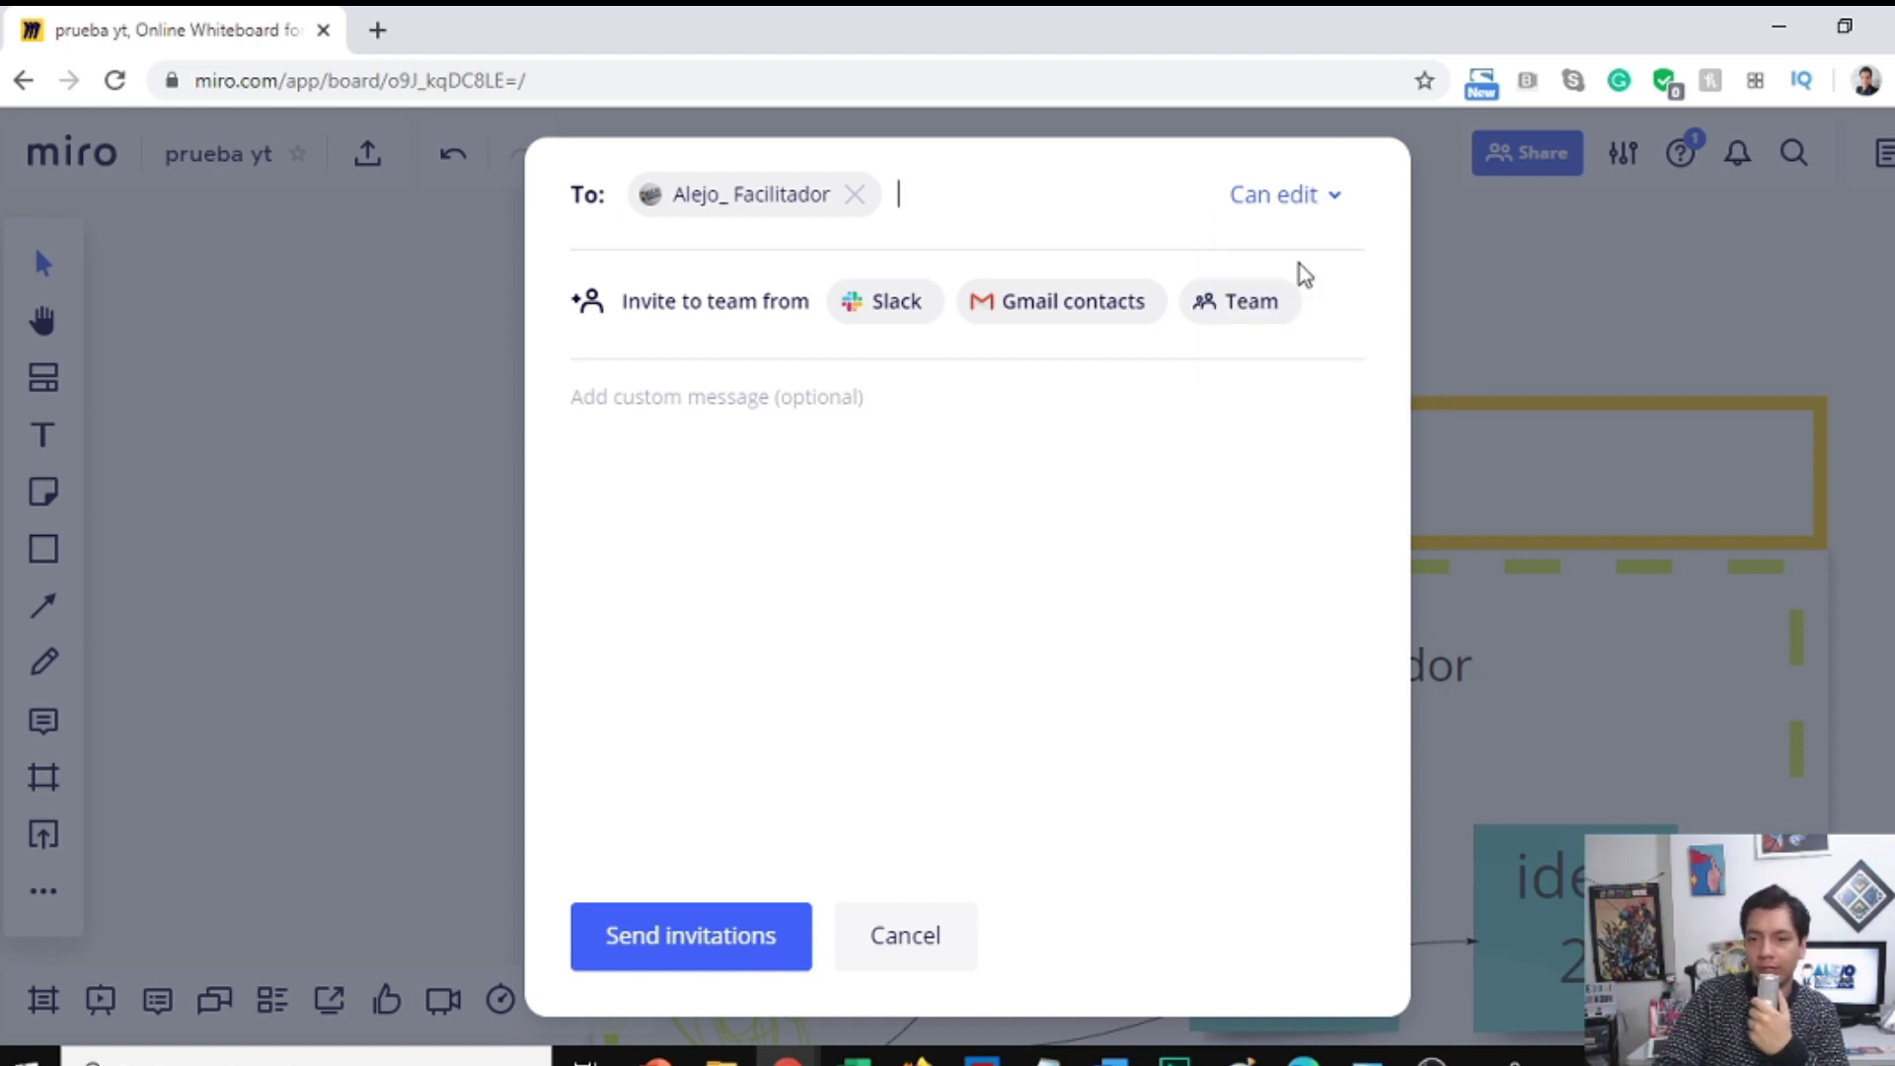
pyautogui.click(698, 949)
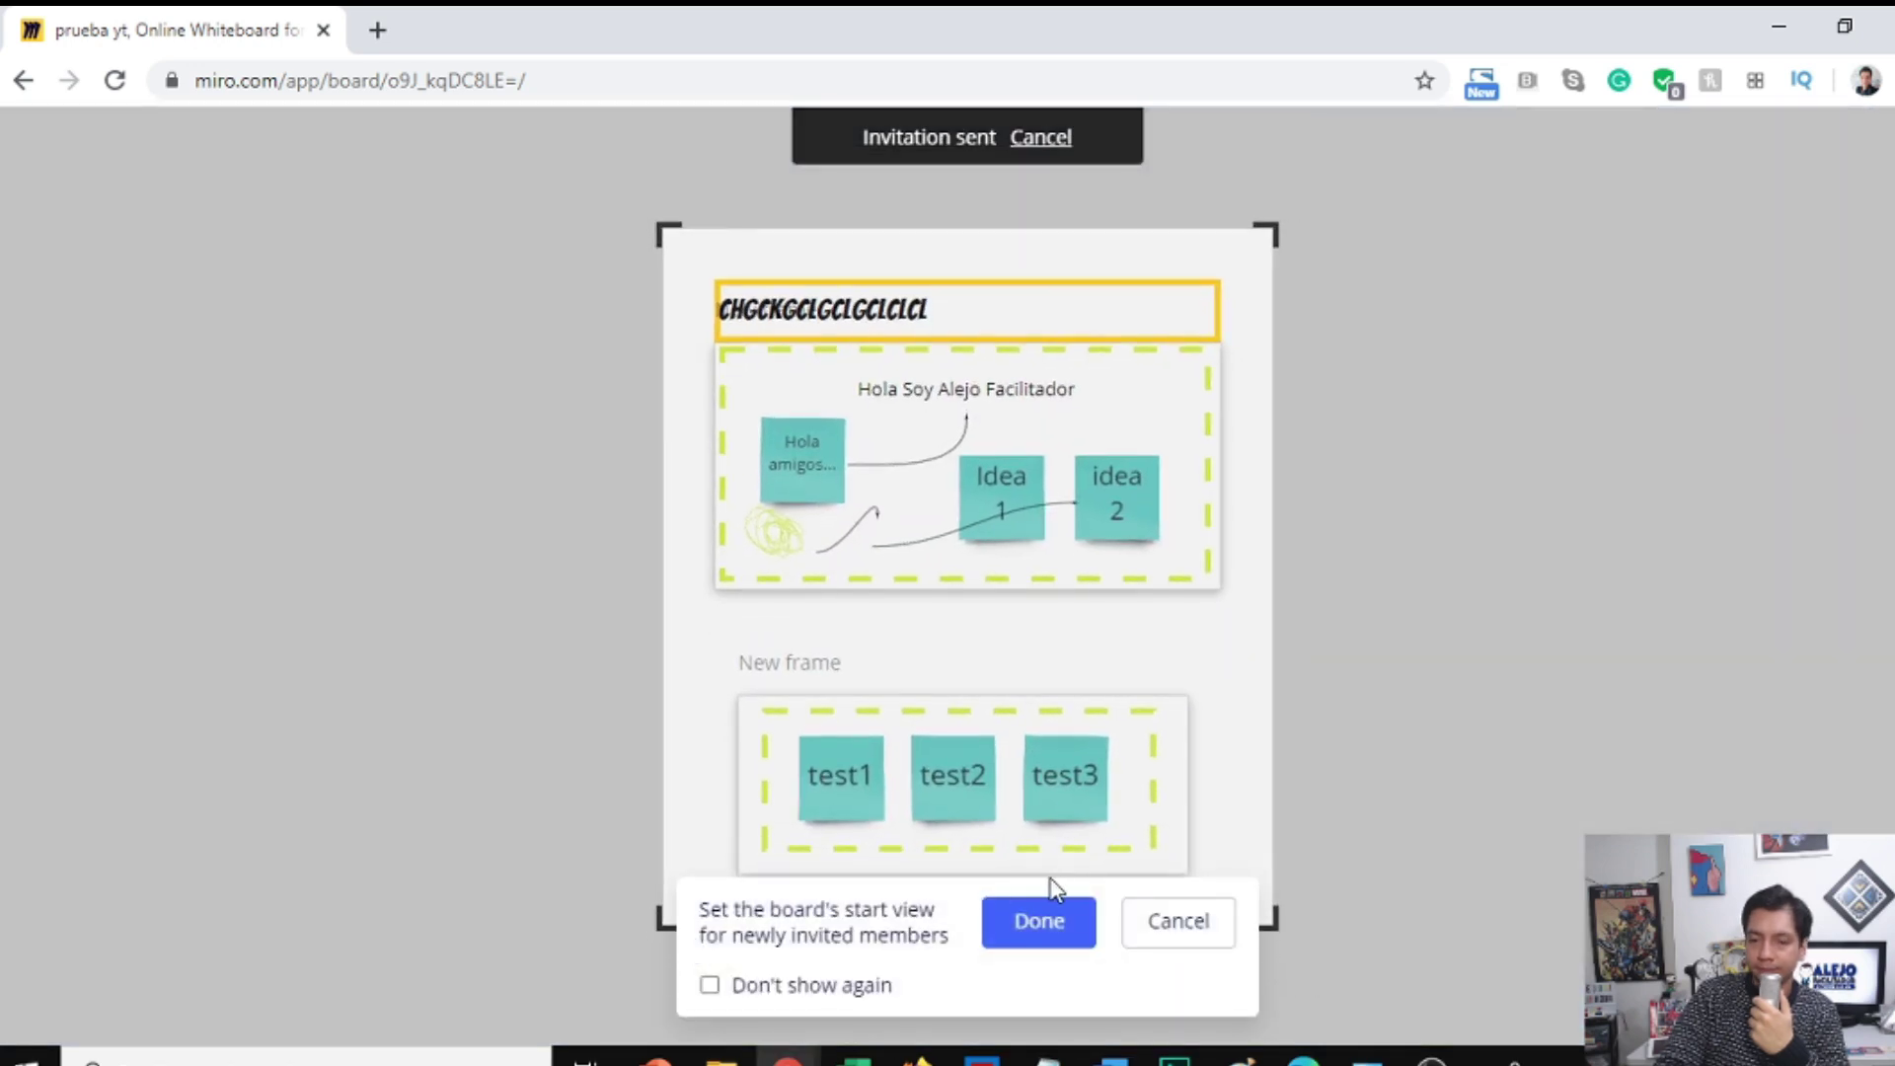
# Step: Confirm the default start view with Done and decline the tips with 'No, thanks. I can handle this.'
pyautogui.click(1038, 923)
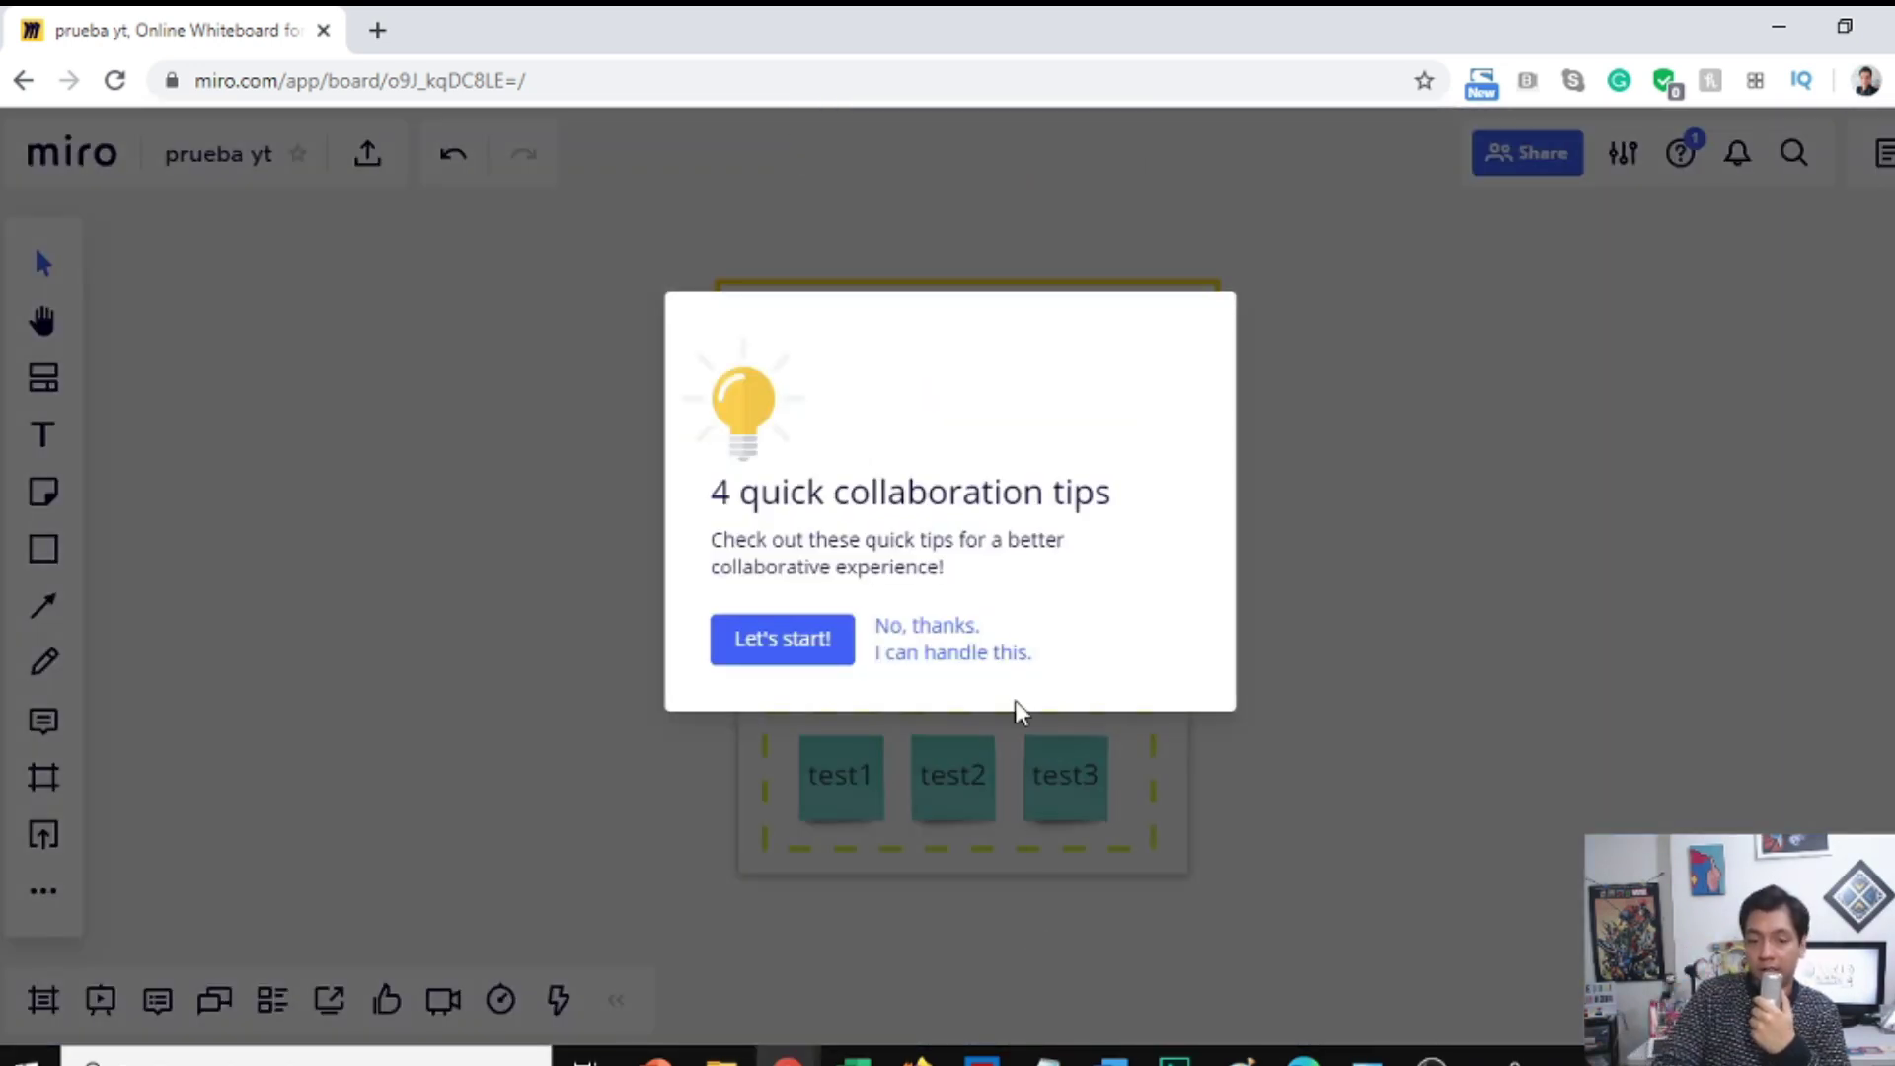
pyautogui.click(954, 636)
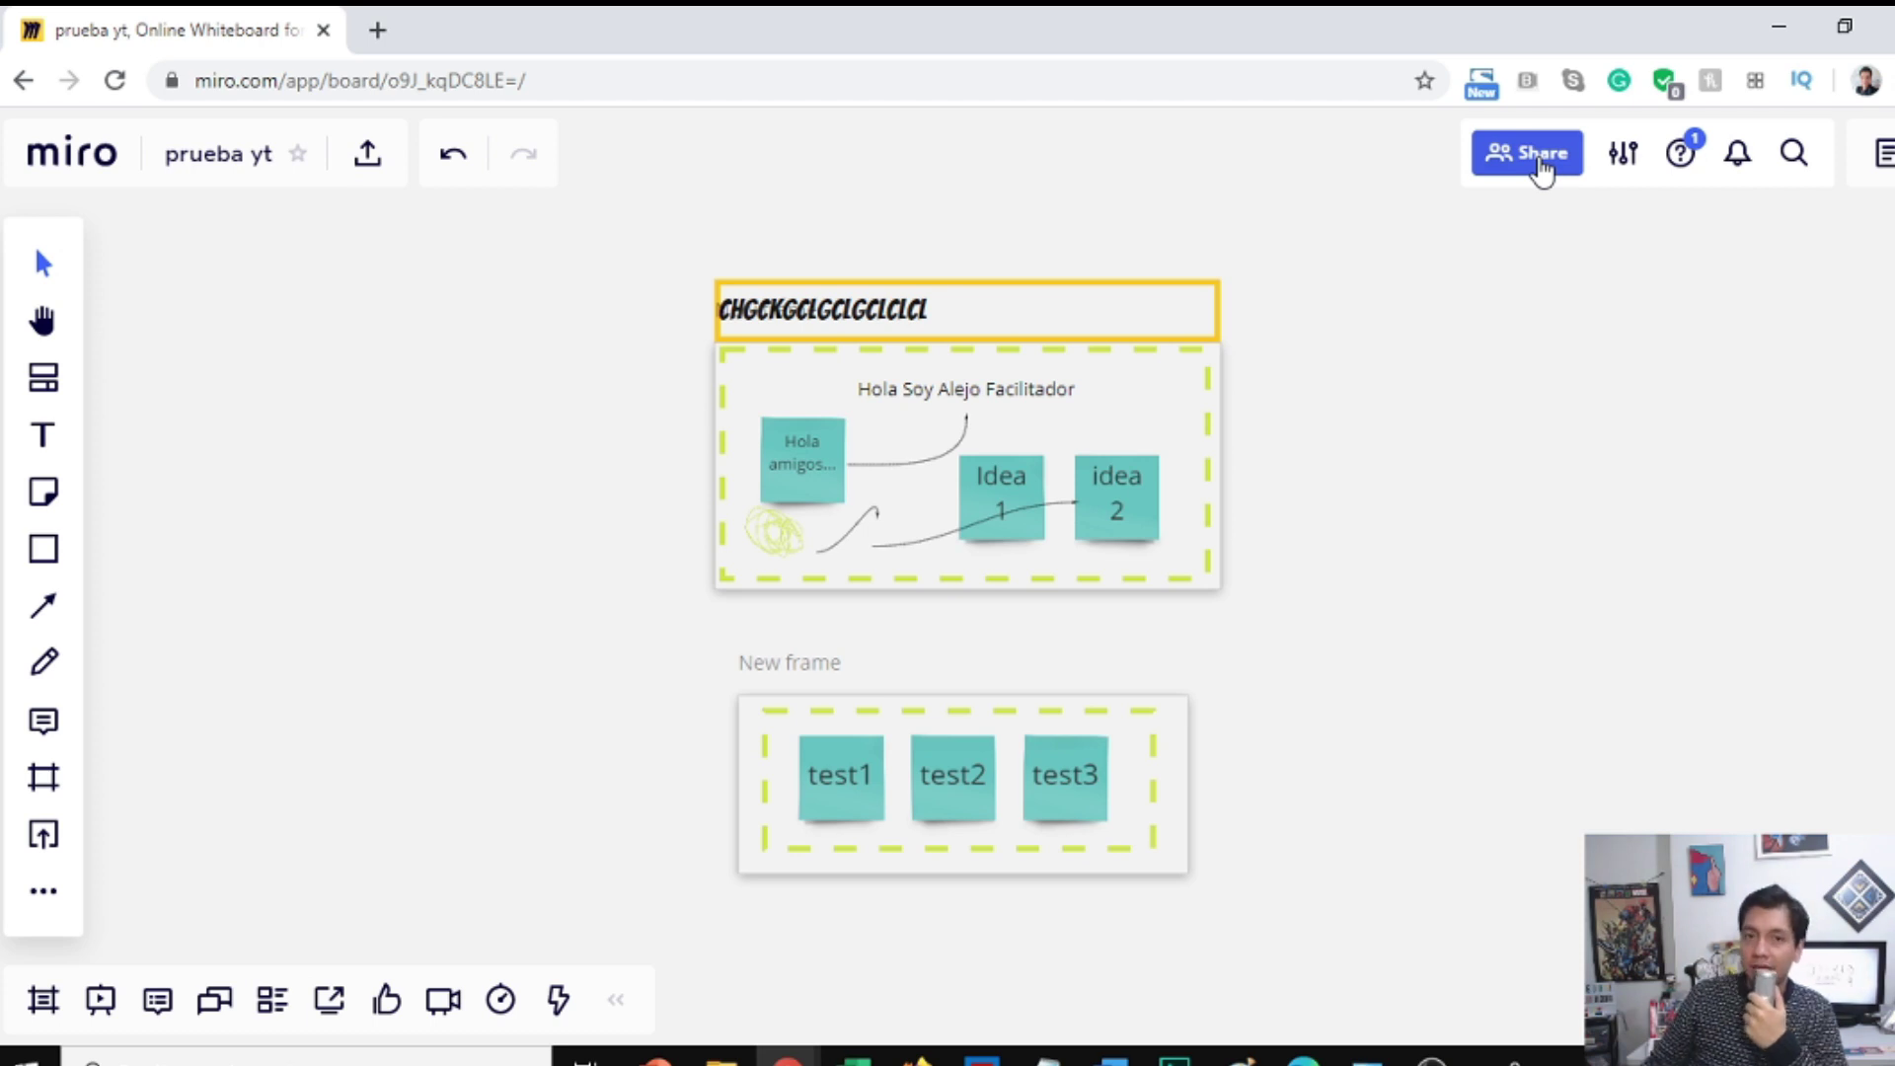
# Step: Set the board's invite link permission to Can edit and copy the link
pyautogui.click(1540, 159)
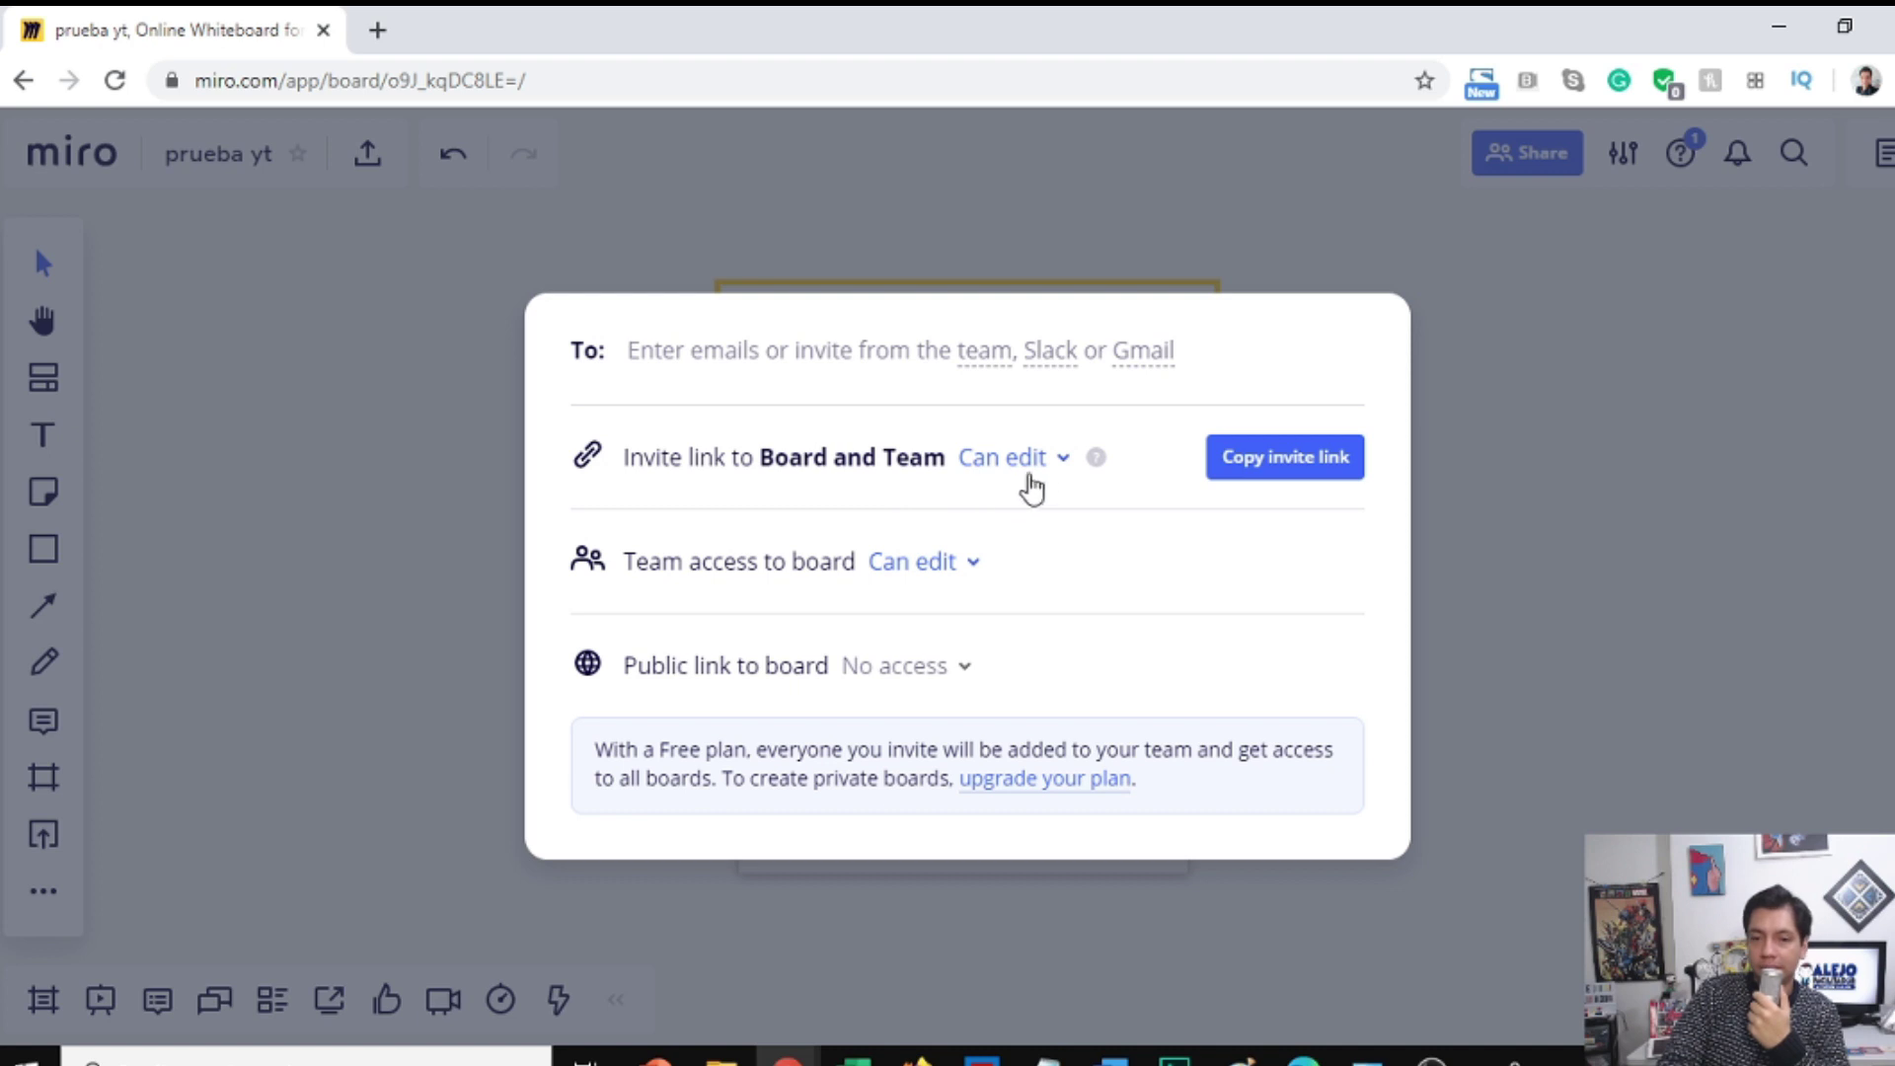
pyautogui.click(1060, 465)
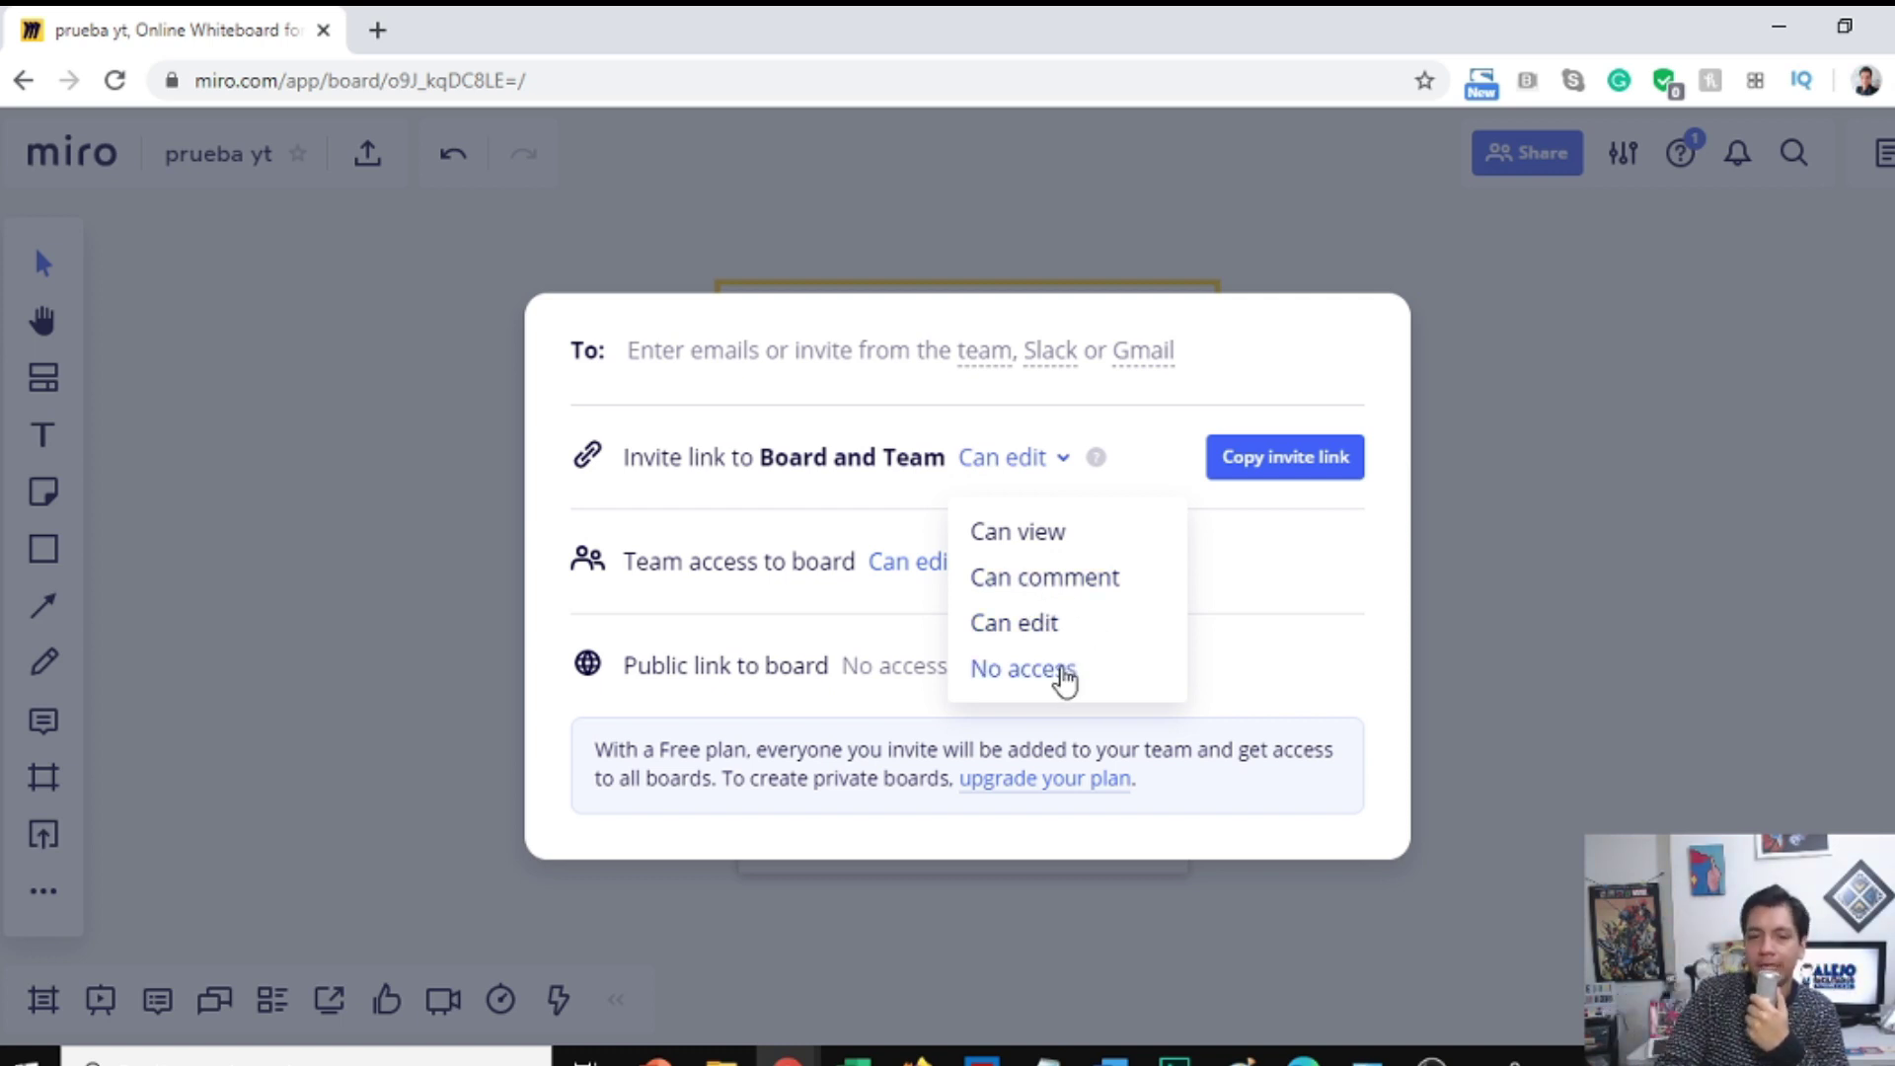
pyautogui.click(1038, 624)
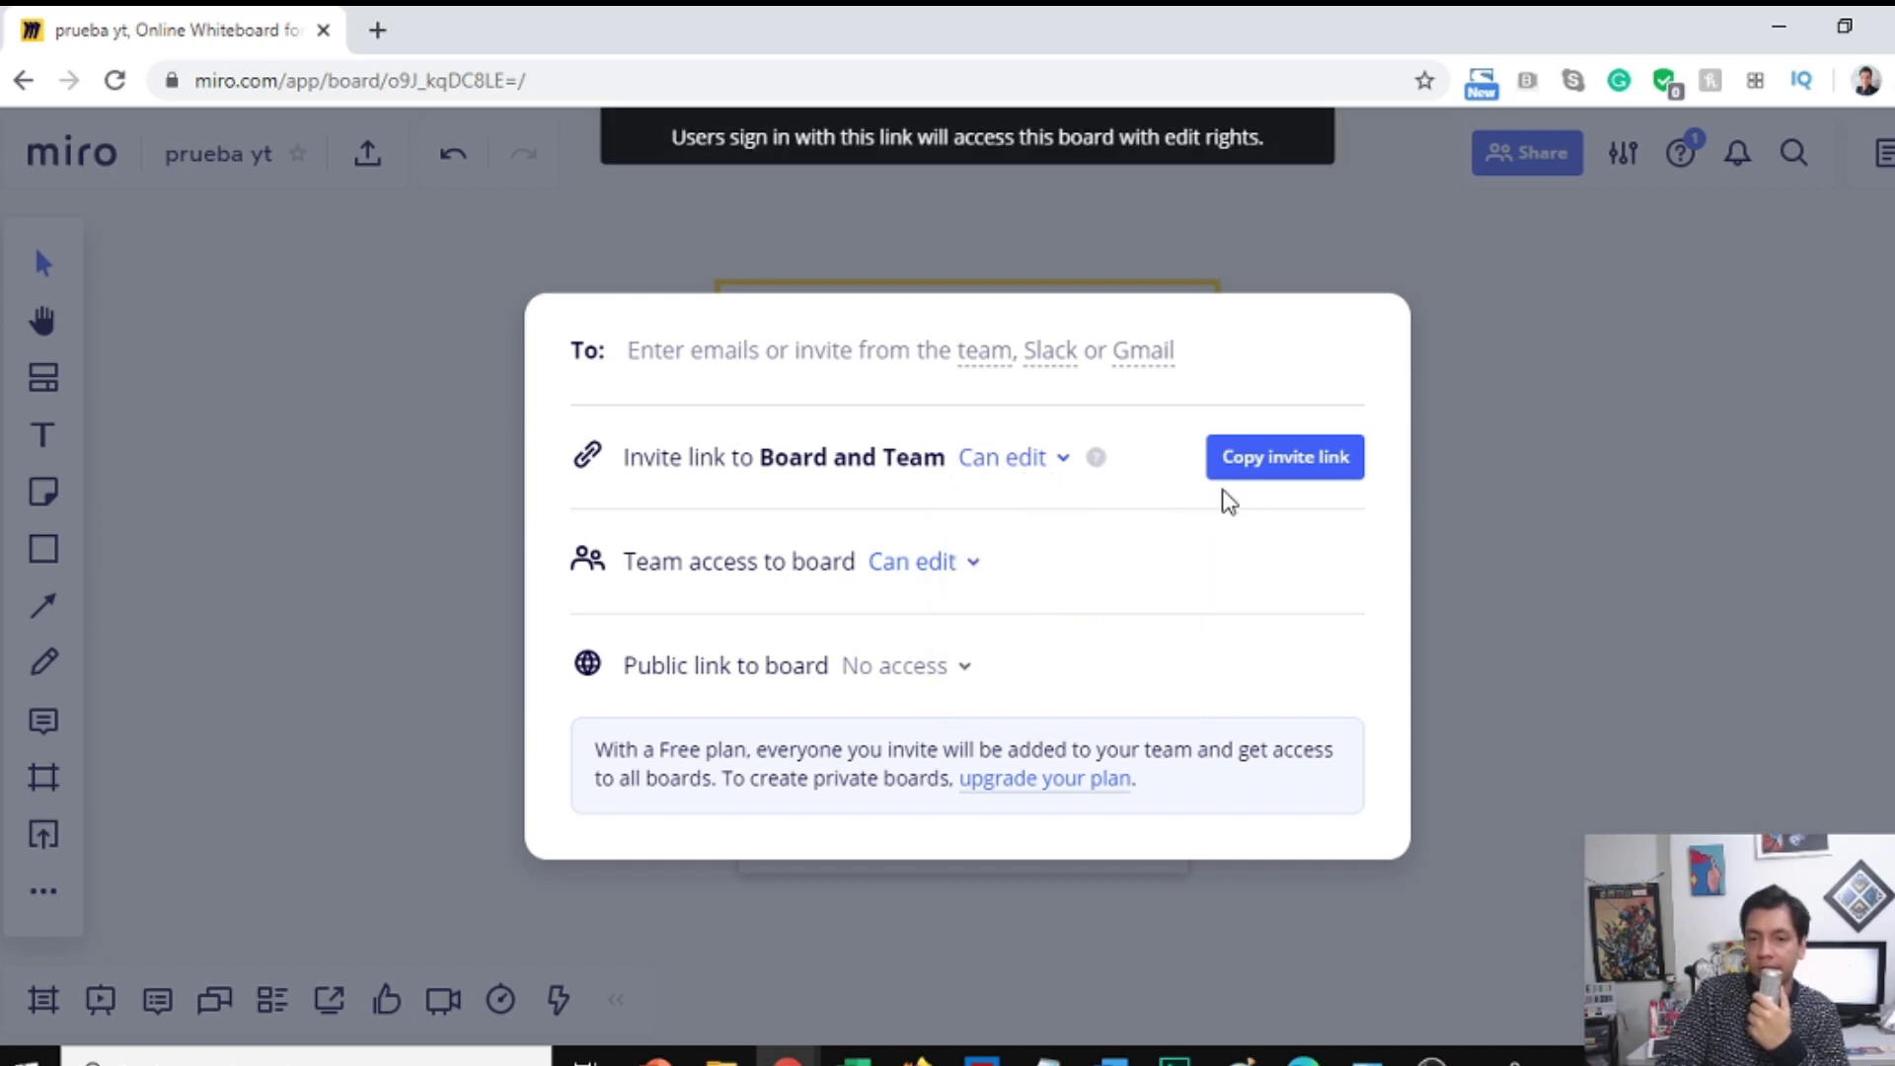
pyautogui.click(1294, 468)
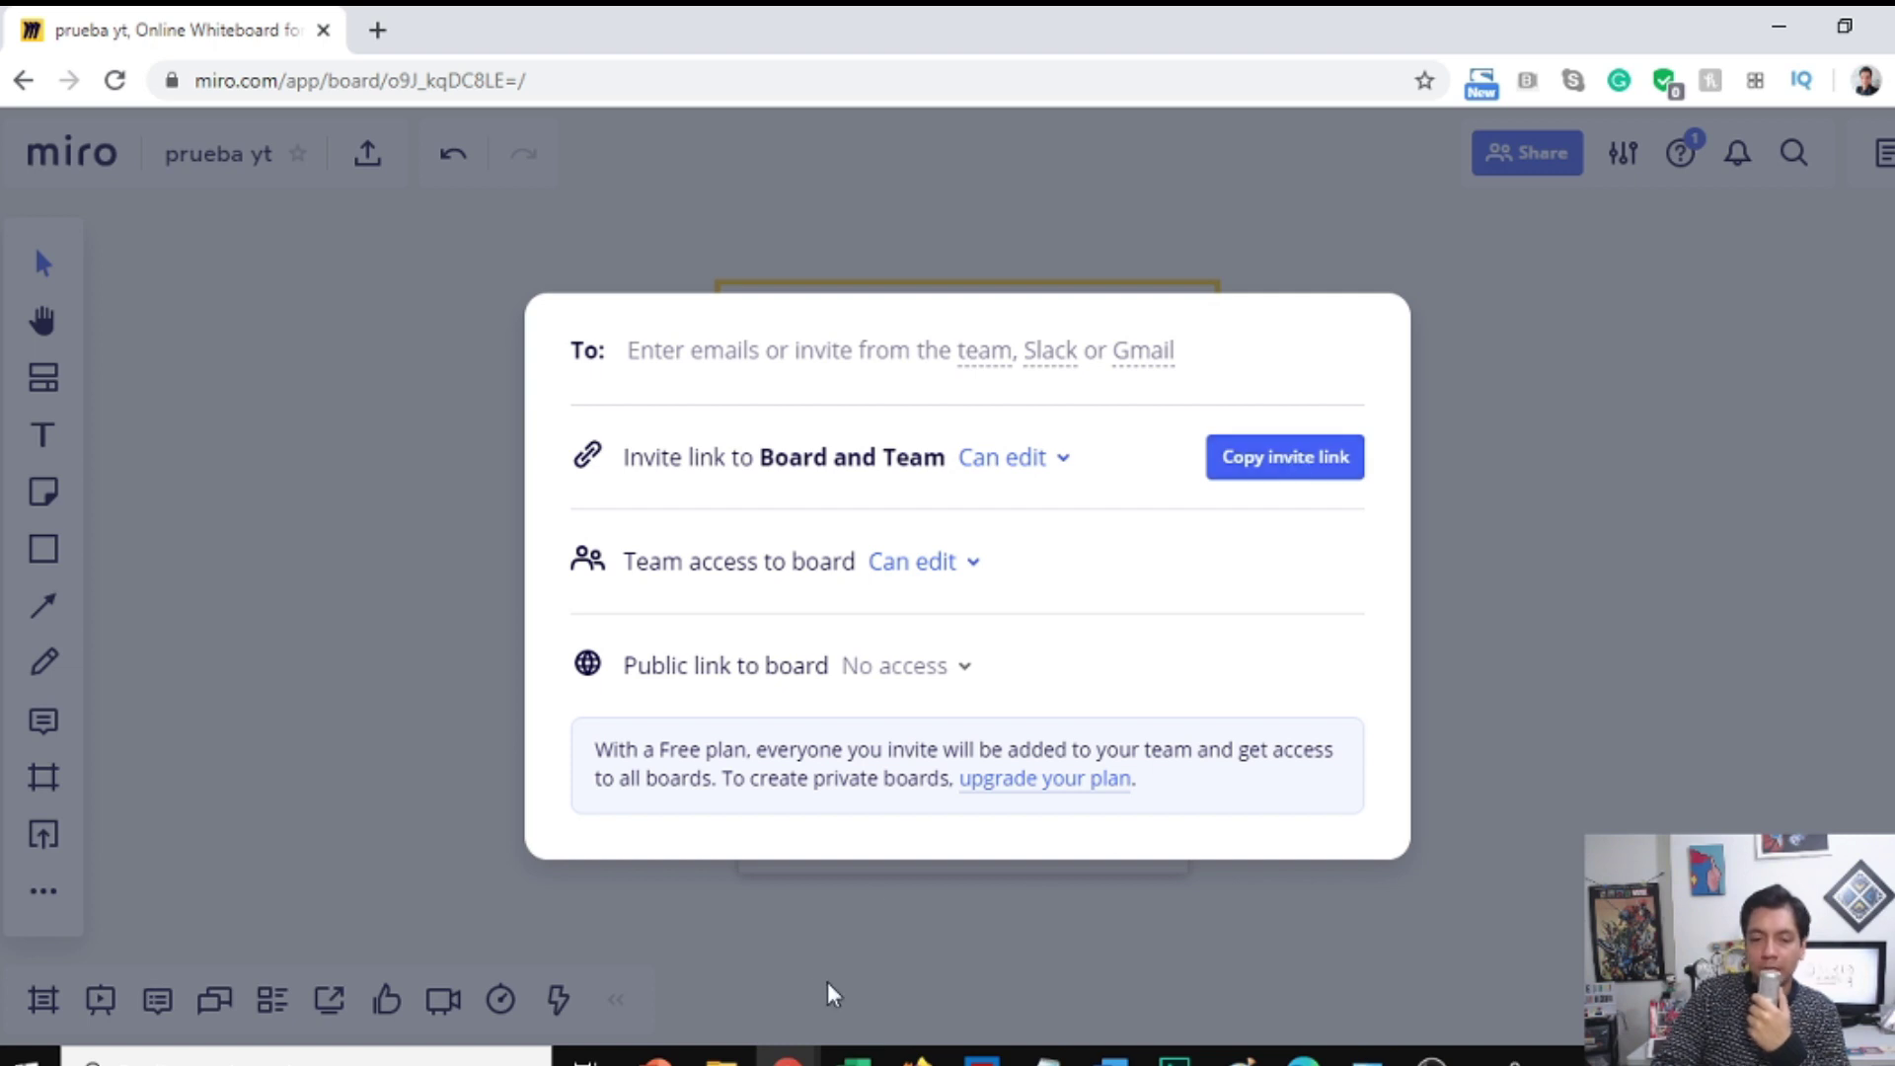
pyautogui.moveTo(788, 1058)
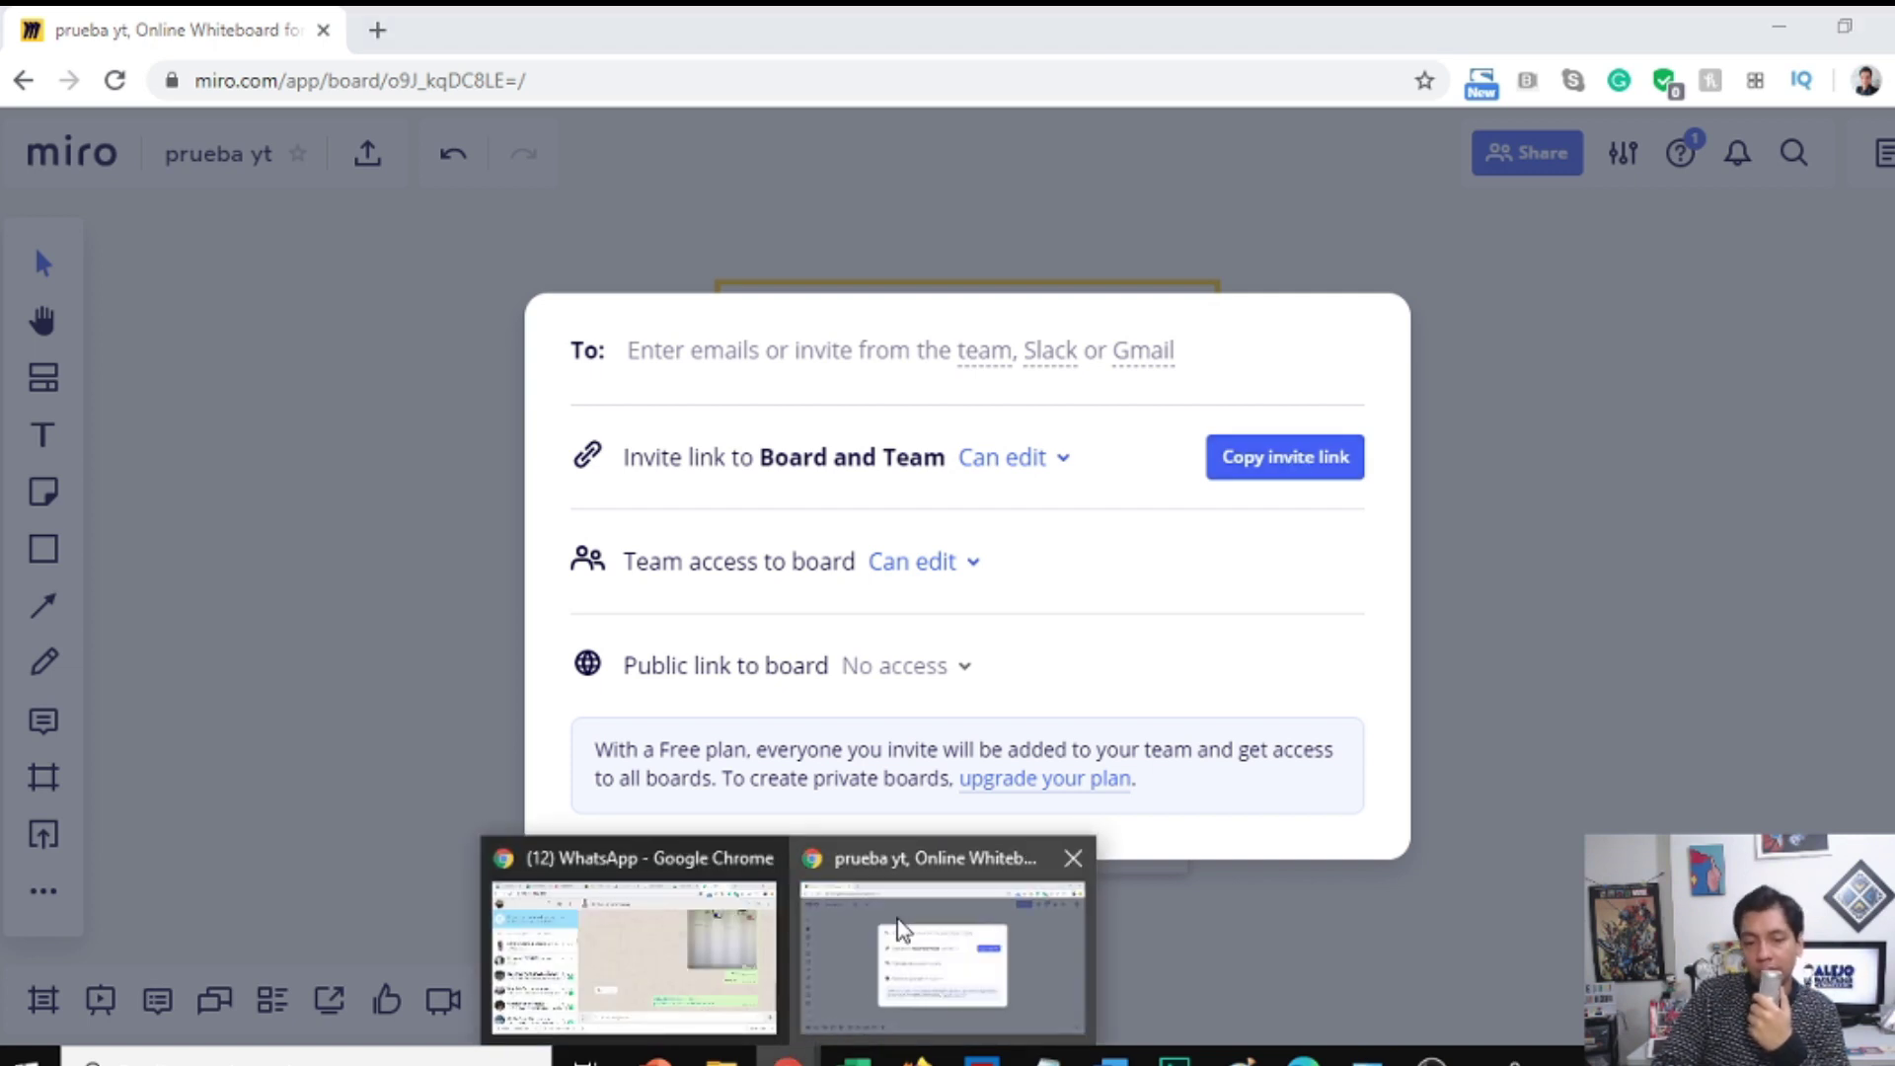
# Step: In Firefox's Gmail, check Recibidos' Social and Principal tabs, then reload the inbox
pyautogui.click(654, 1060)
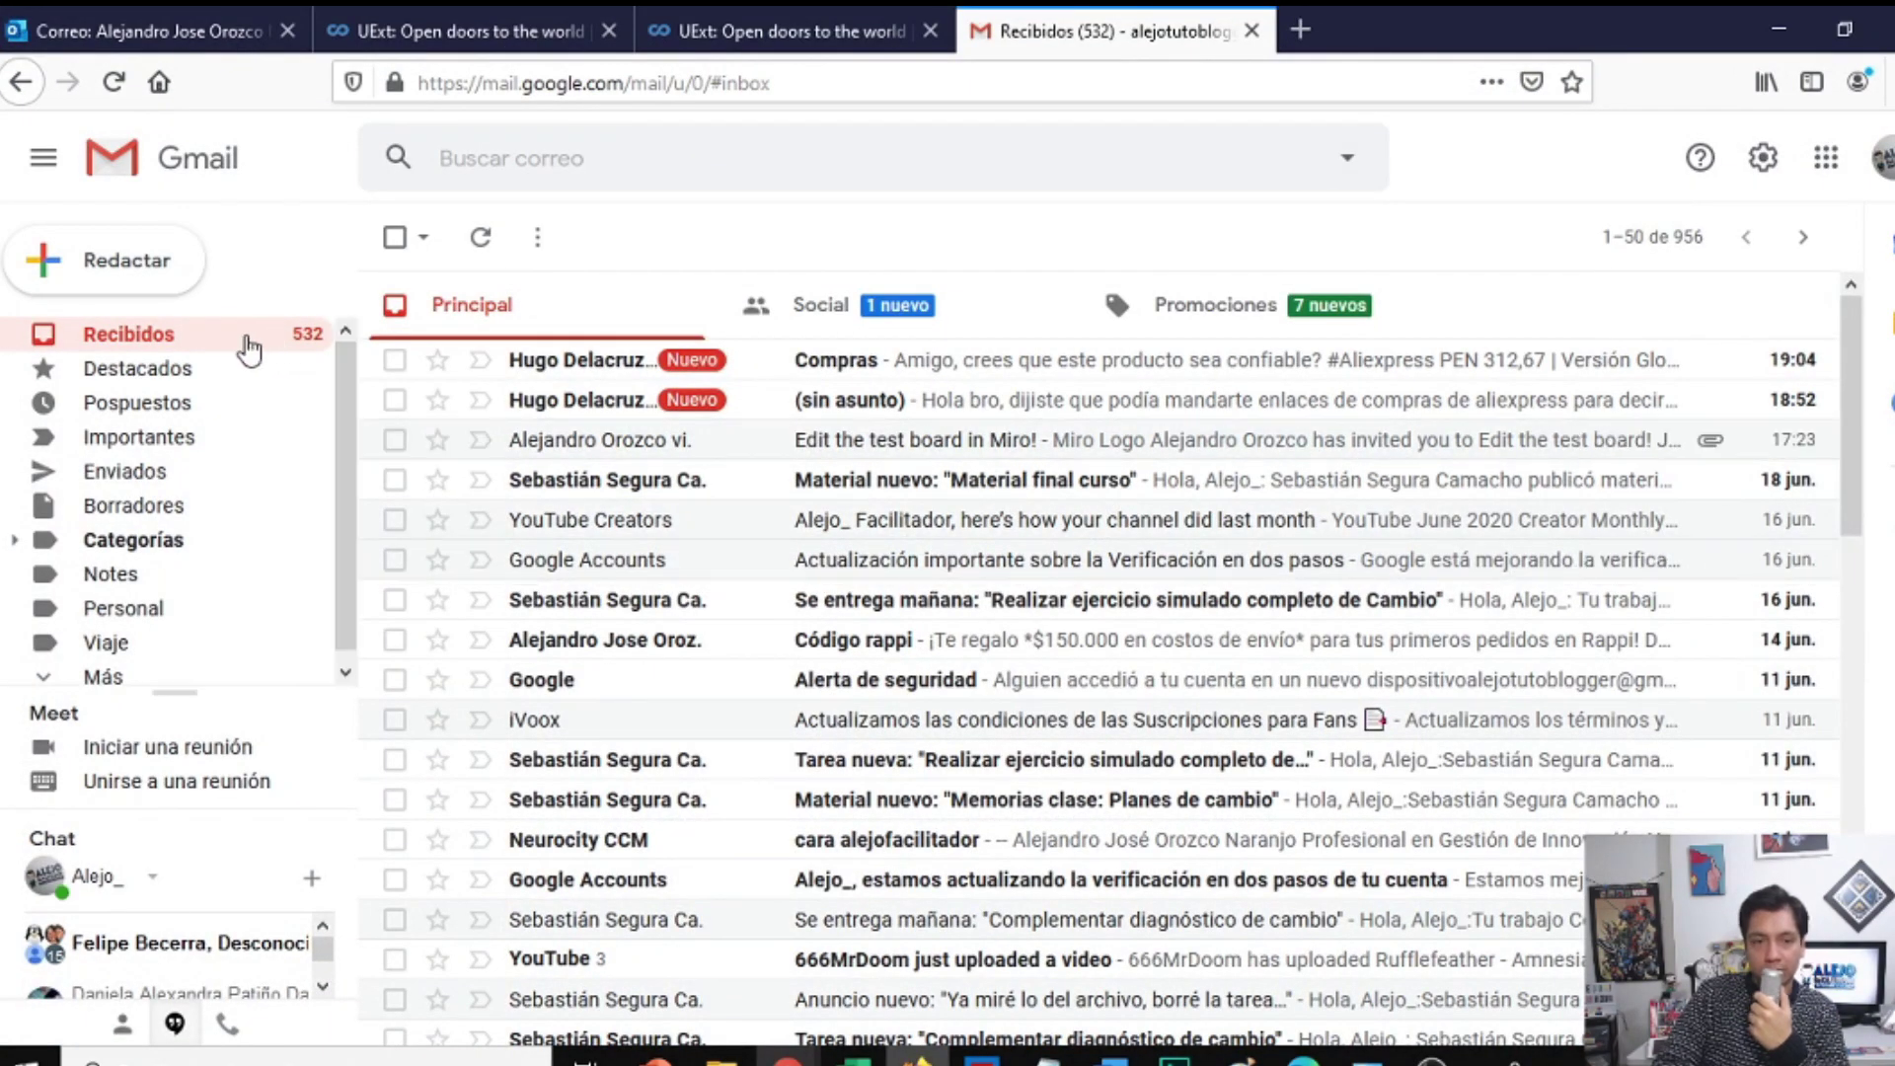
pyautogui.click(176, 340)
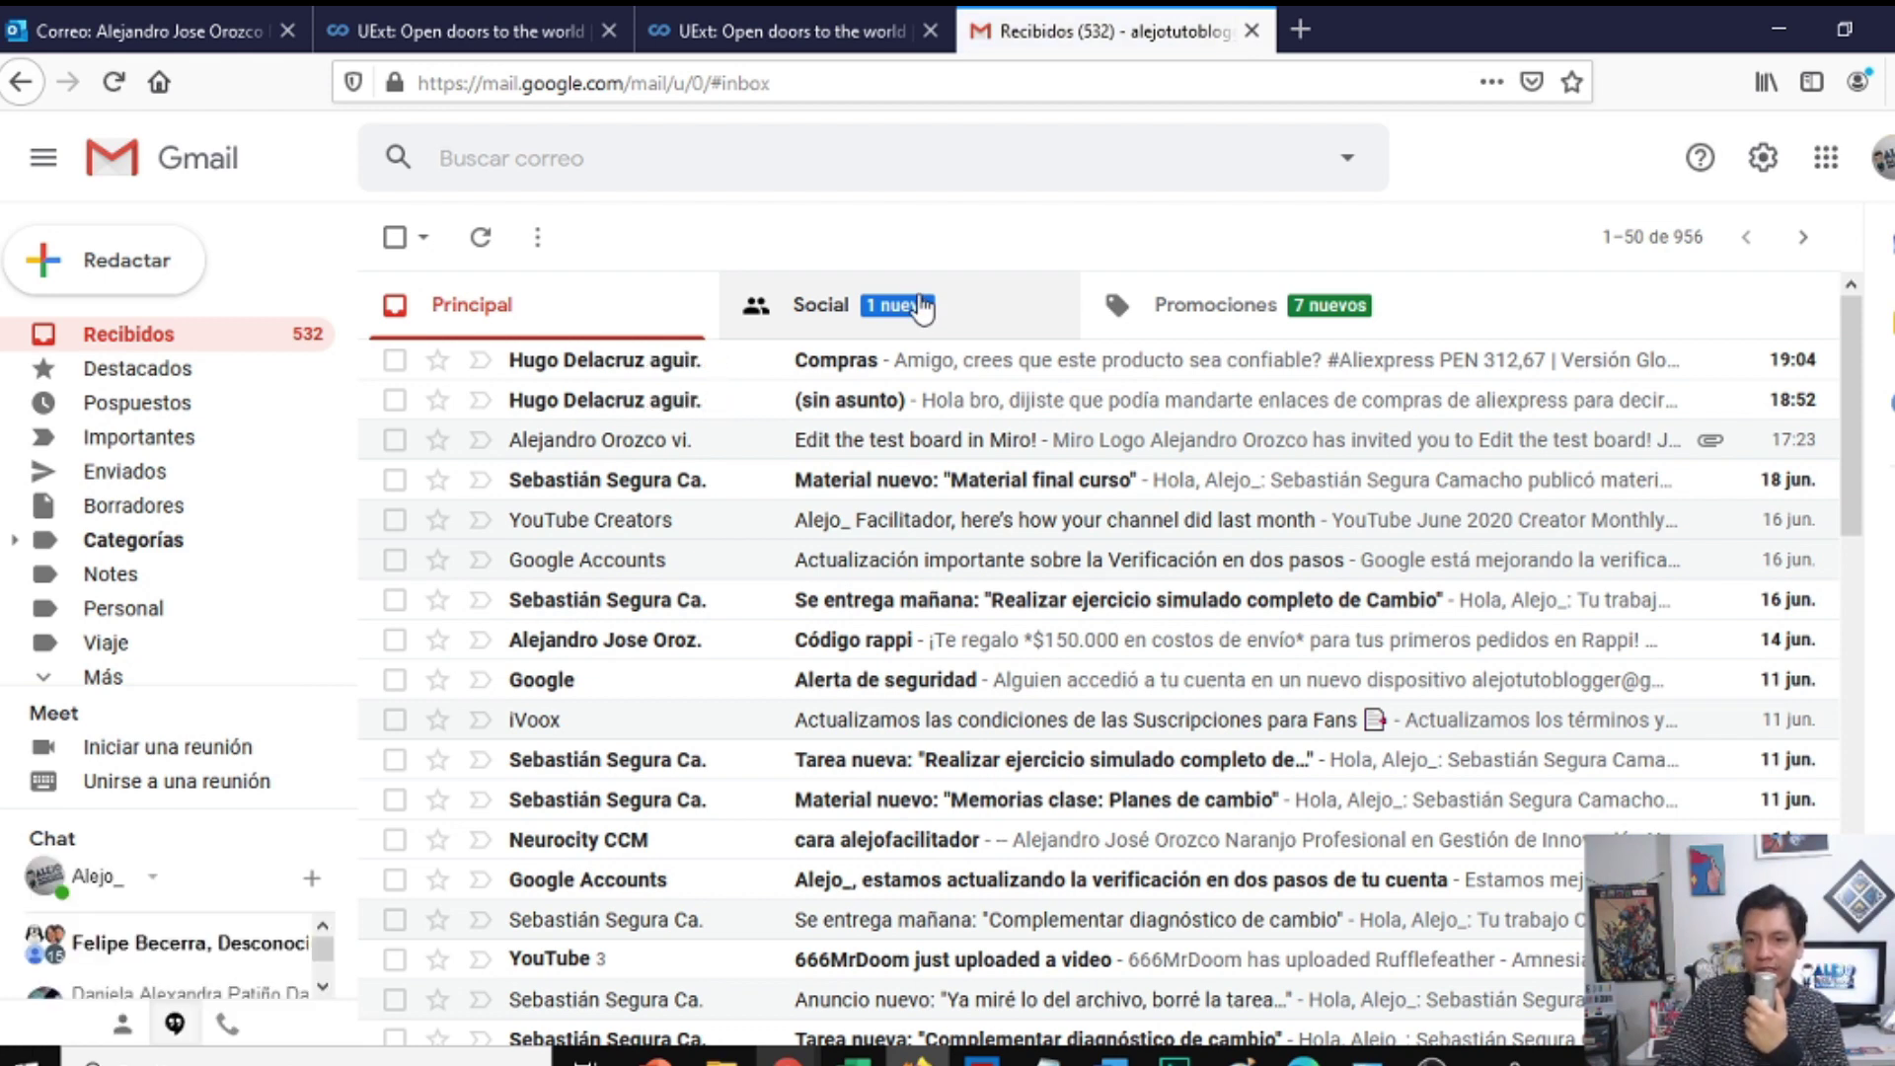
pyautogui.click(920, 308)
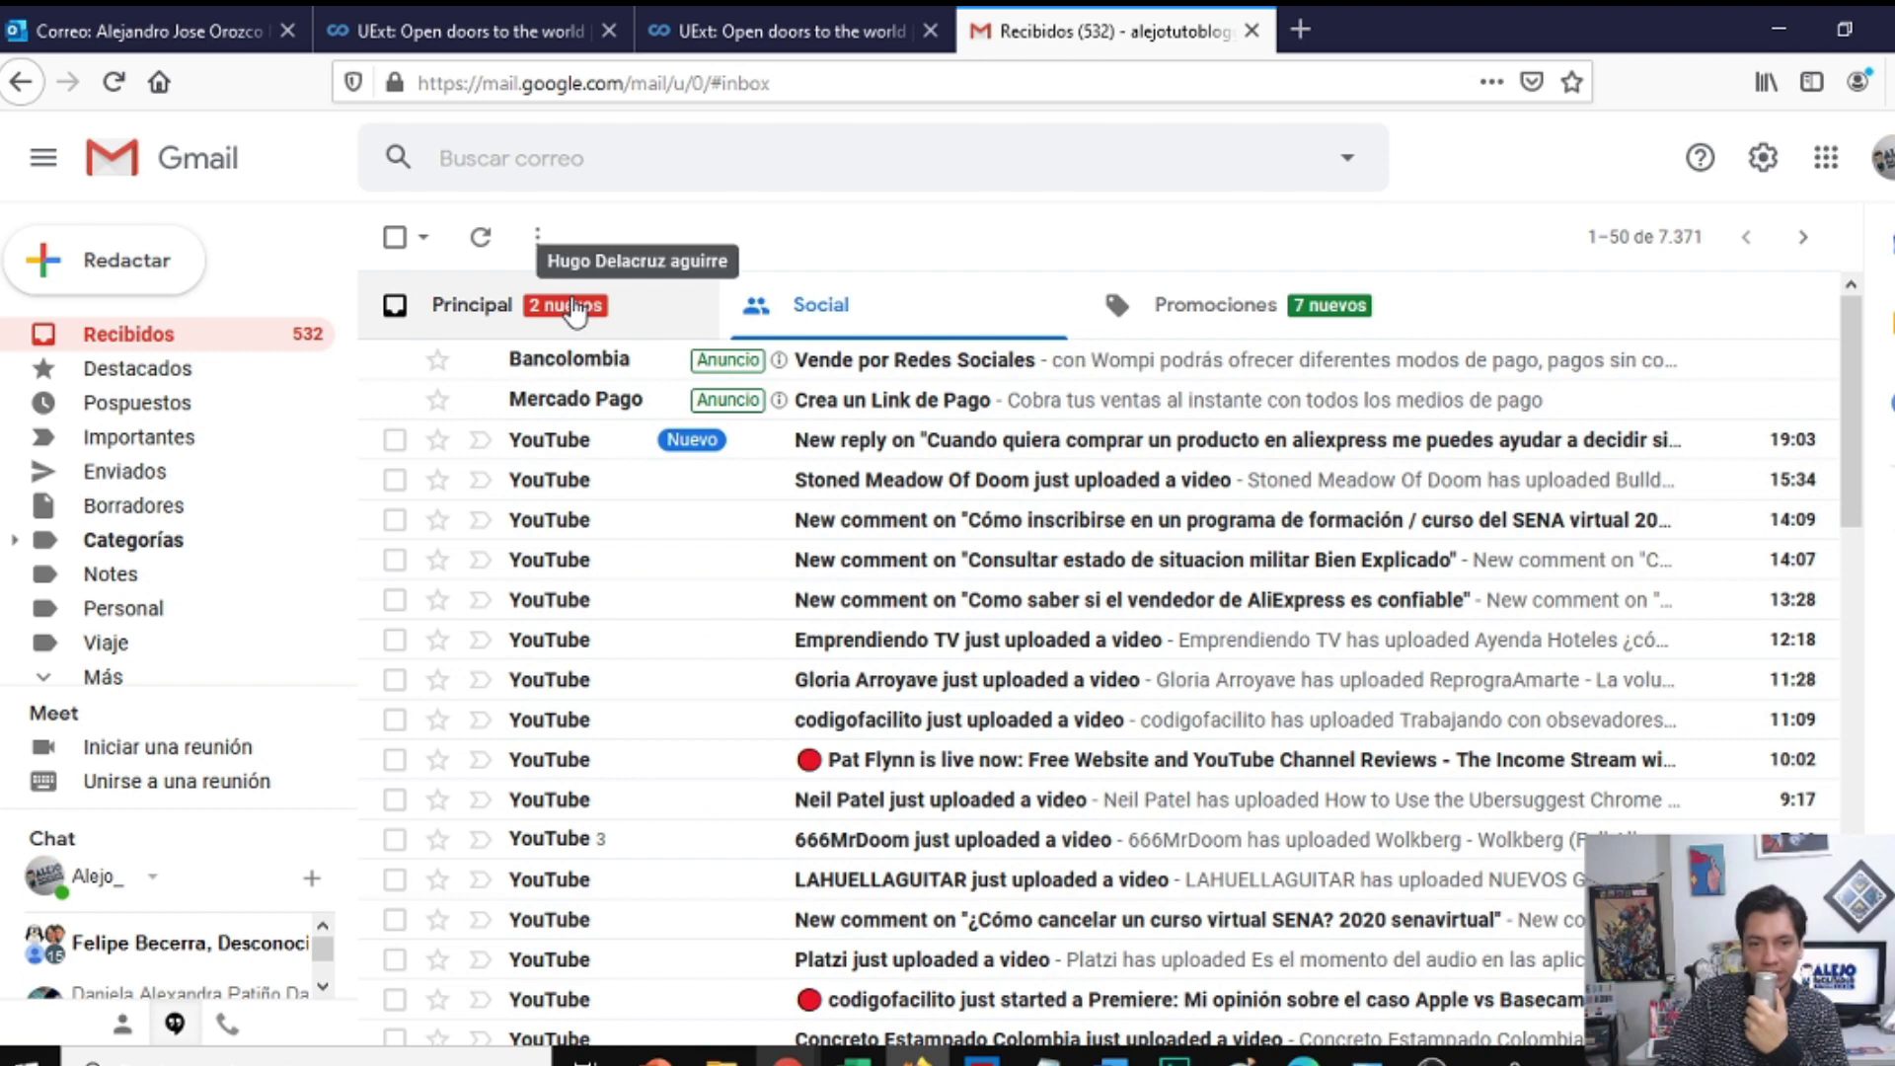
pyautogui.click(572, 308)
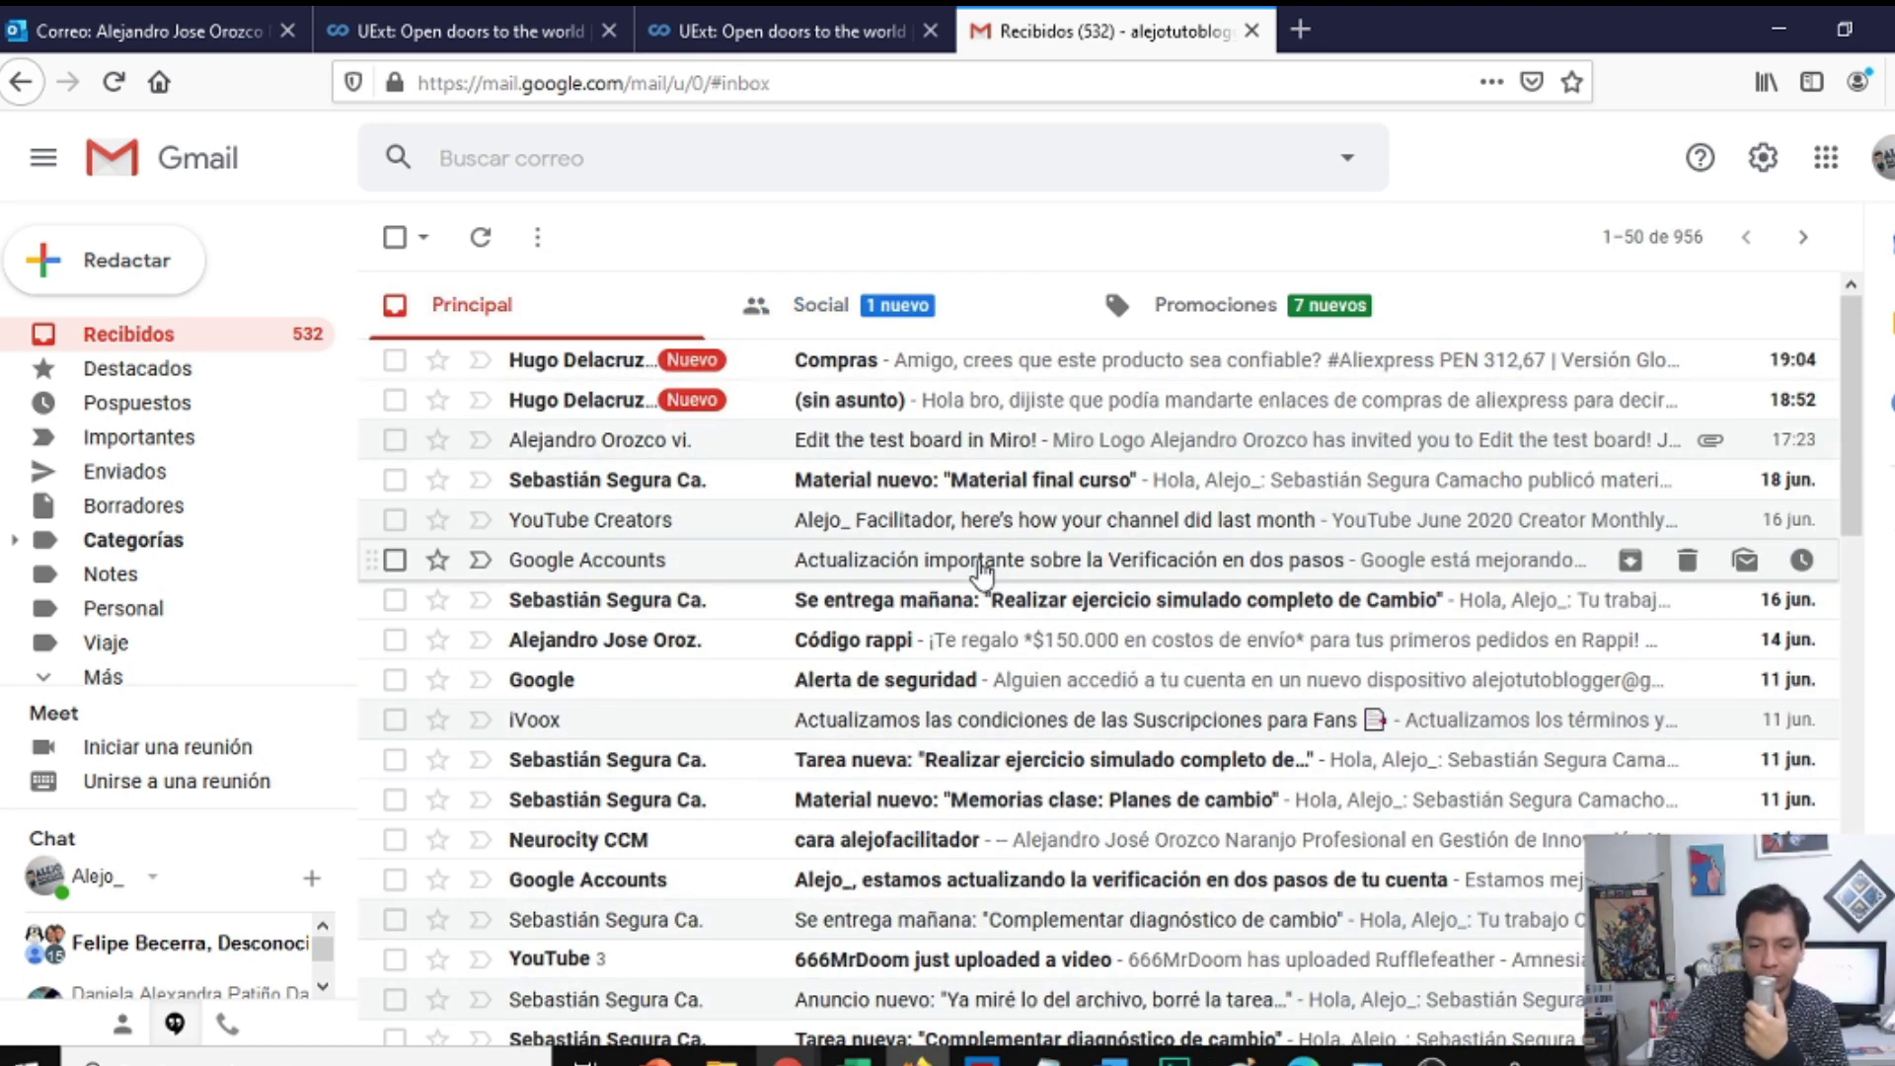
pyautogui.press('F5')
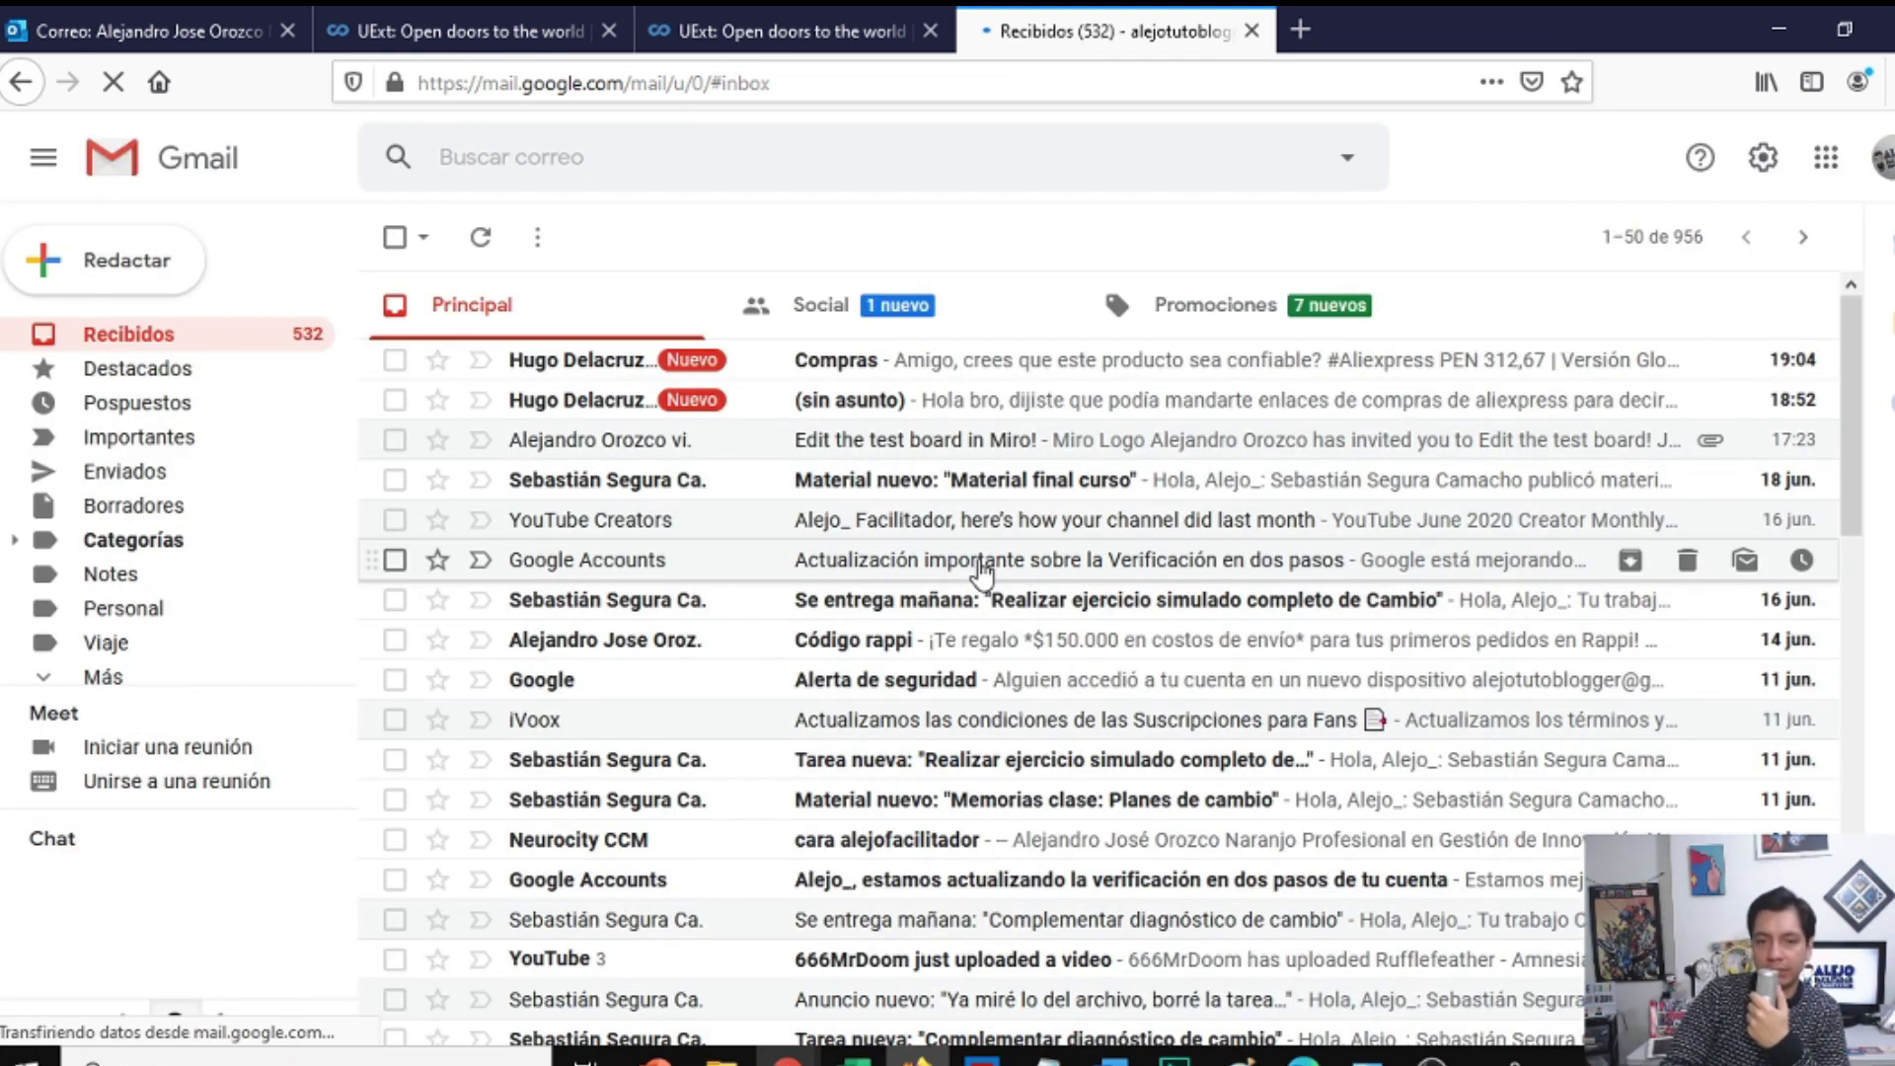
pyautogui.click(954, 449)
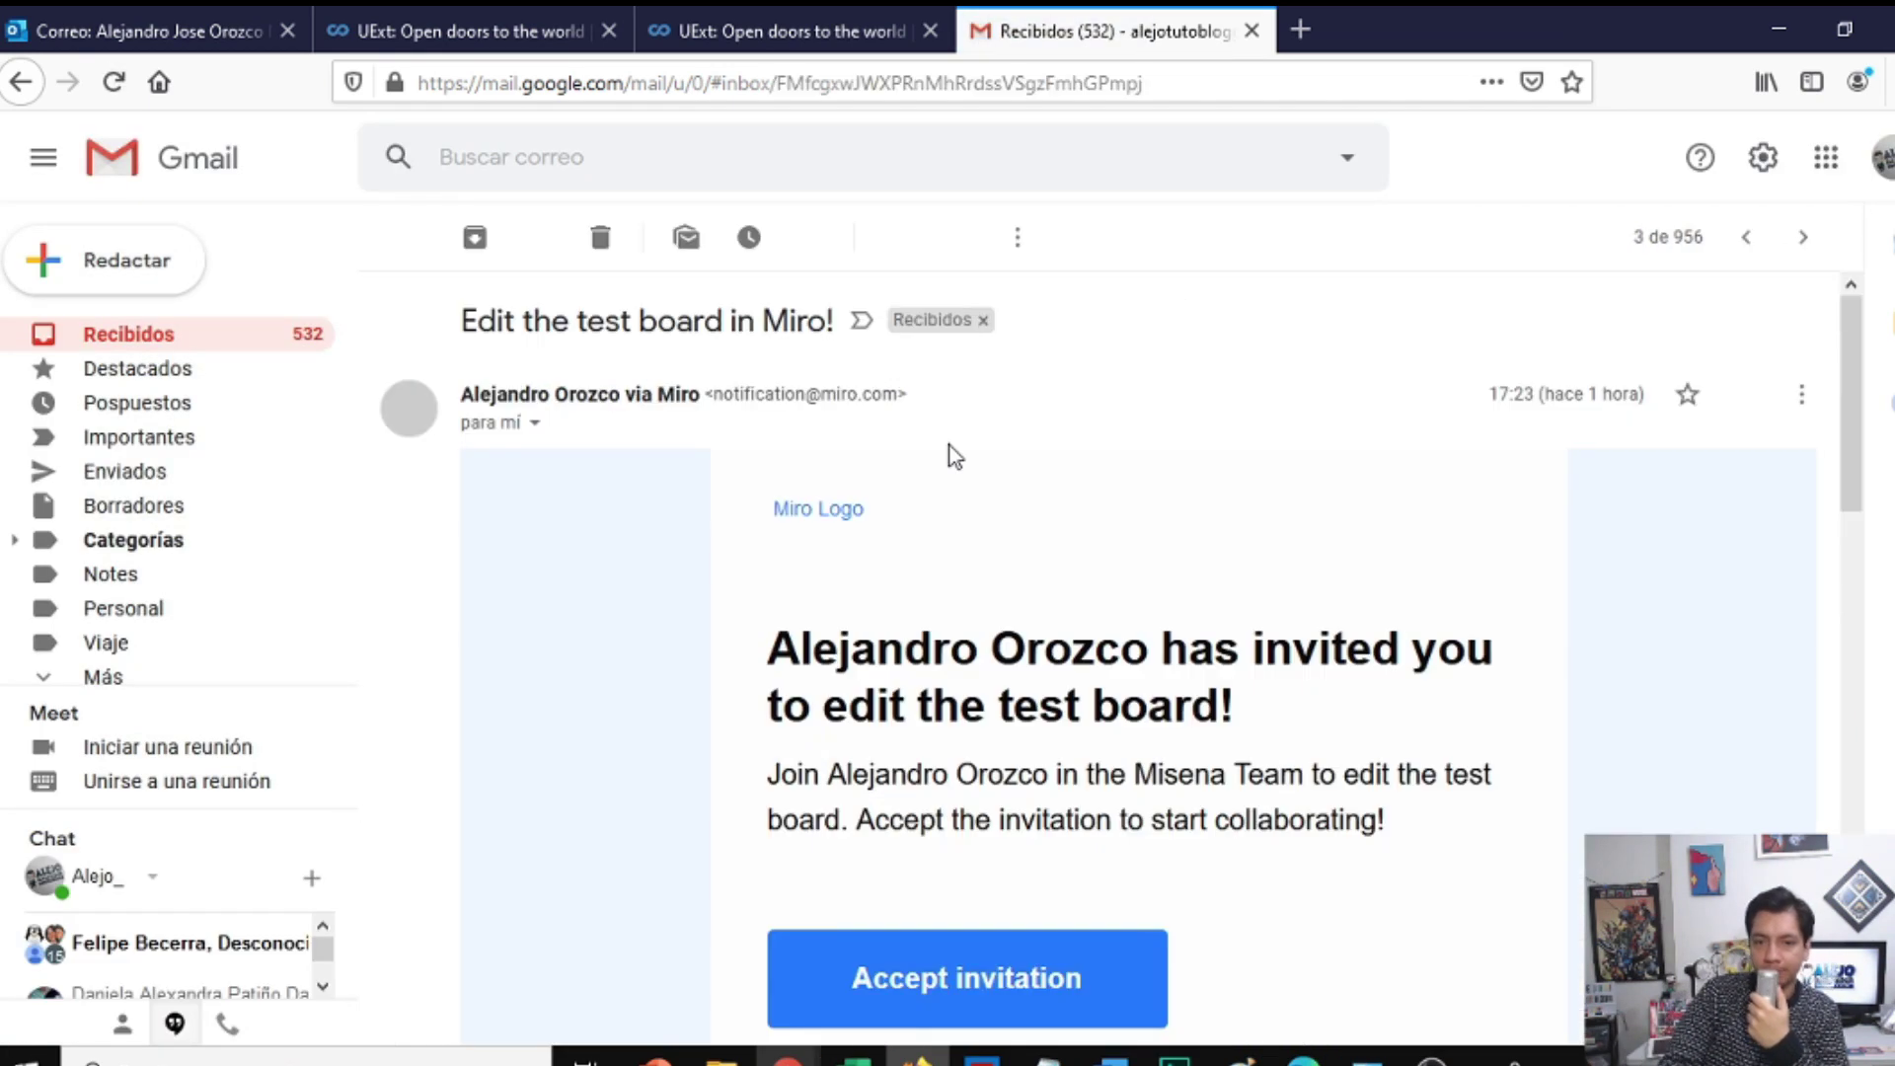
pyautogui.scroll(-5, 622, 709)
pyautogui.scroll(4, 623, 708)
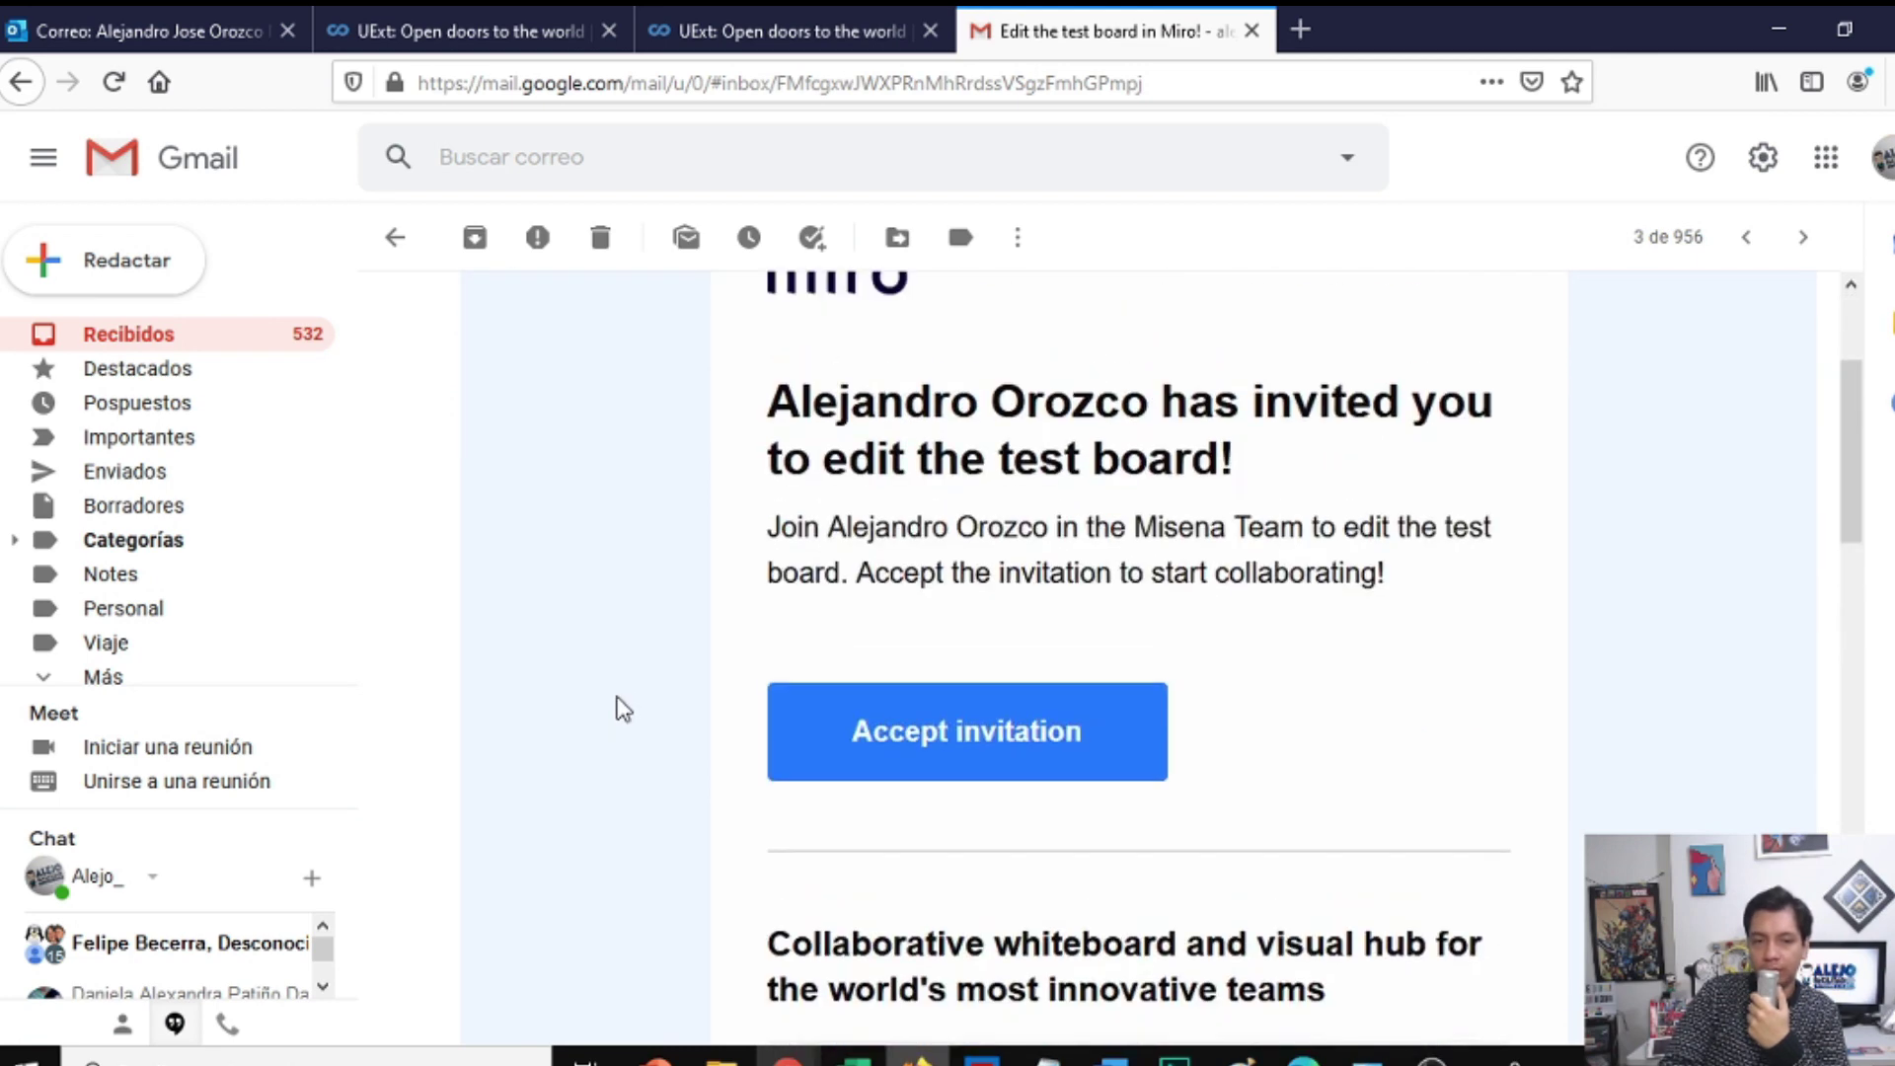
pyautogui.click(127, 340)
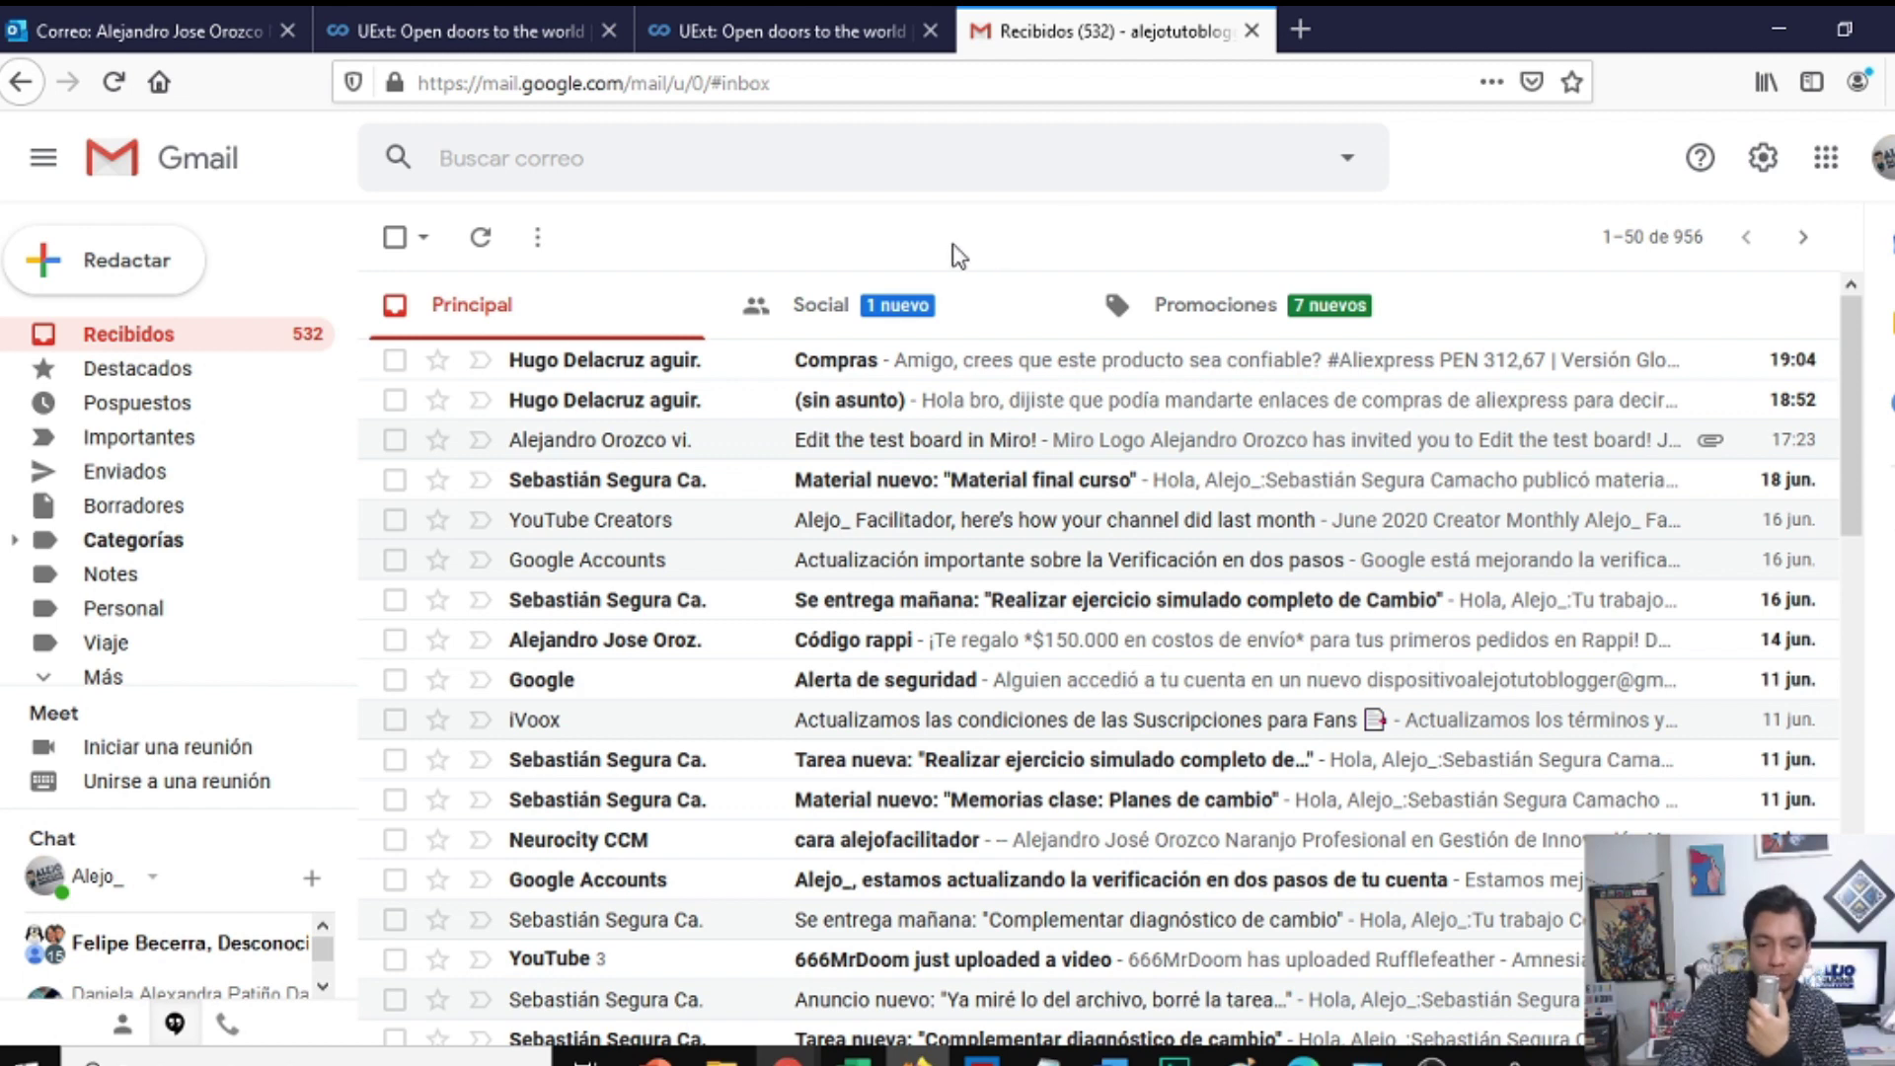
pyautogui.press('F5')
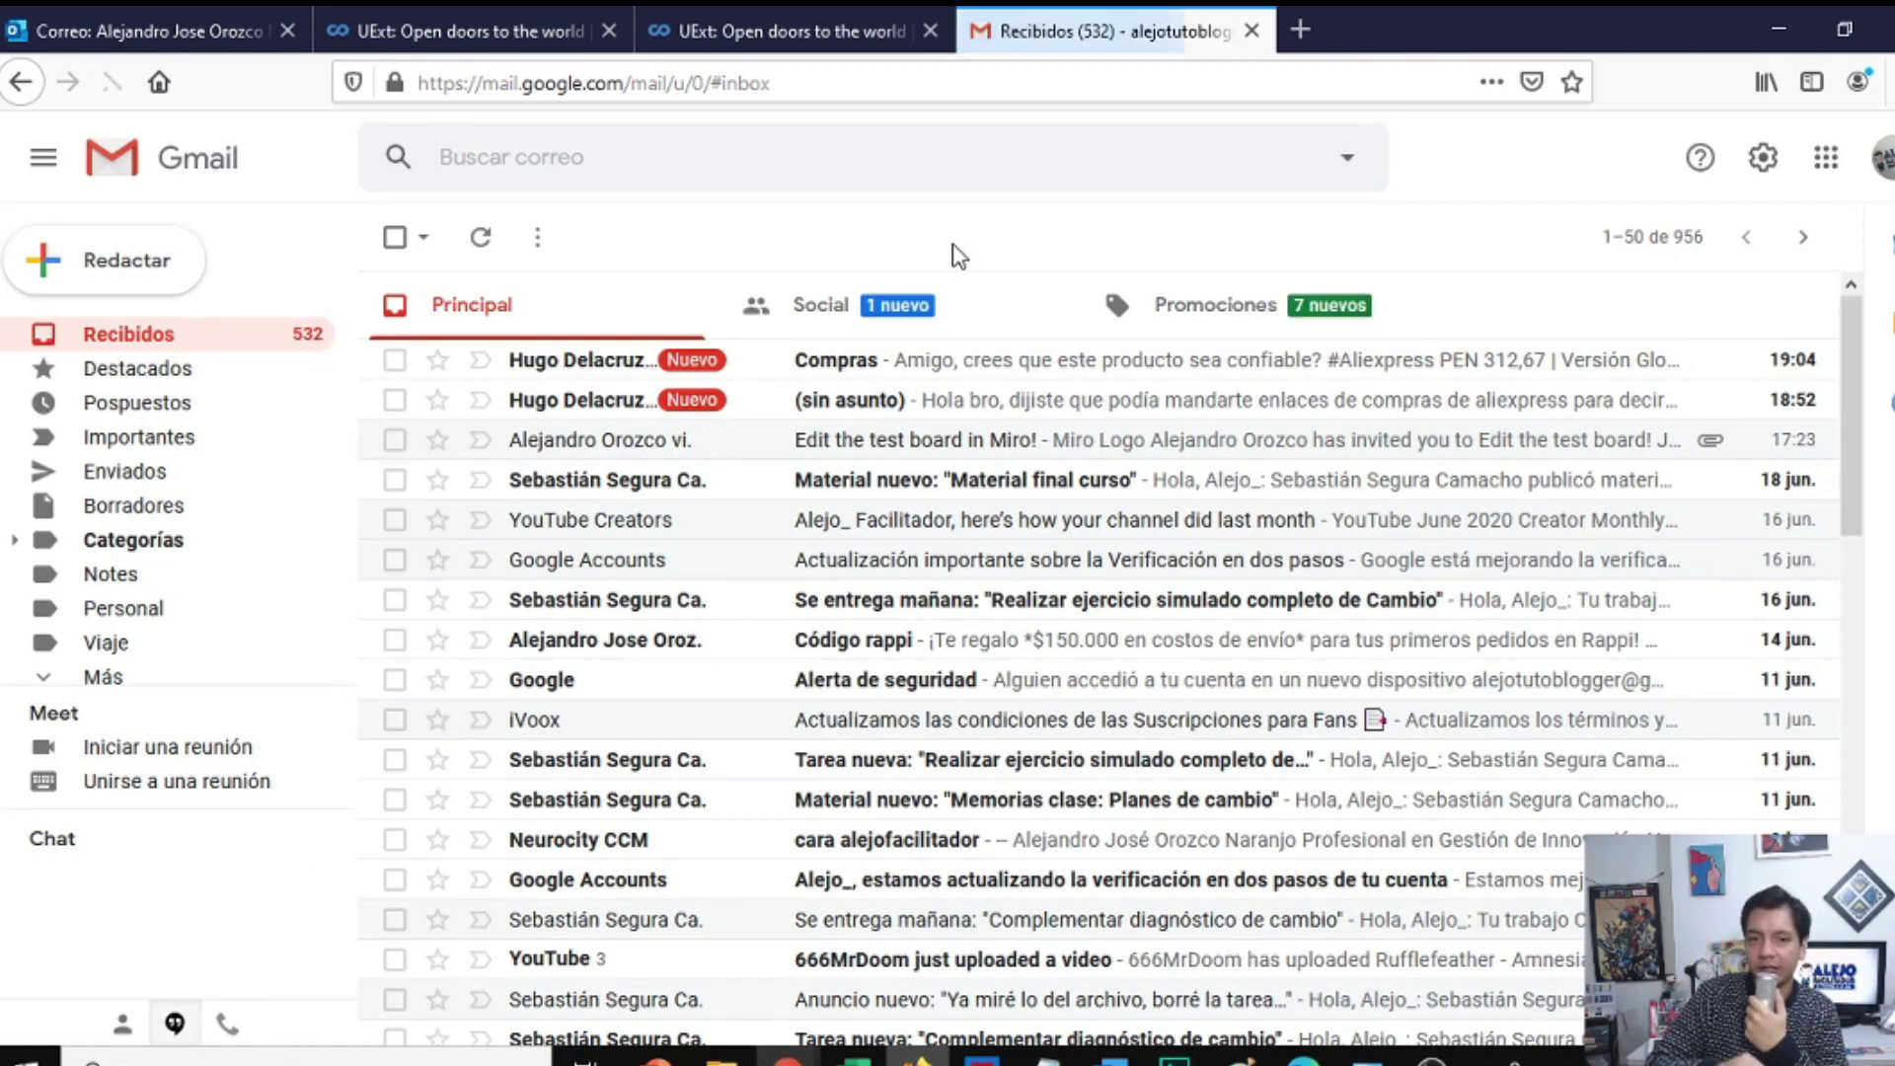
pyautogui.click(935, 446)
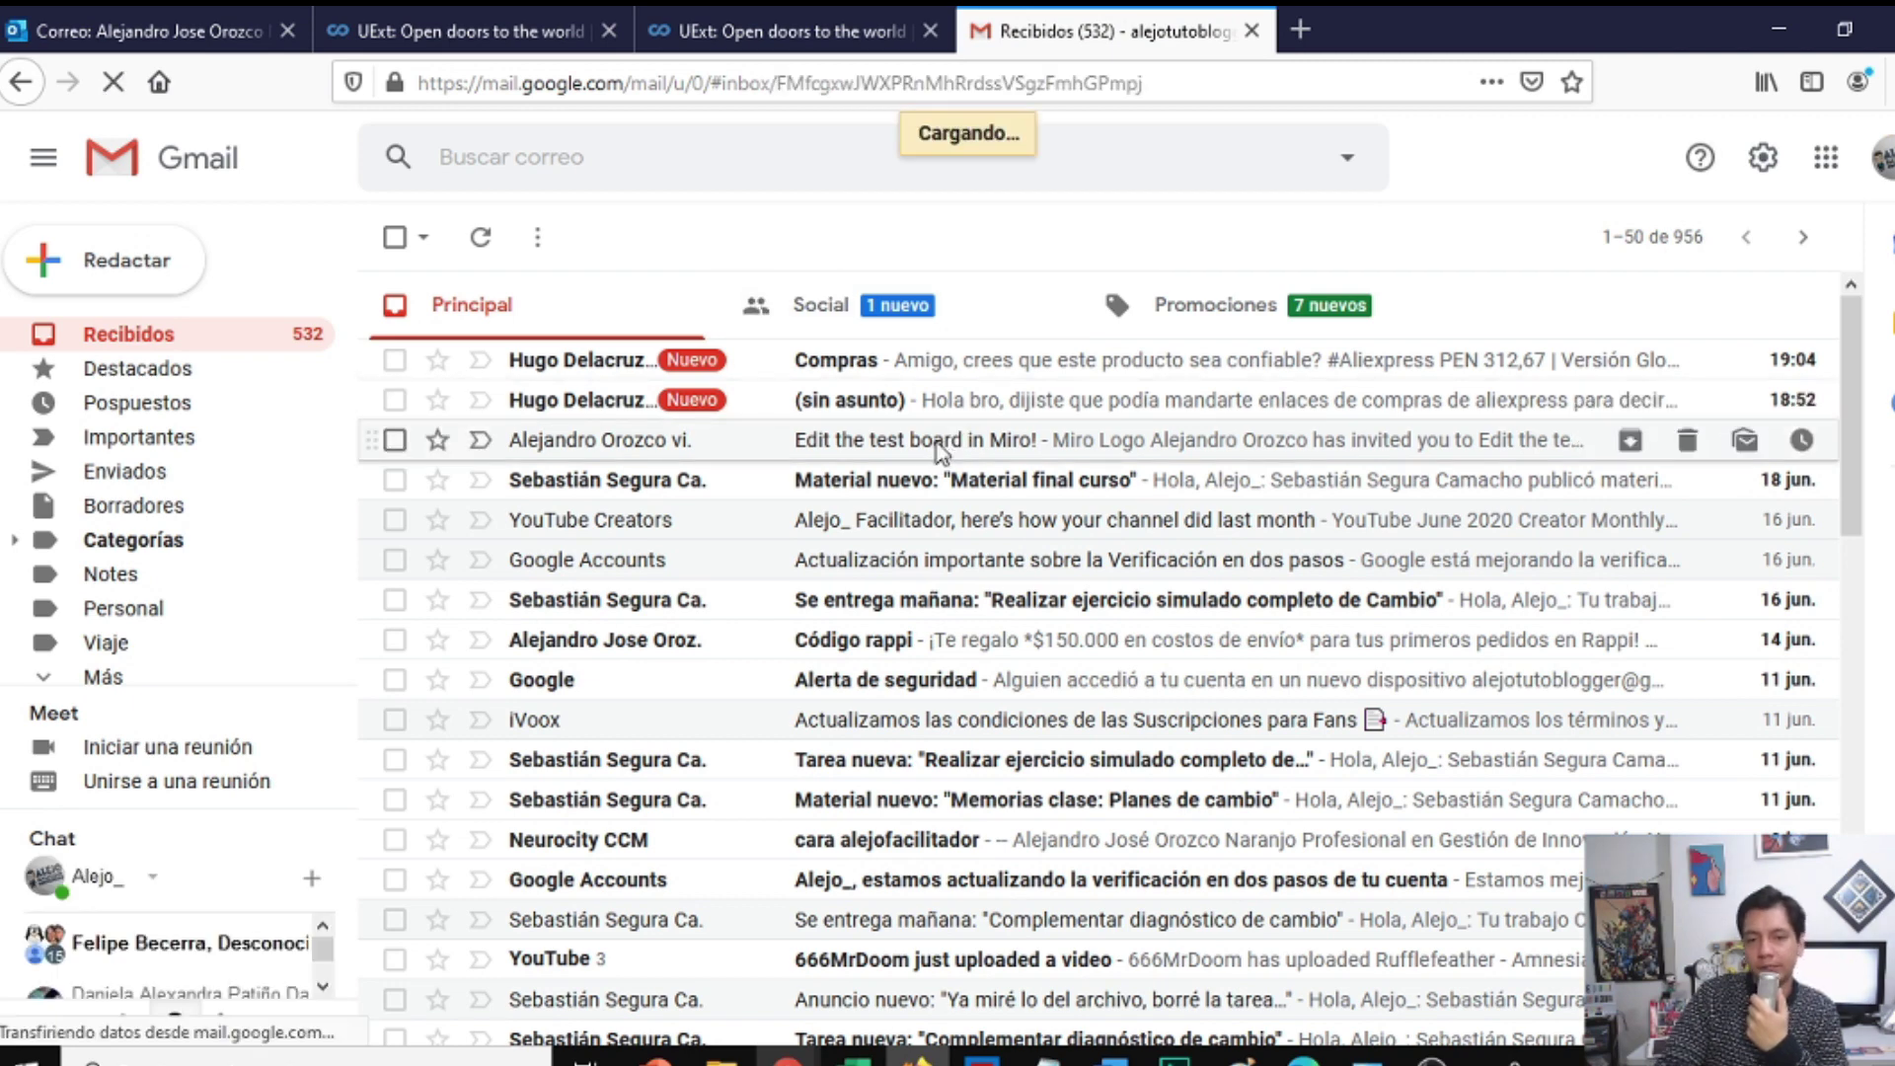
pyautogui.scroll(-5, 1146, 596)
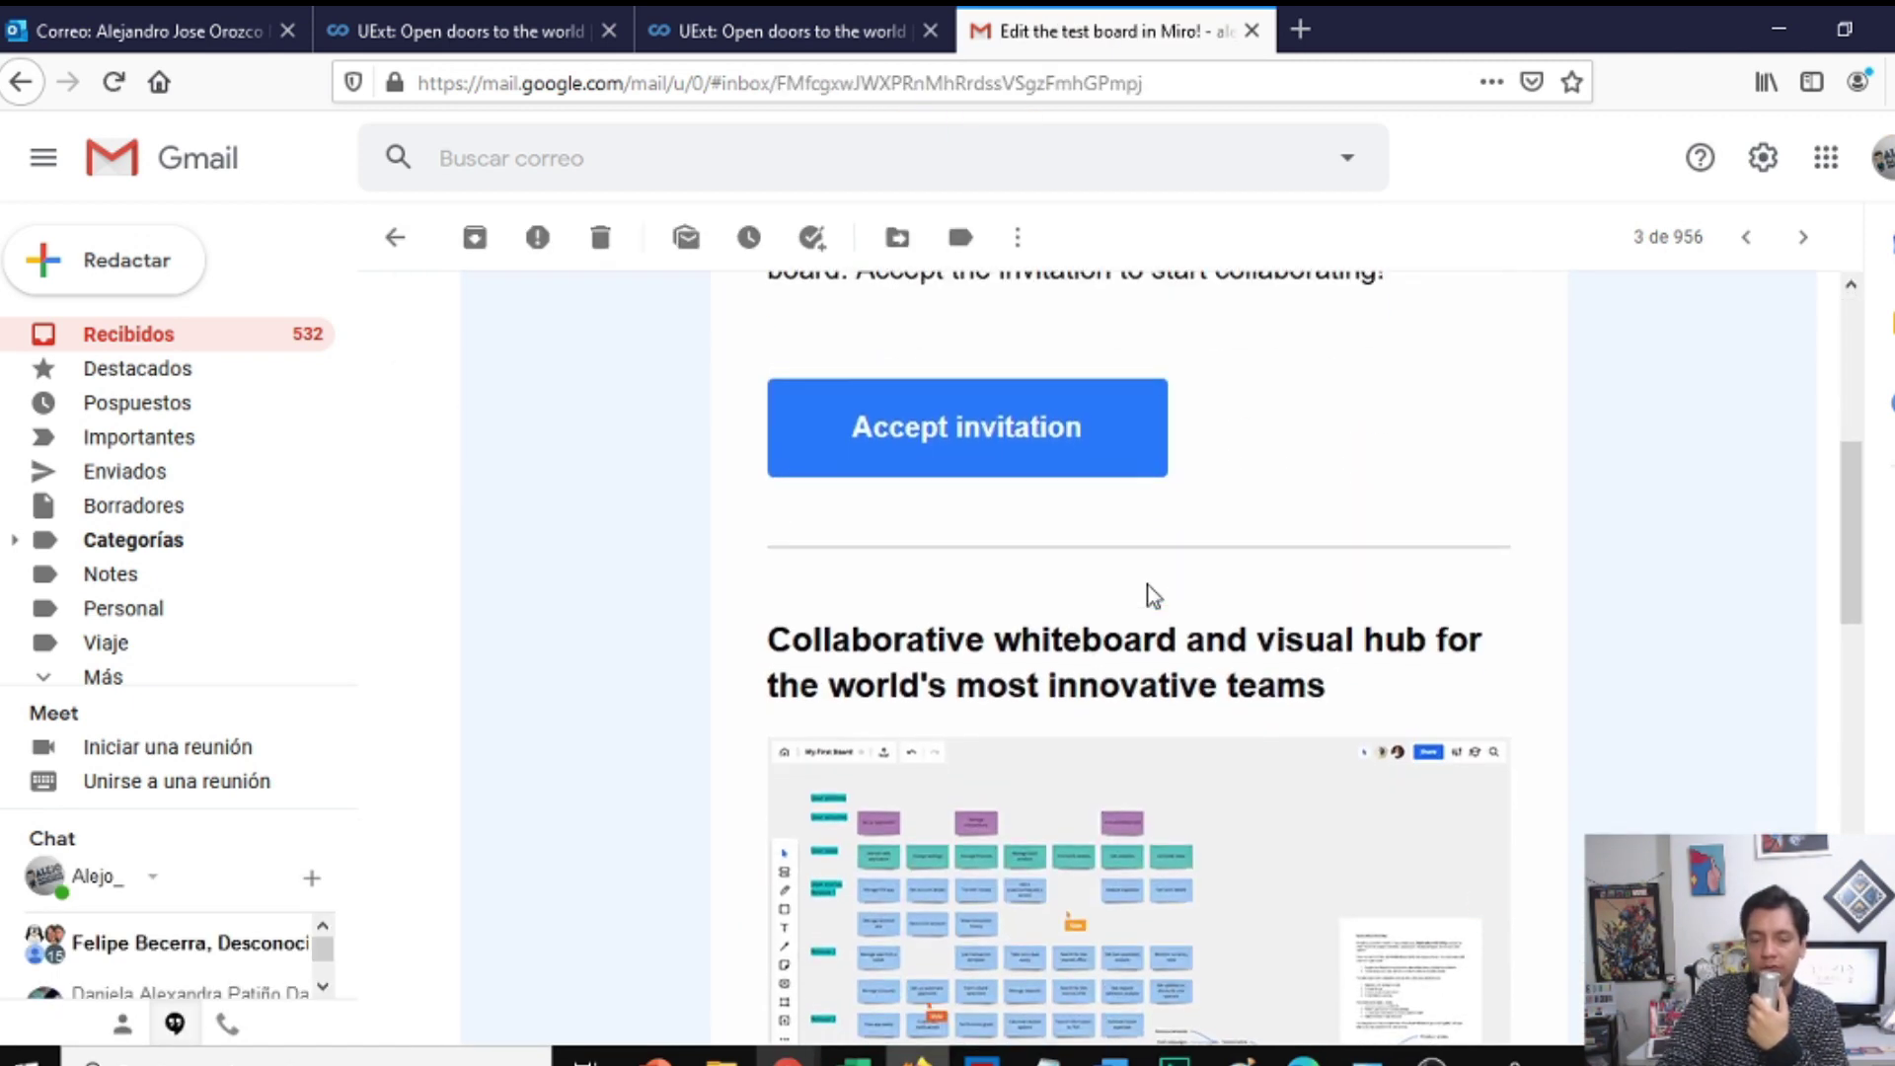
pyautogui.scroll(1, 1105, 584)
pyautogui.scroll(5, 1213, 553)
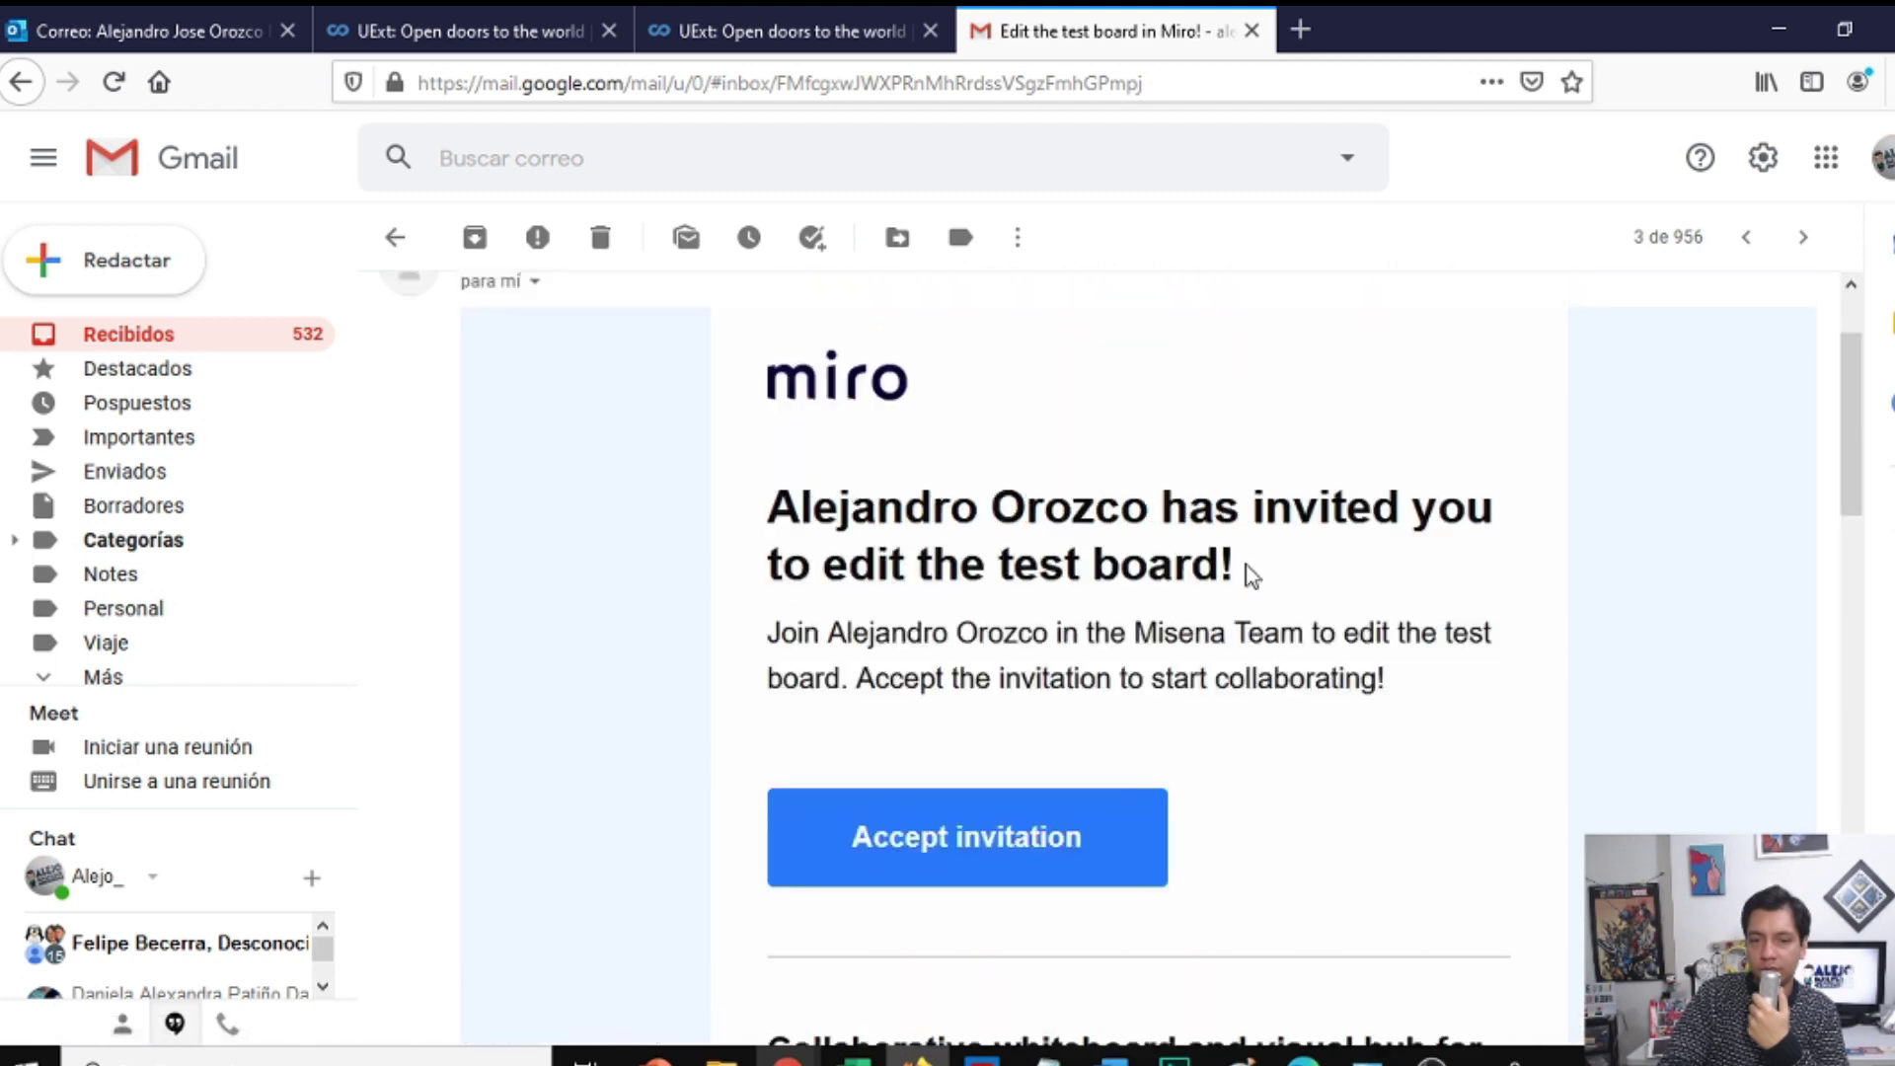
pyautogui.click(153, 338)
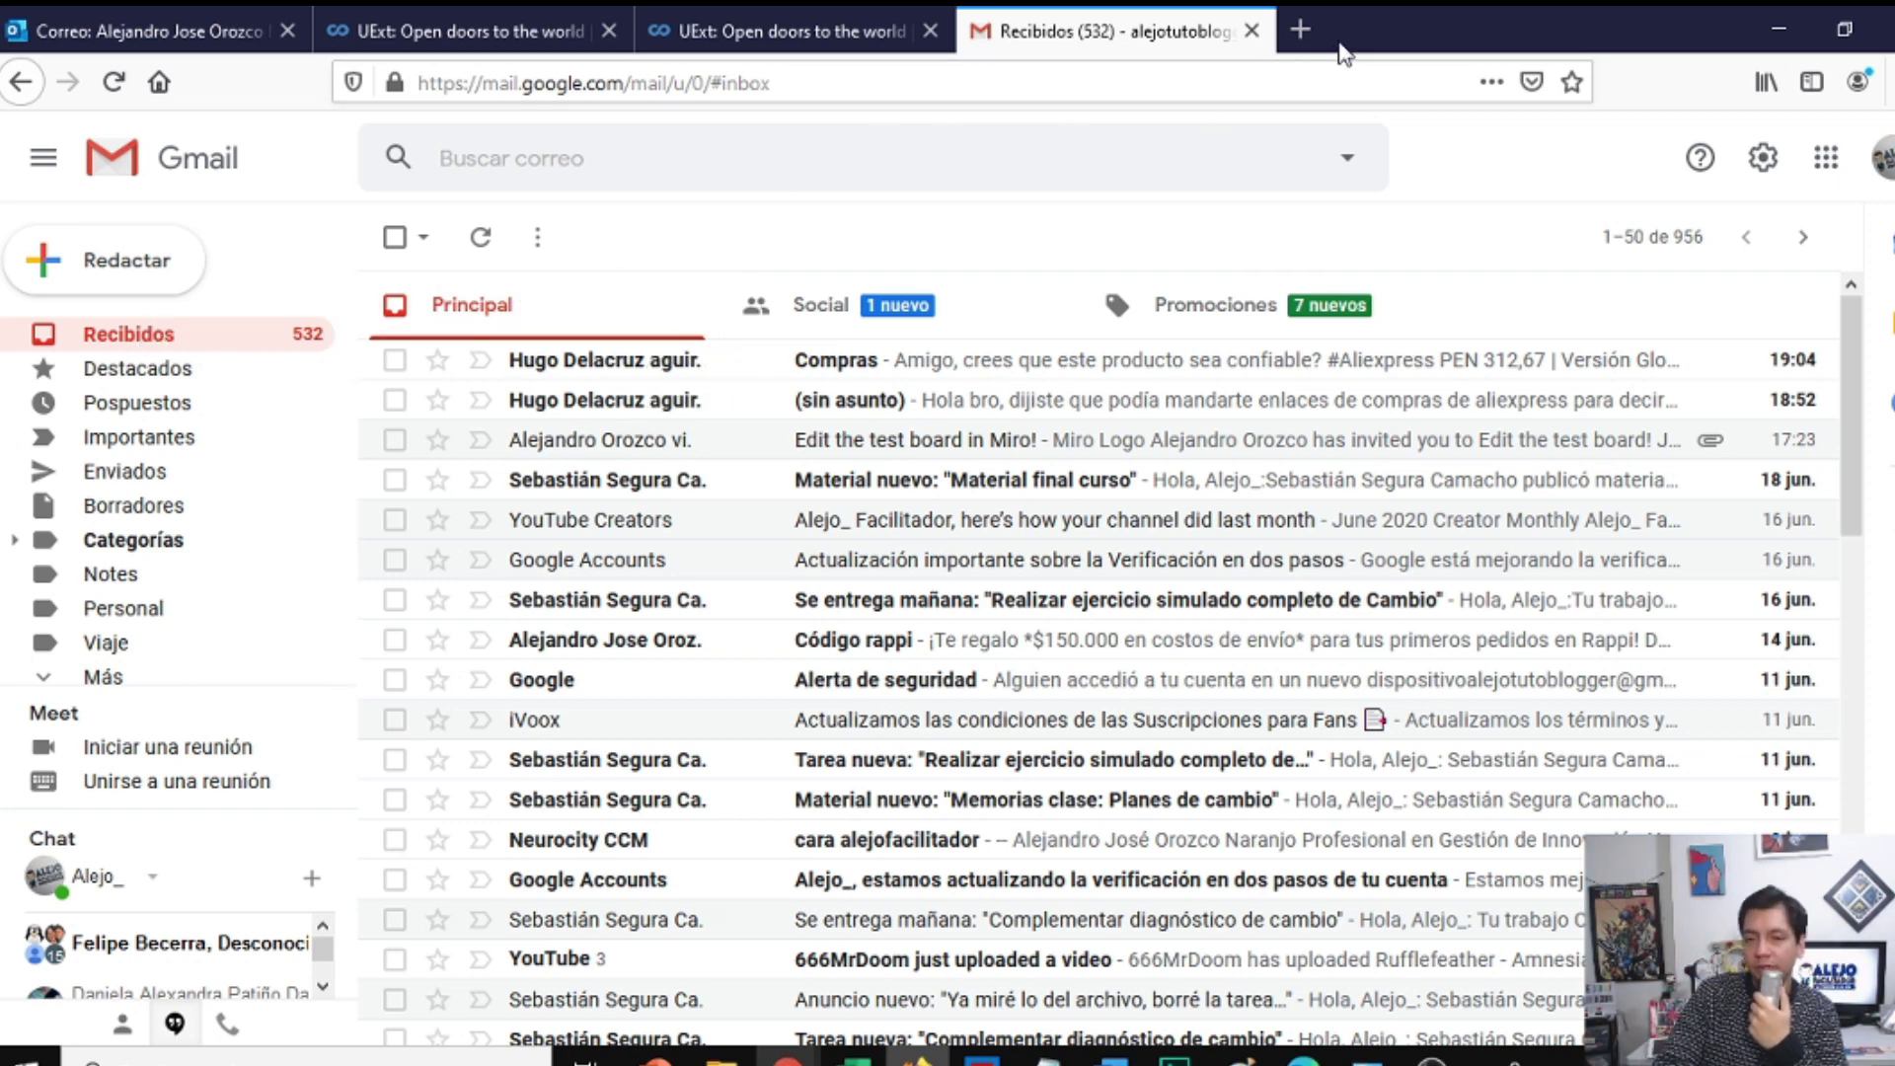
# Step: Paste the copied Miro invite link into a new Firefox tab's address bar and load it
pyautogui.click(1299, 29)
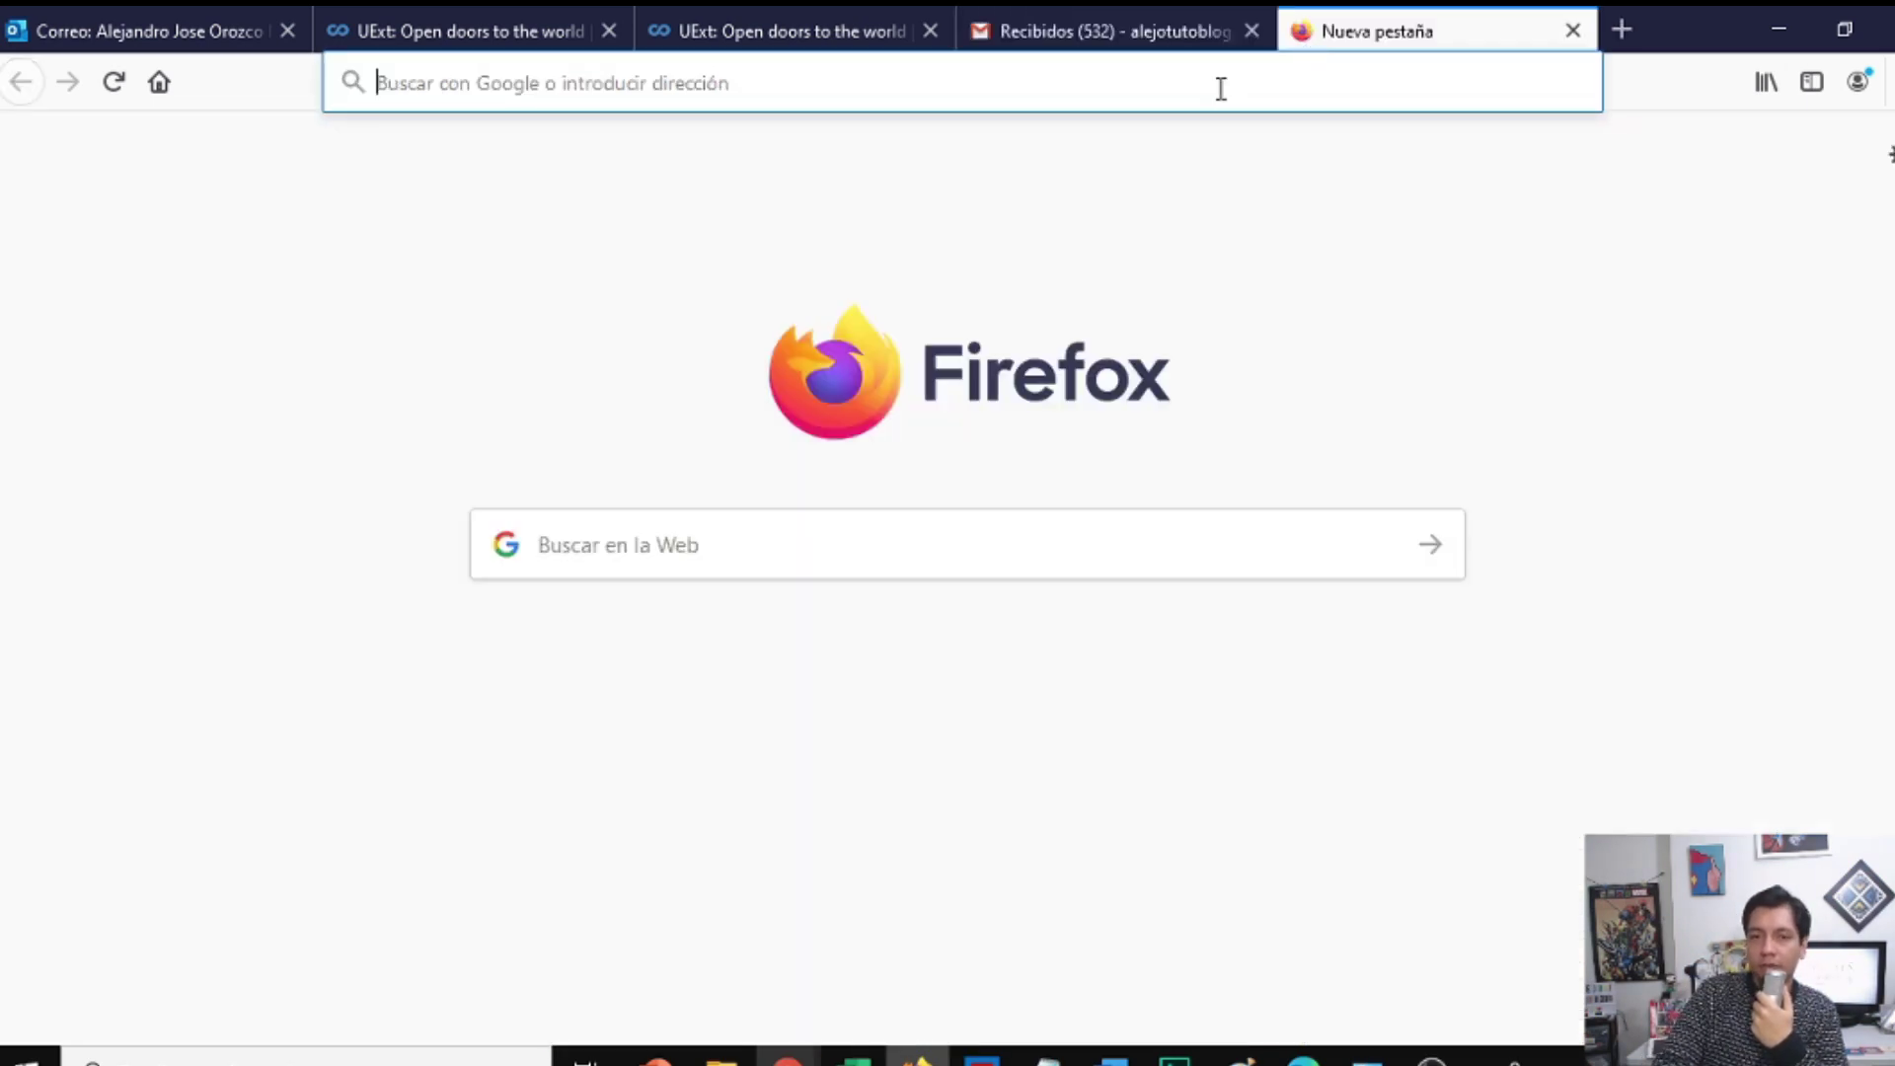
pyautogui.click(1221, 87)
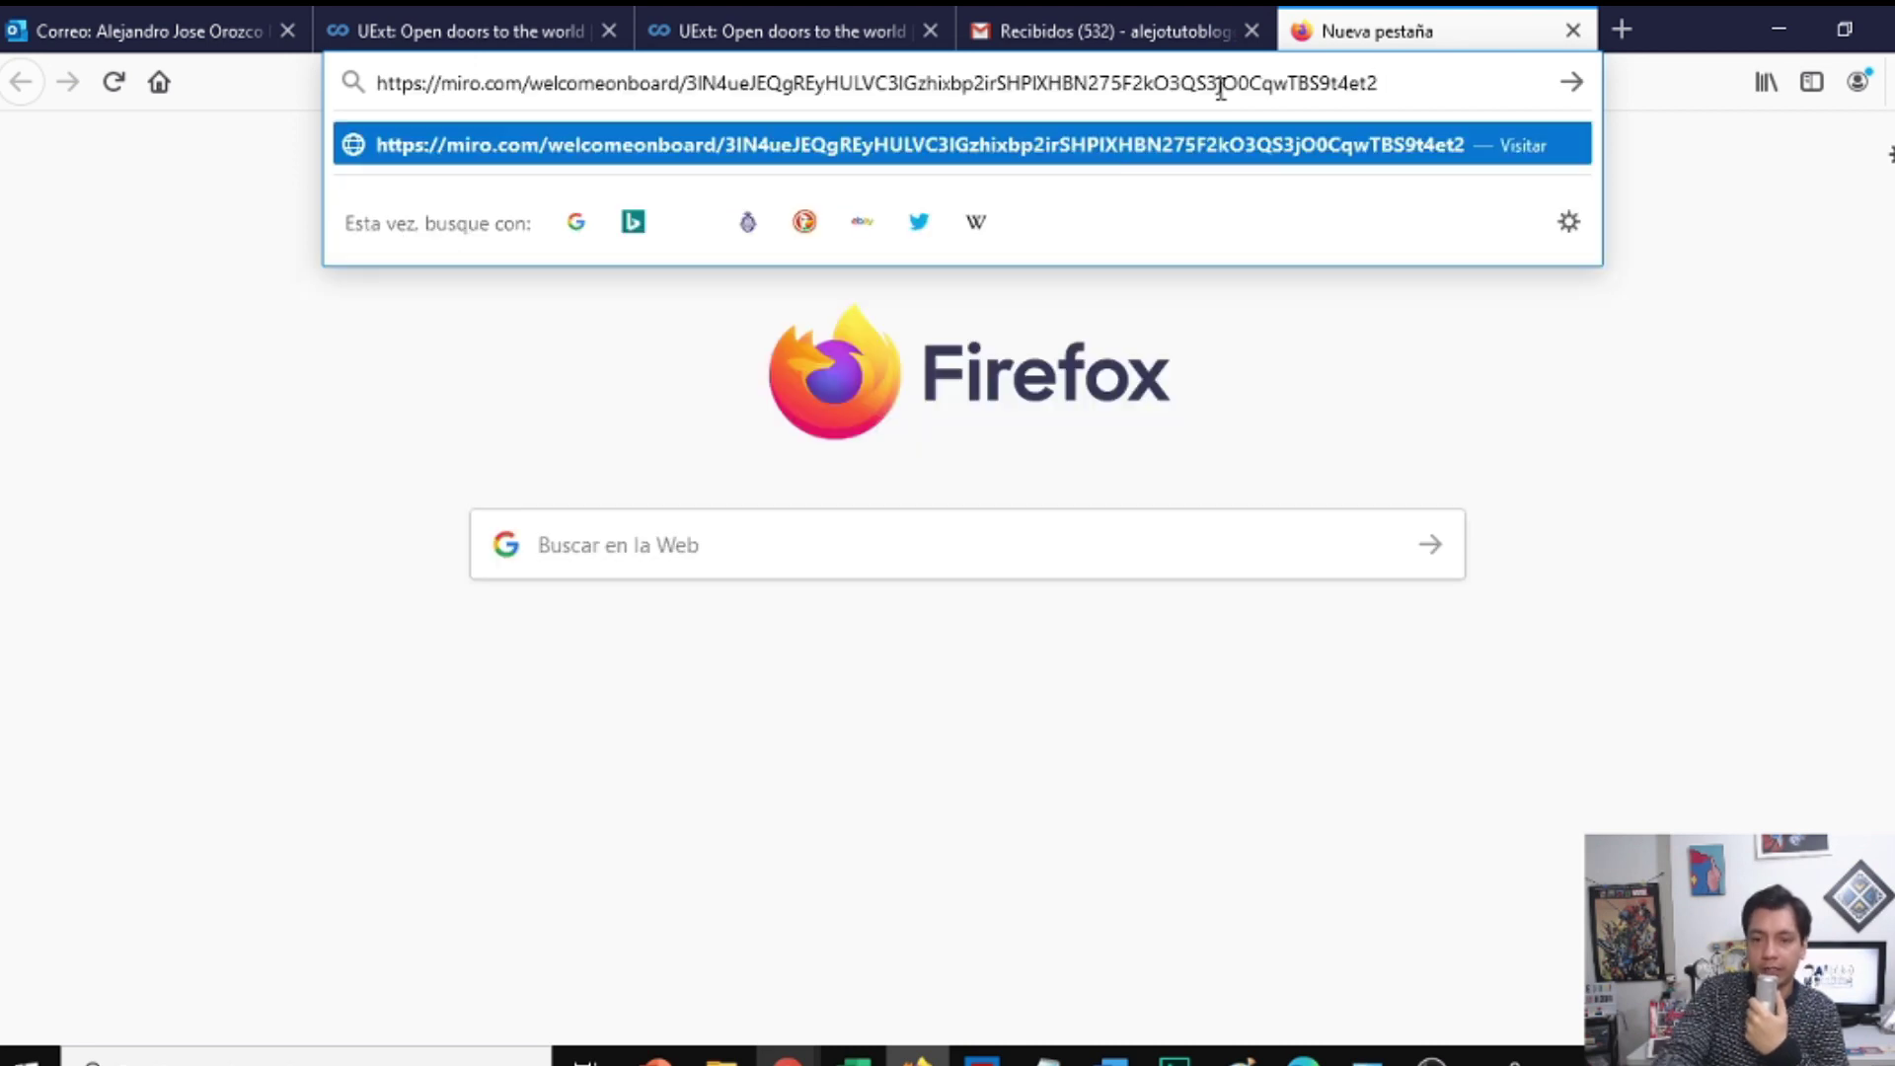
pyautogui.press('Return')
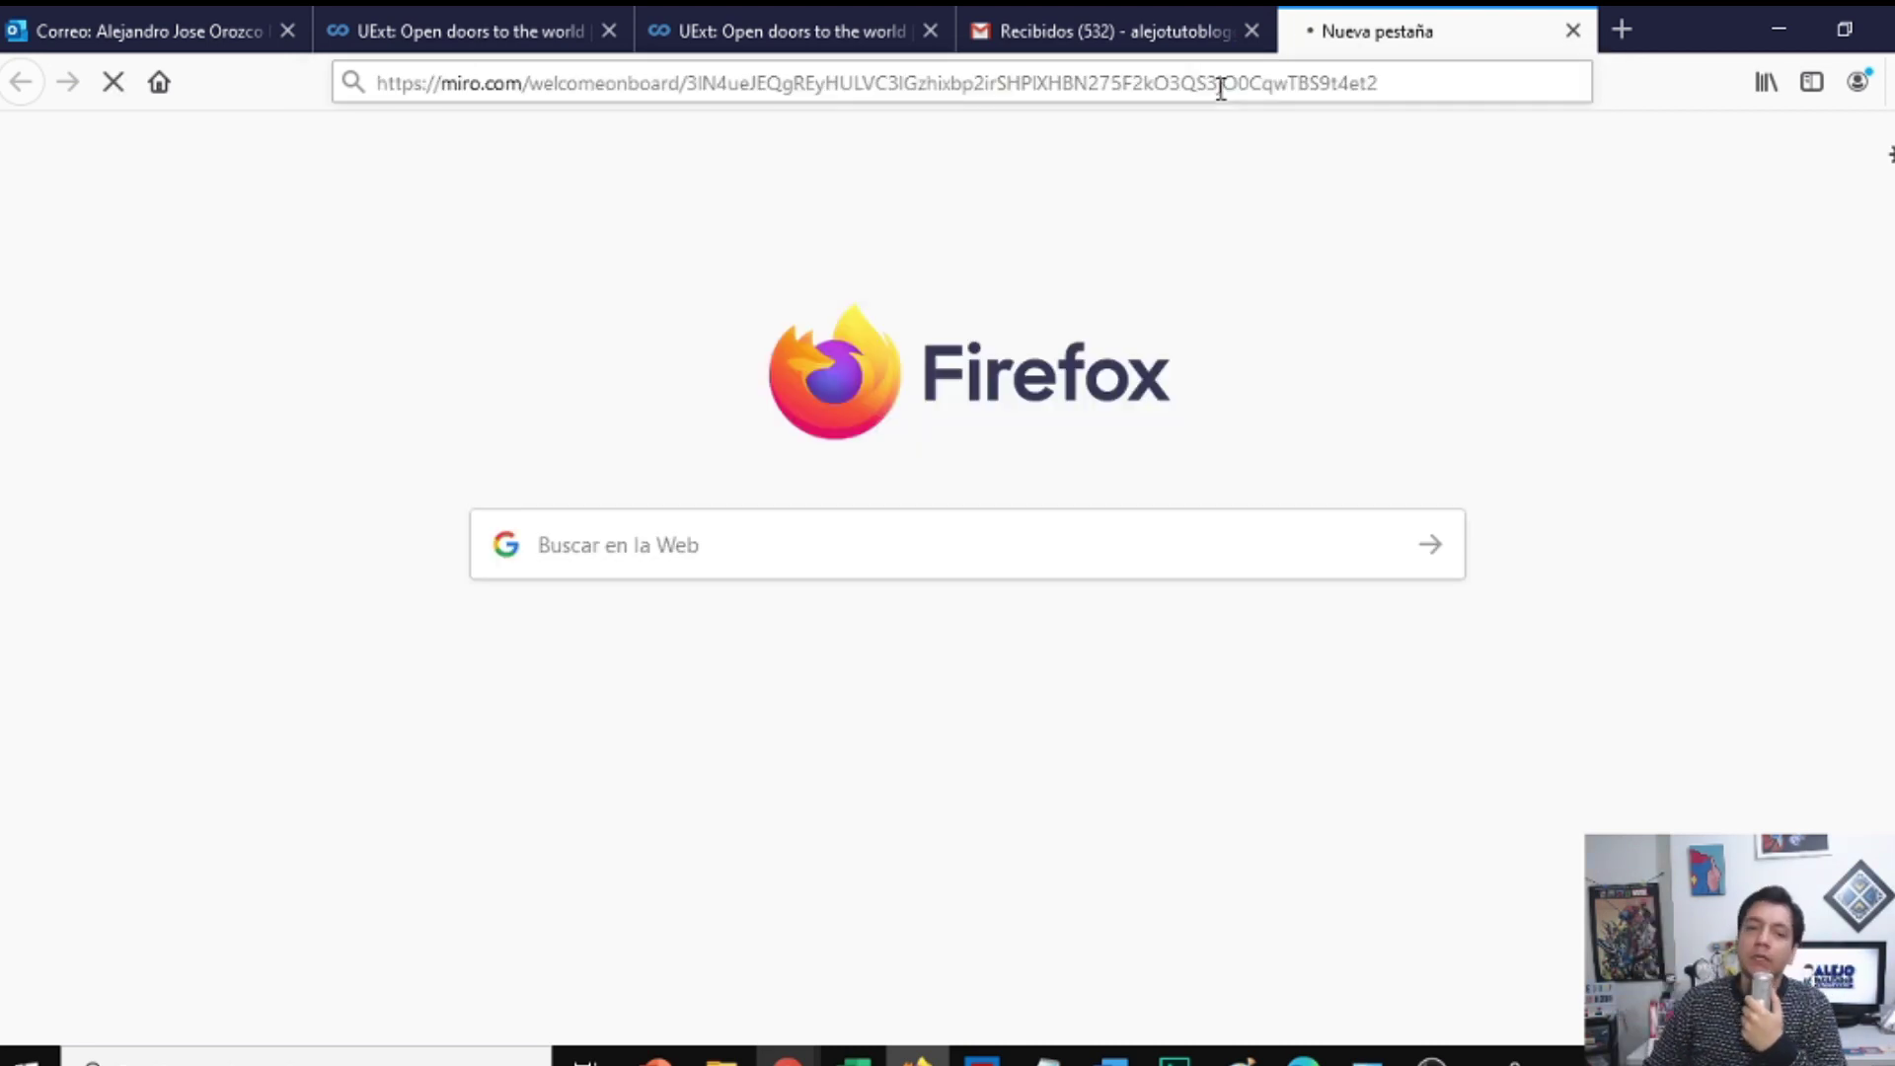